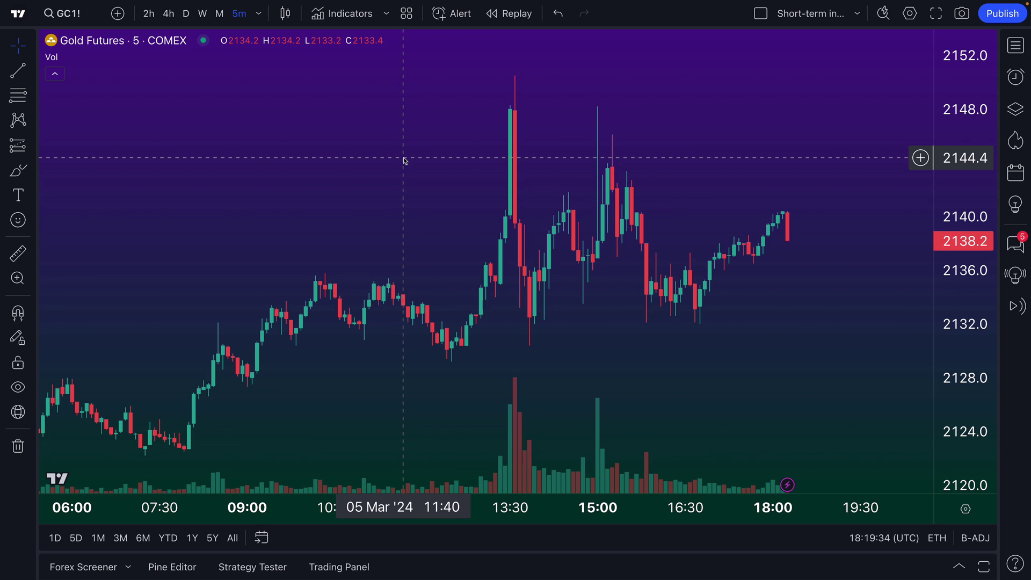
Step: Set new drawings on the gold futures chart to sync globally
scroll(375, 168, "up", 3)
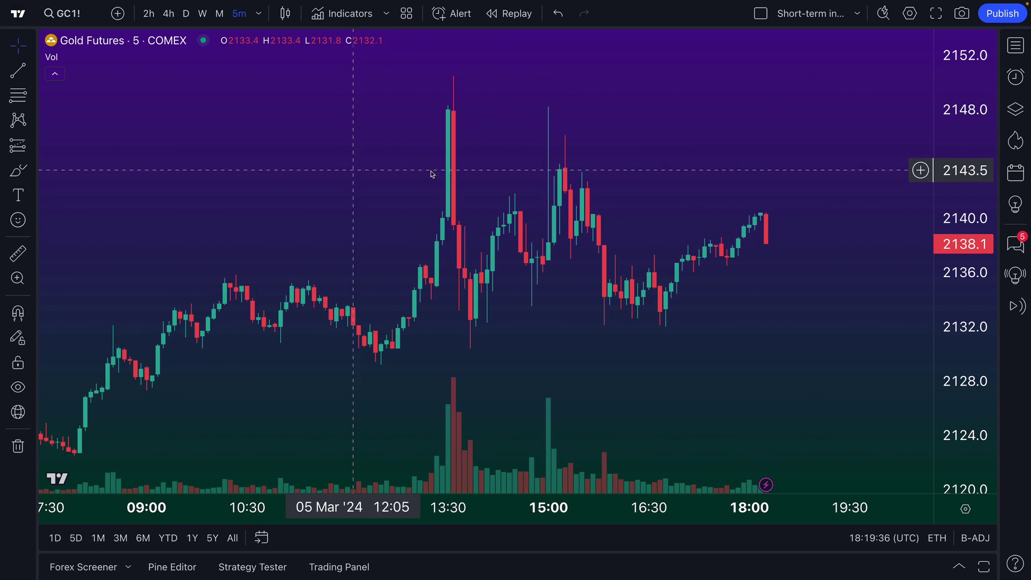
scroll(429, 188, "right", 3)
left_click(32, 411)
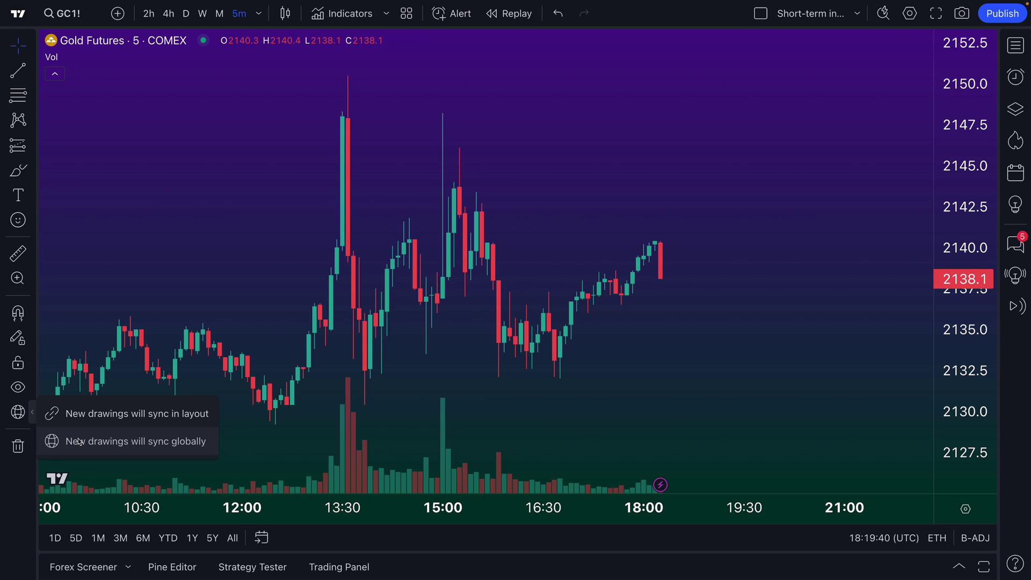
left_click(114, 446)
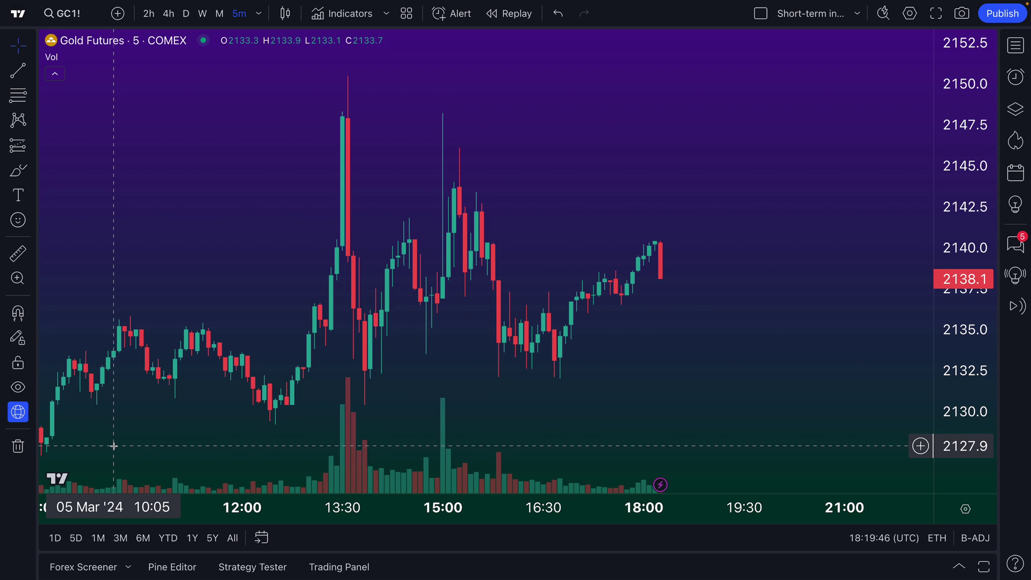
Step: Review the sync options for new drawings, comparing syncing in layout with syncing globally
left_click(33, 413)
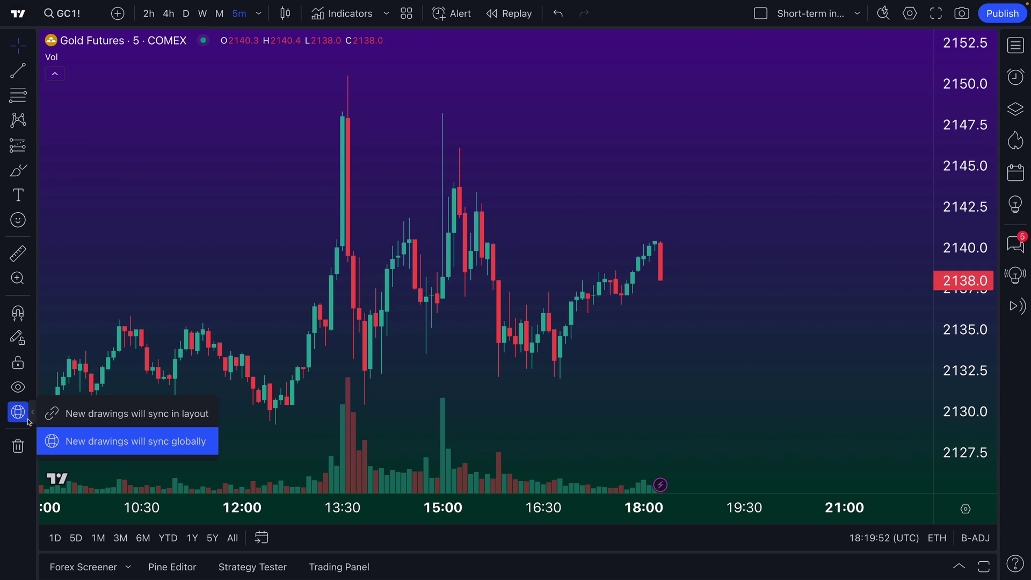
left_click(141, 299)
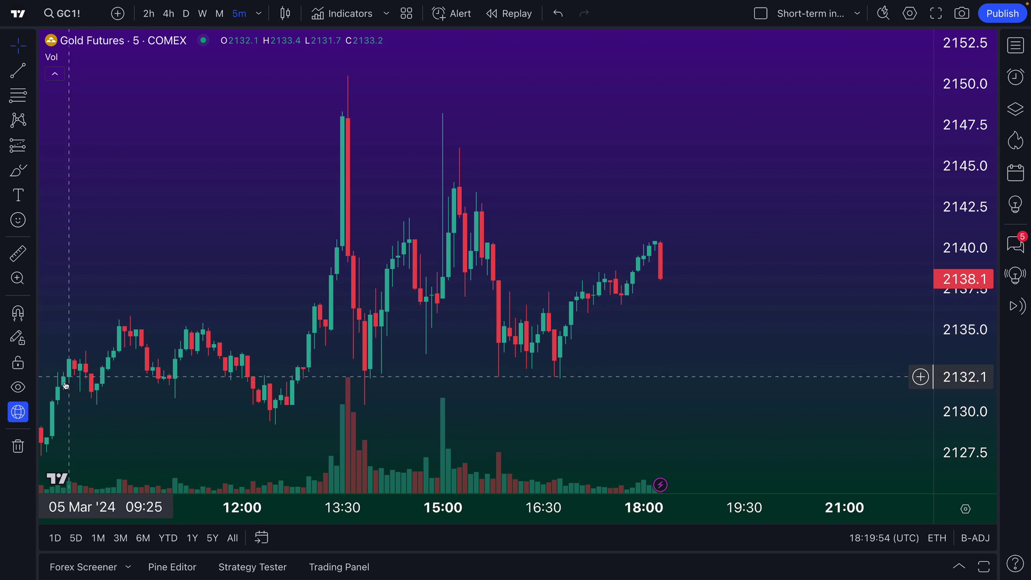
left_click(32, 414)
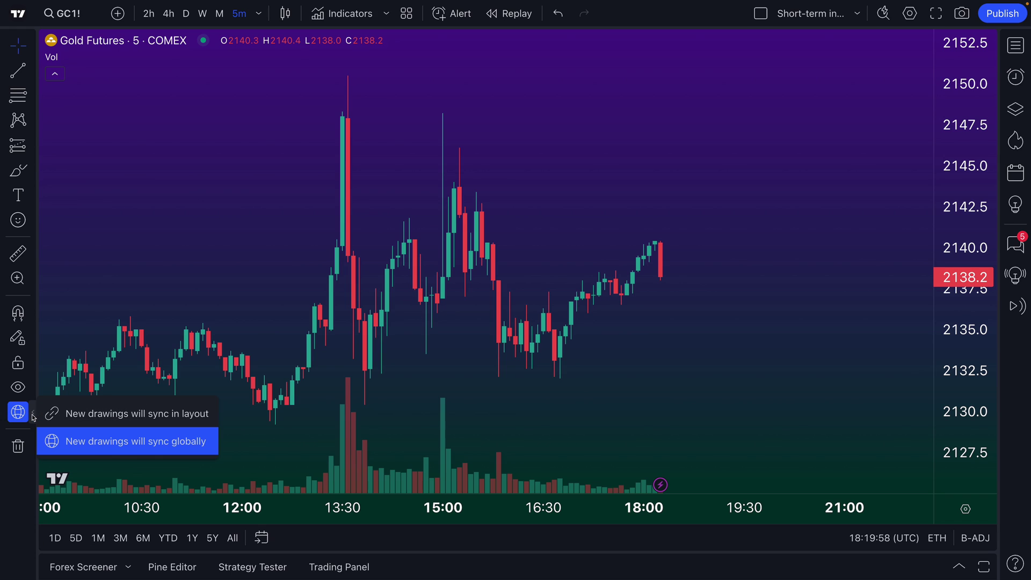
left_click(69, 442)
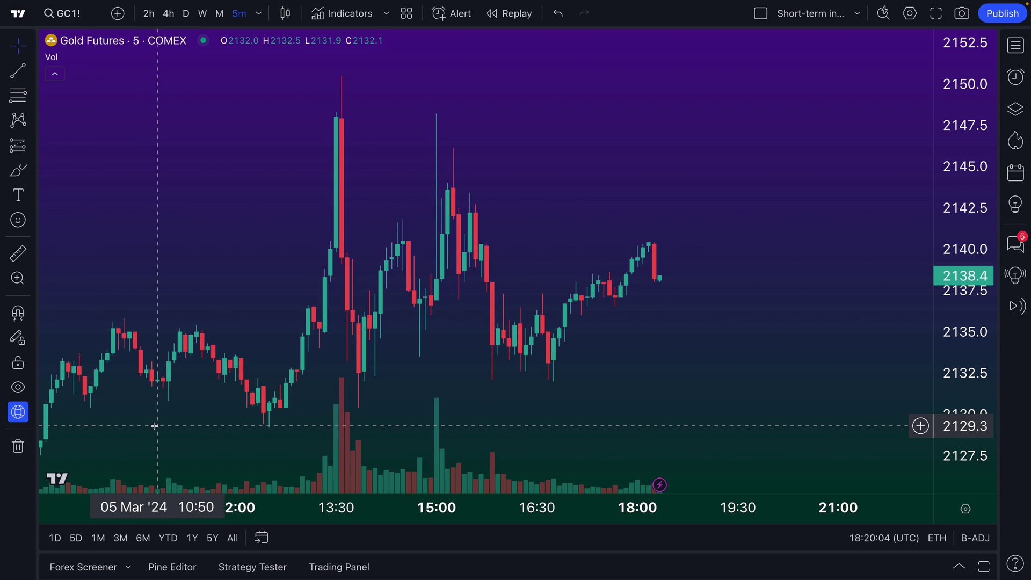
left_click(31, 414)
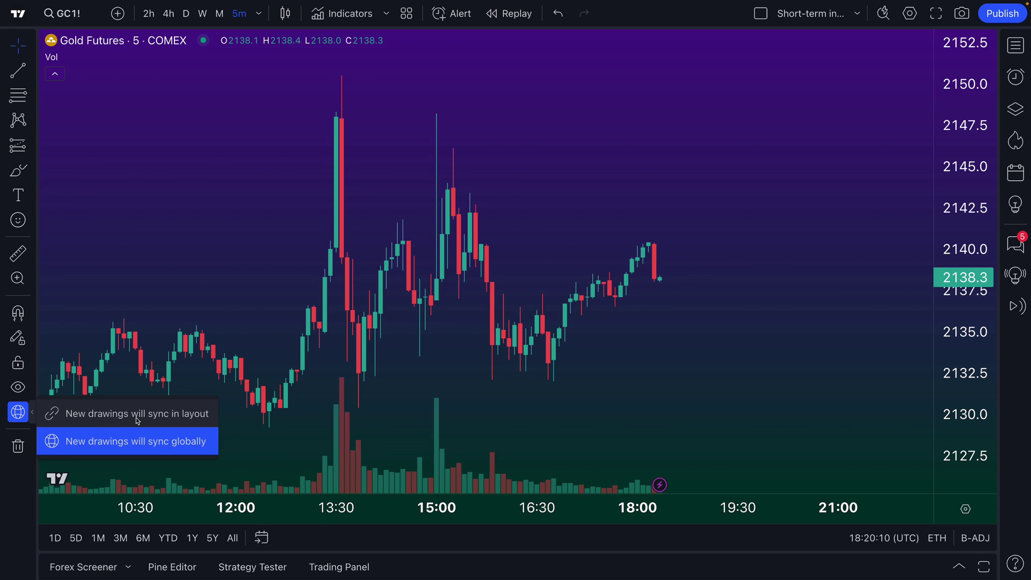
Step: Examine the multi-chart arrangements with their sync settings, and the layout management options
left_click(762, 16)
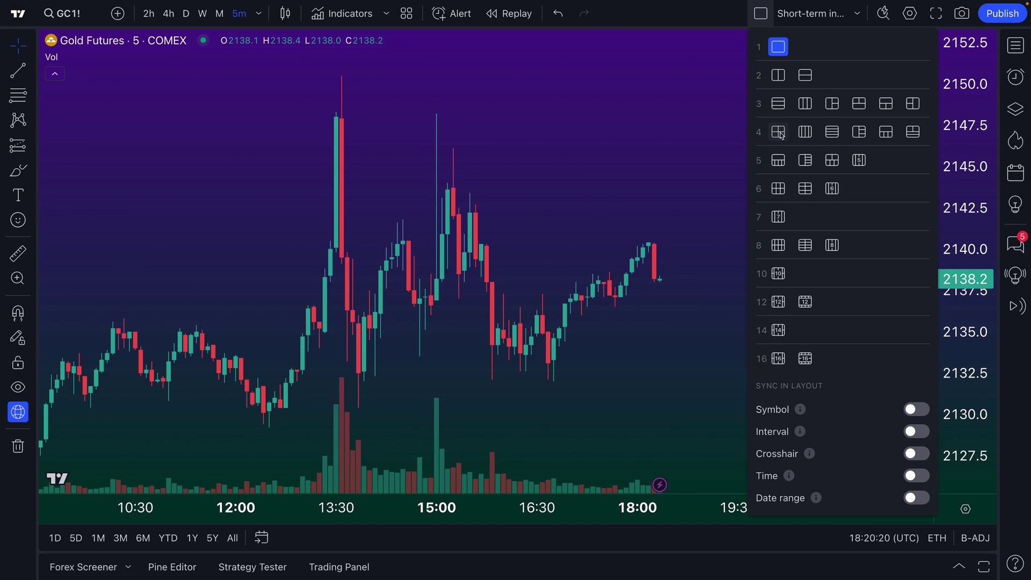
left_click(857, 14)
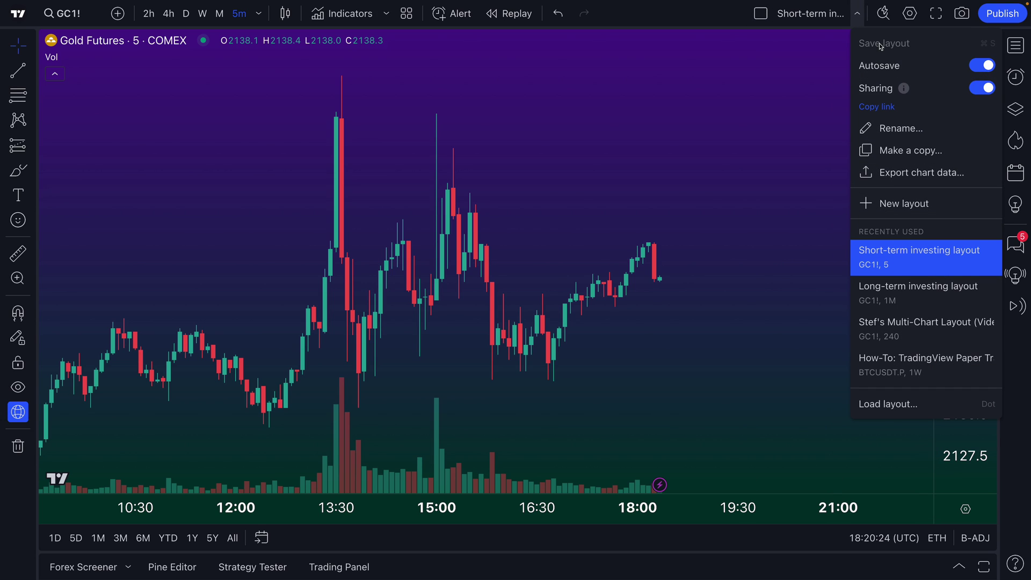
left_click(862, 20)
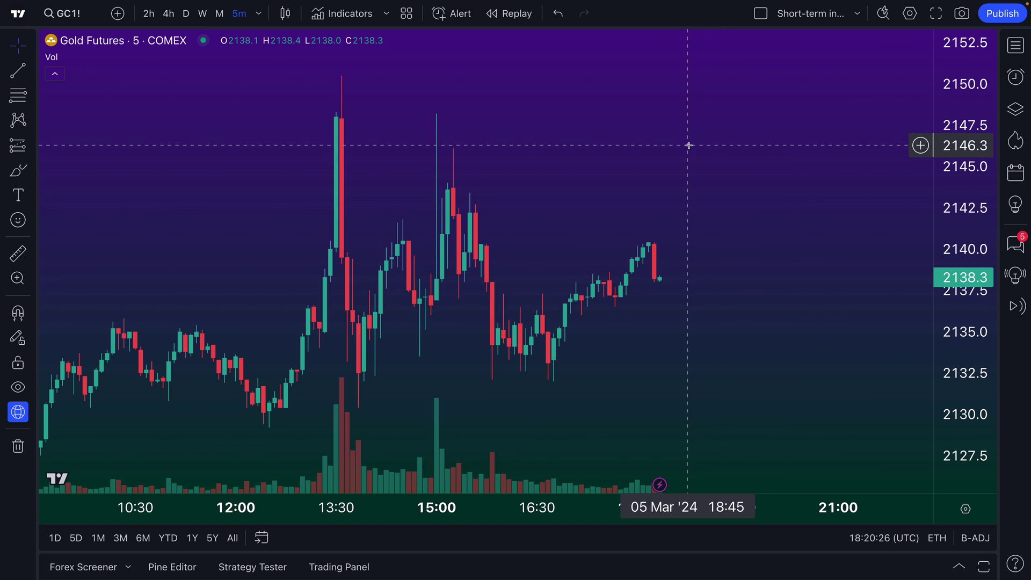
scroll(507, 173, "up", 1)
scroll(508, 173, "up", 1)
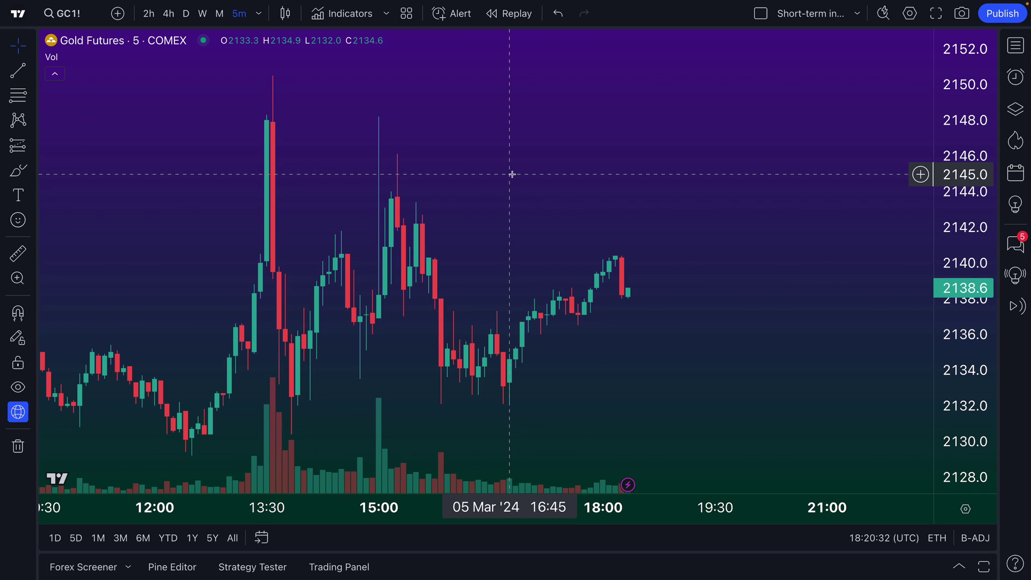
scroll(511, 174, "up", 2)
left_click_drag(445, 179, 522, 180)
scroll(523, 179, "up", 1)
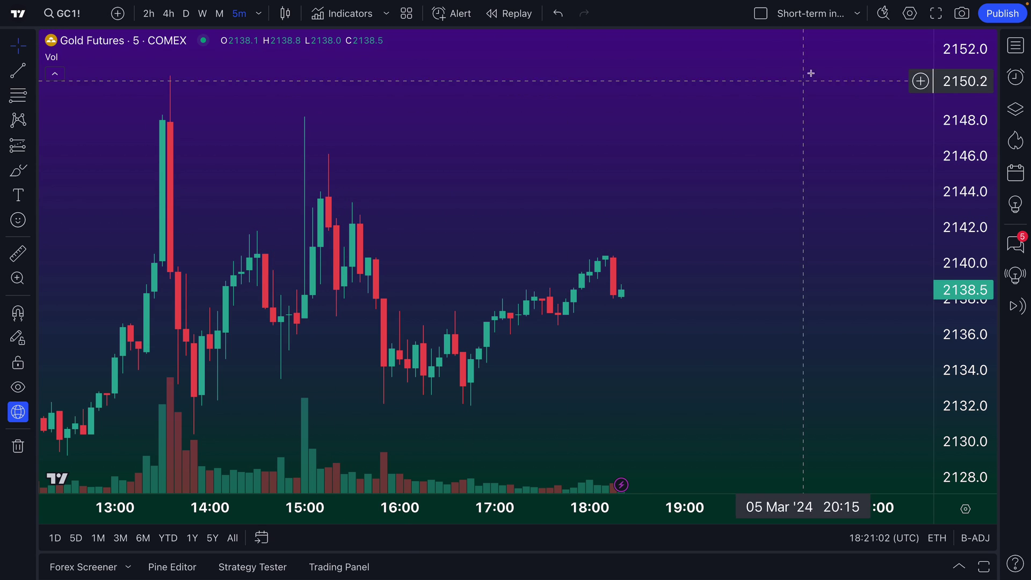
Step: Look through the recently used layouts for the short-term and long-term investing layouts
left_click(858, 16)
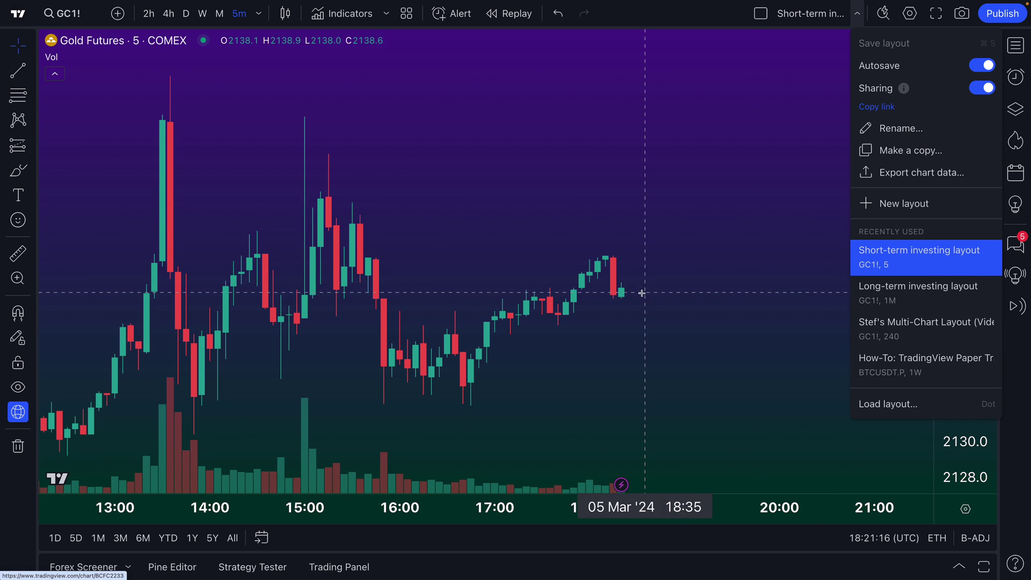
scroll(637, 294, "down", 5)
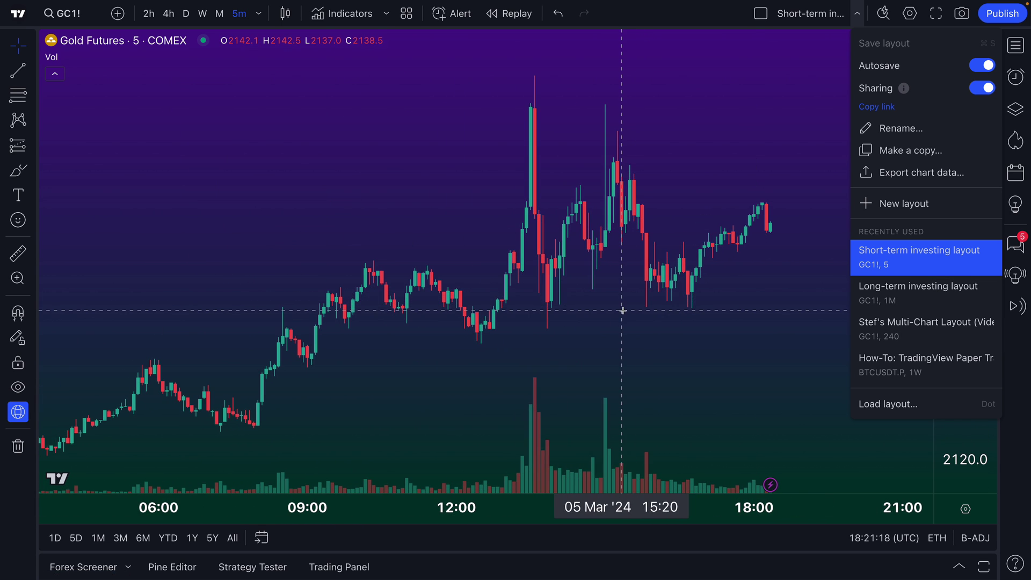
left_click(642, 313)
left_click_drag(644, 316, 588, 322)
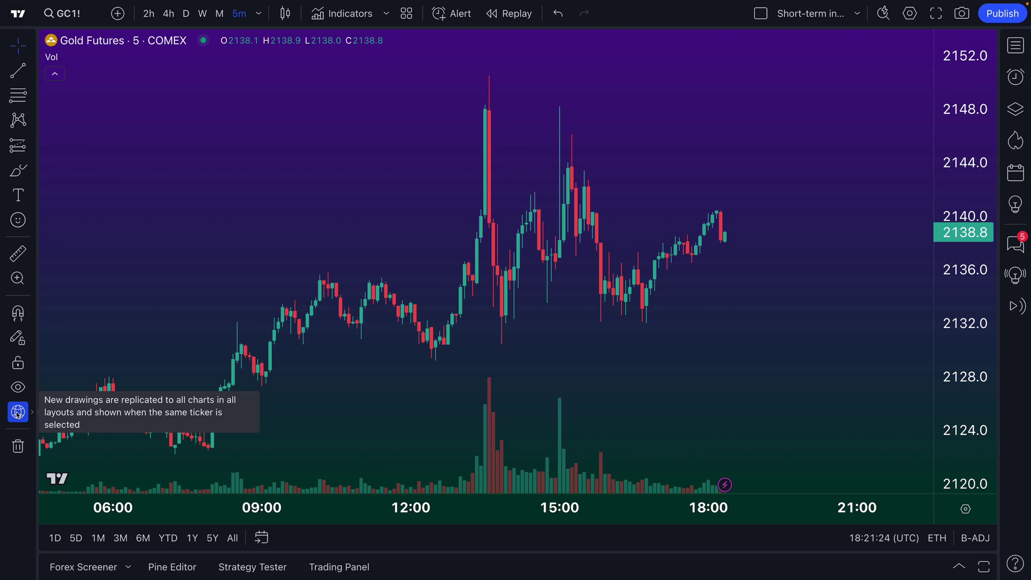
Step: Draw a horizontal line at about 2090 on the five-minute chart, along the base of the 4 March consolidation
left_click(32, 74)
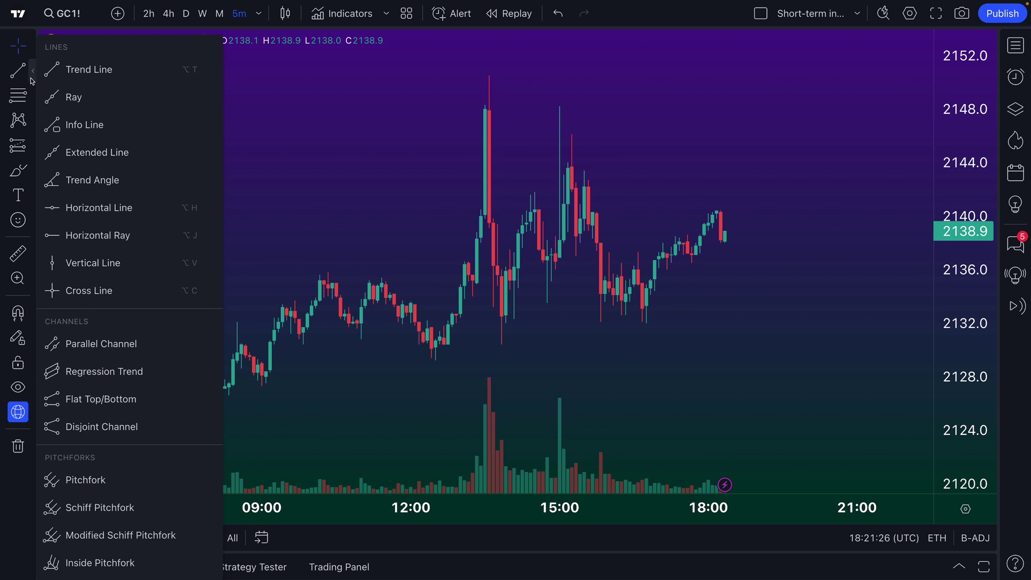
left_click(161, 207)
scroll(603, 317, "down", 2)
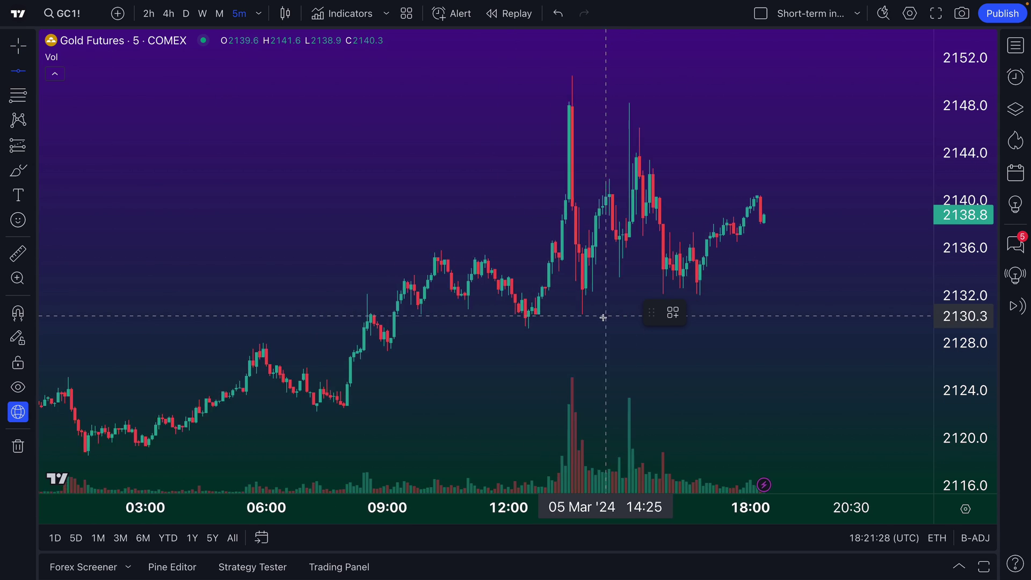
scroll(602, 316, "down", 6)
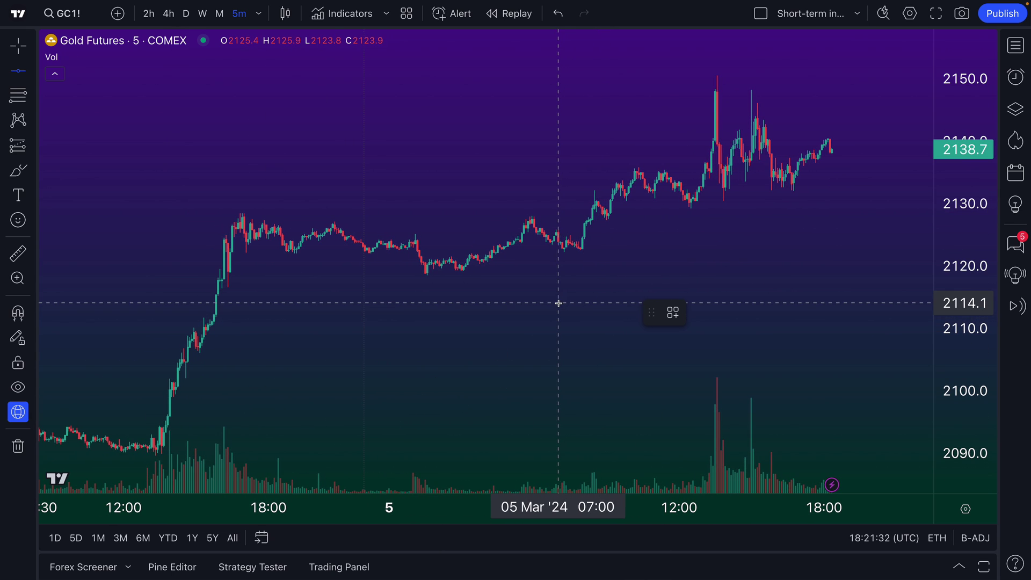
scroll(558, 303, "down", 3)
scroll(558, 303, "up", 2)
scroll(560, 300, "down", 2)
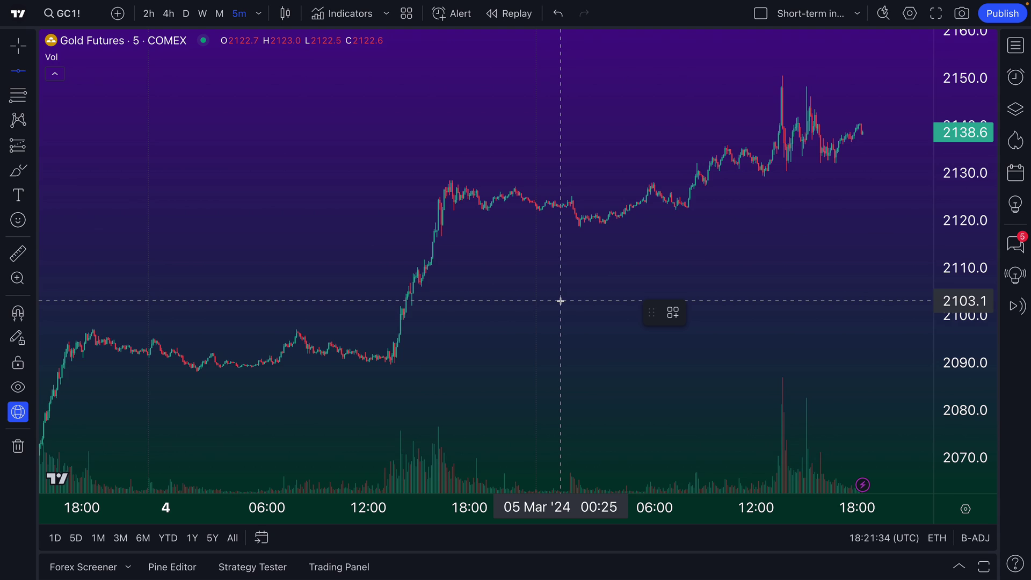
scroll(560, 301, "down", 2)
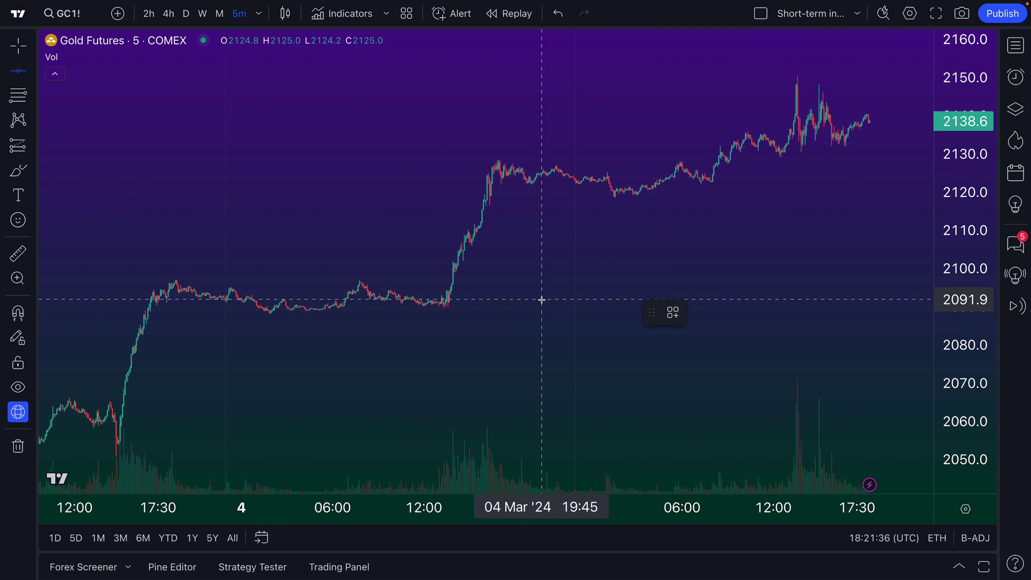
left_click(446, 309)
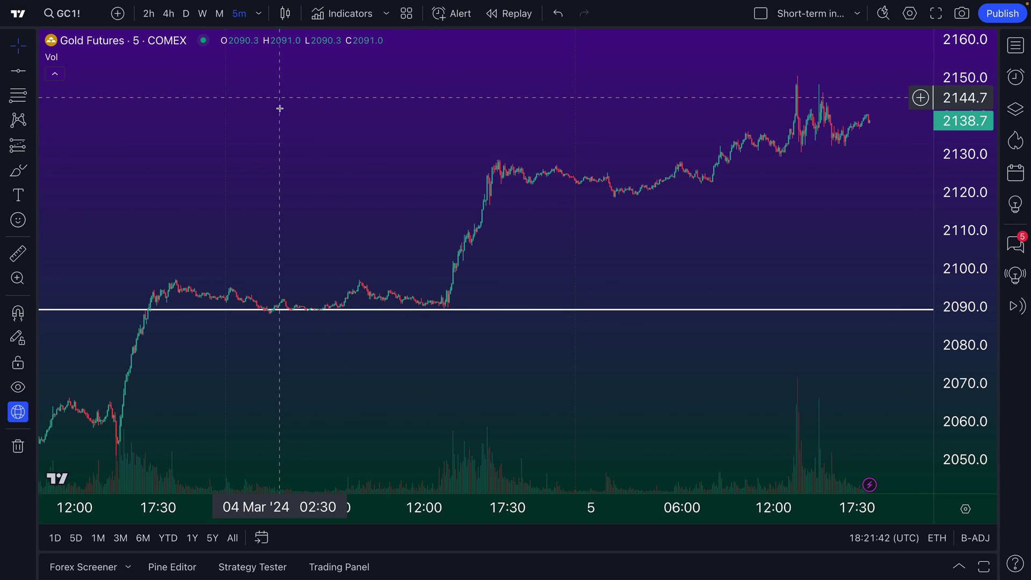
Step: Circle the 4 March consolidation and sketch an arrow along the following rally with the Brush, and undo both strokes
left_click(18, 170)
mouse_move(206, 267)
left_mouse_down()
mouse_move(147, 295)
mouse_move(290, 323)
mouse_move(462, 297)
mouse_move(365, 266)
mouse_move(226, 266)
left_mouse_up()
mouse_move(447, 303)
left_mouse_down()
mouse_move(517, 166)
mouse_move(522, 194)
left_mouse_up()
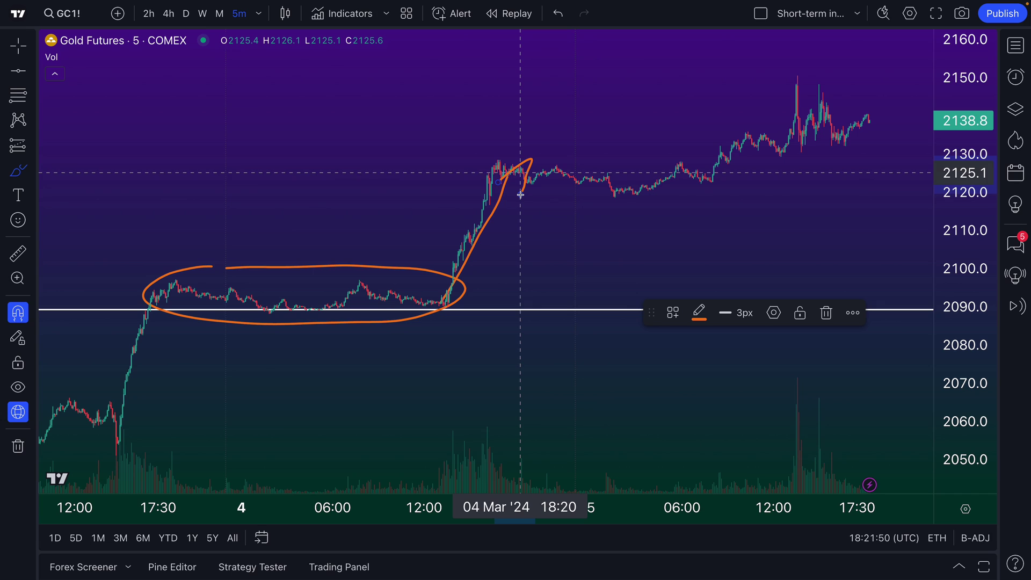
key("ctrl+z")
key("ctrl+z")
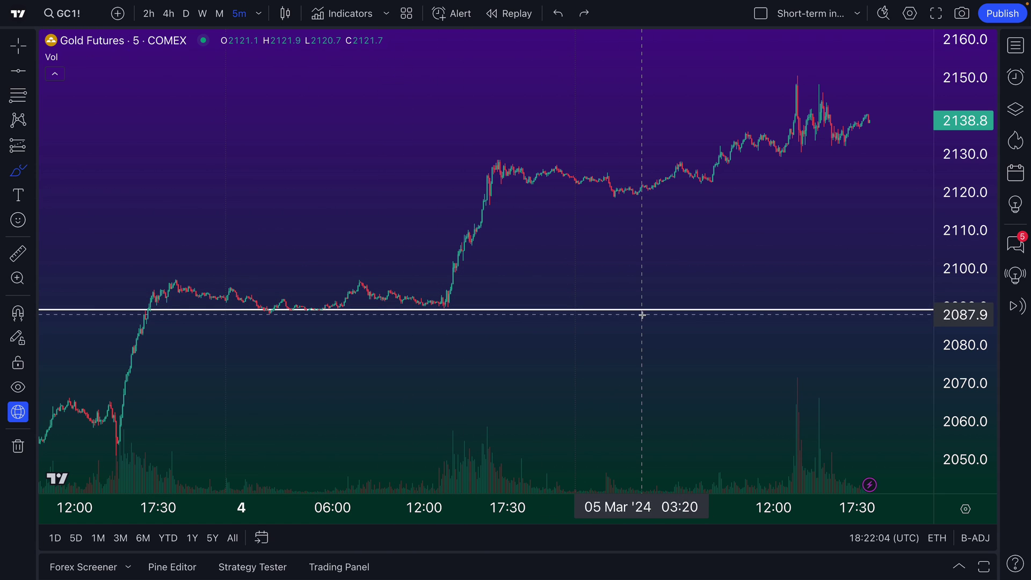
Step: Open the Long-term investing layout and inspect the horizontal line on its monthly gold futures chart
left_click(856, 16)
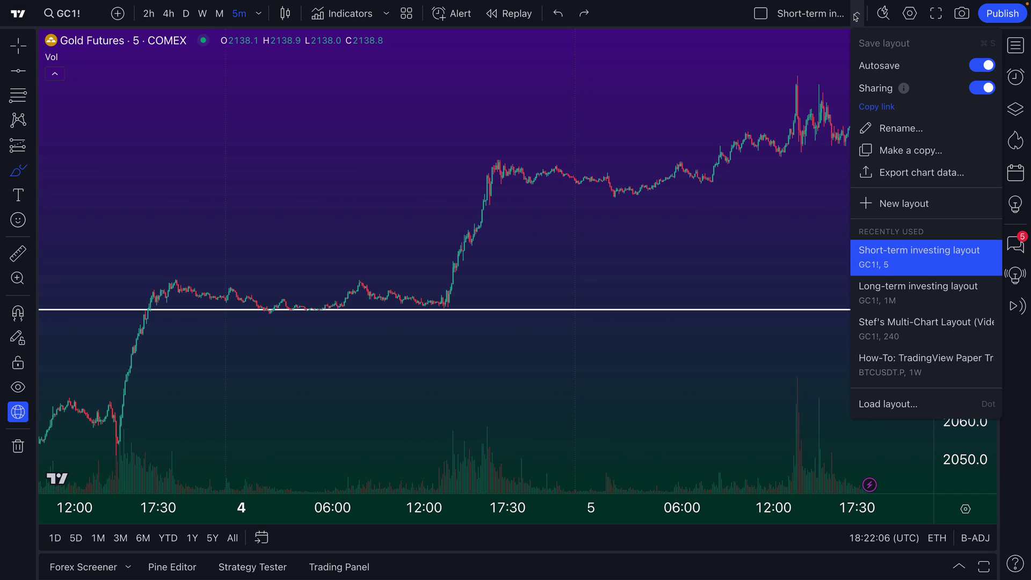
left_click(904, 289)
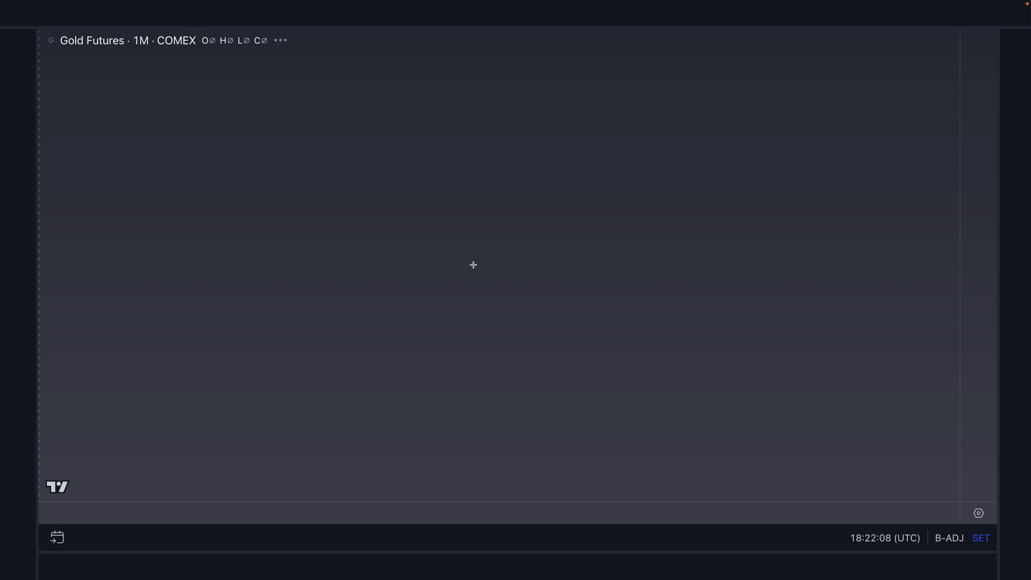
left_click(838, 89)
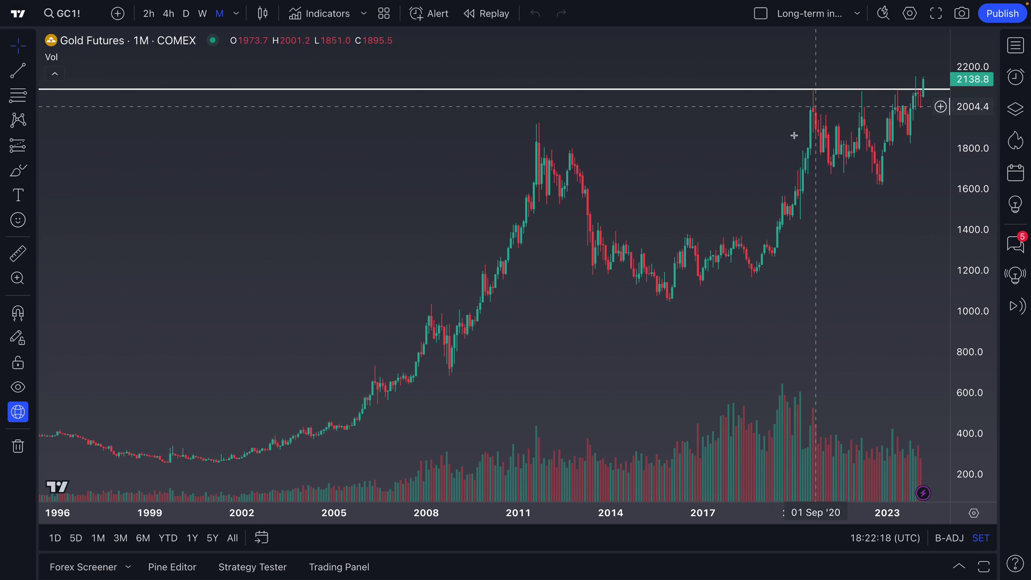
left_click(398, 150)
left_click_drag(398, 150, 210, 168)
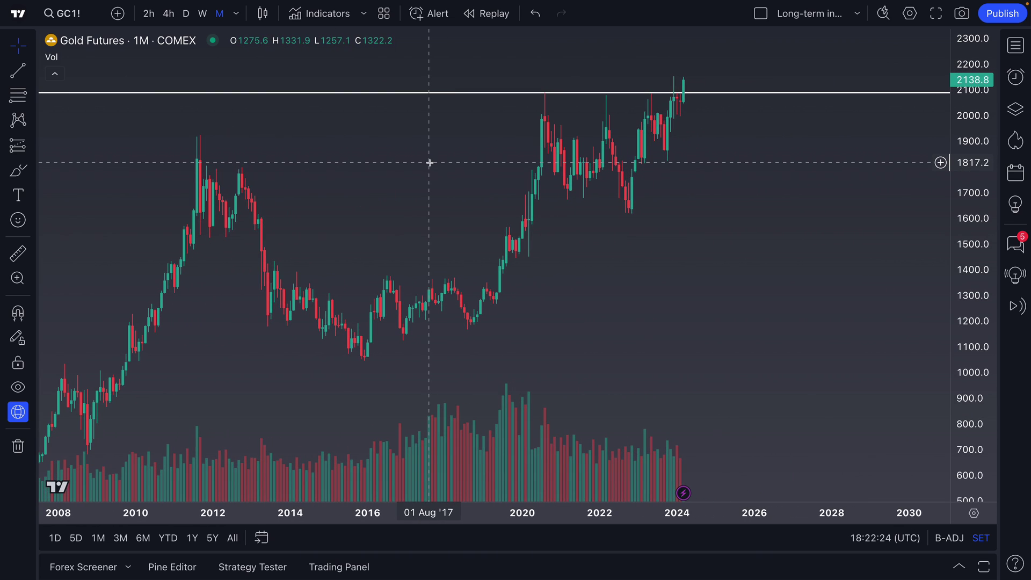
Step: Check which layout is active and which interval its chart uses
left_click(856, 16)
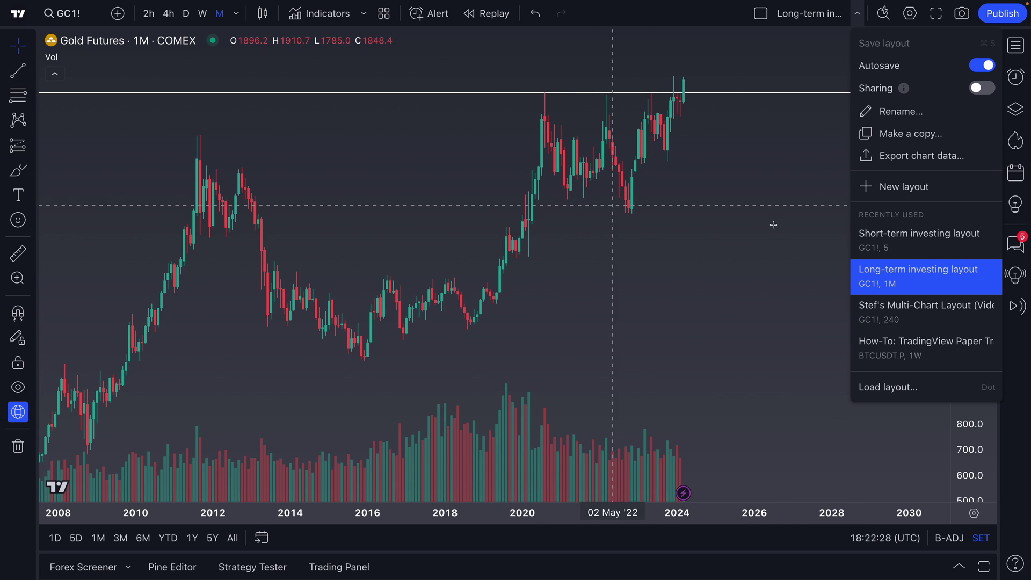
left_click(891, 289)
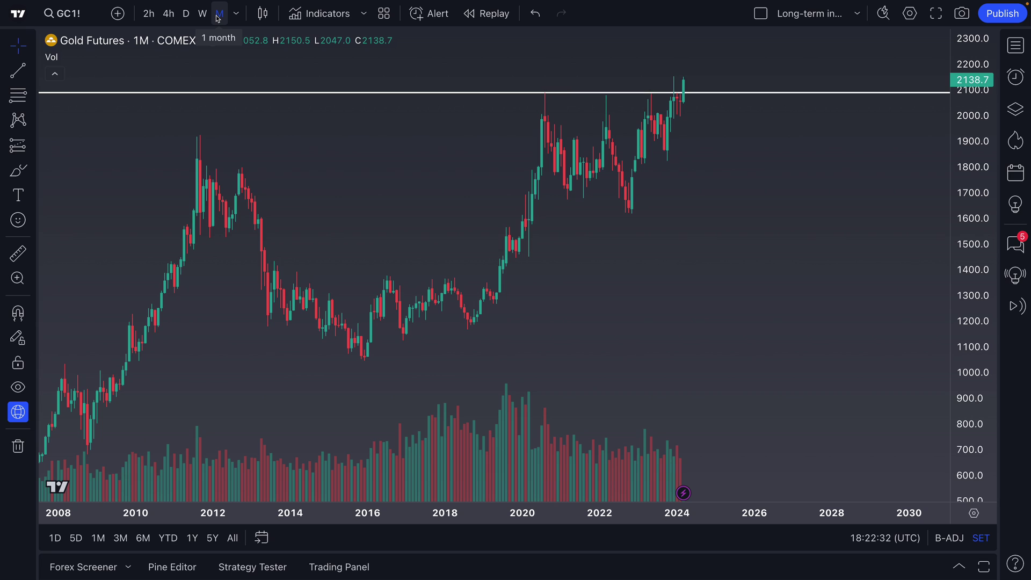
left_click(858, 22)
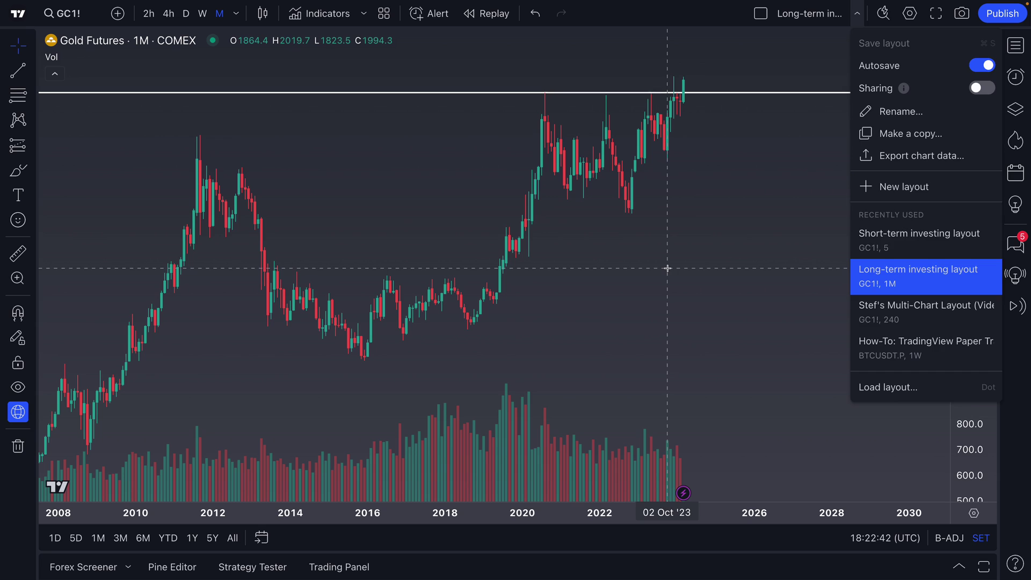
left_click(617, 260)
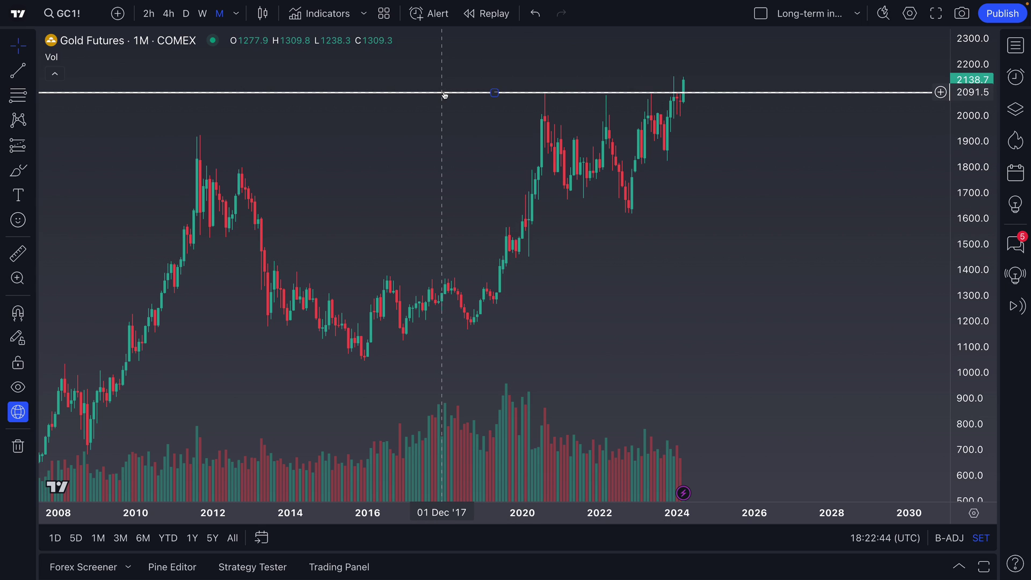
Step: Circle the 2020 and 2022 price highs at the horizontal line with the Brush
scroll(94, 172, "up", 2)
left_click(18, 170)
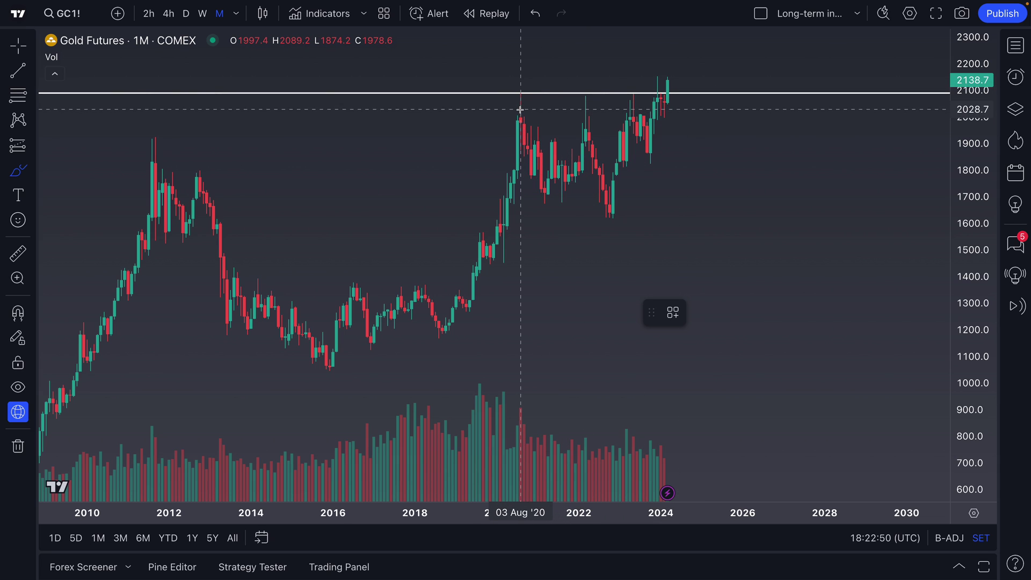
mouse_move(522, 89)
left_mouse_down()
mouse_move(511, 92)
mouse_move(525, 97)
left_mouse_up()
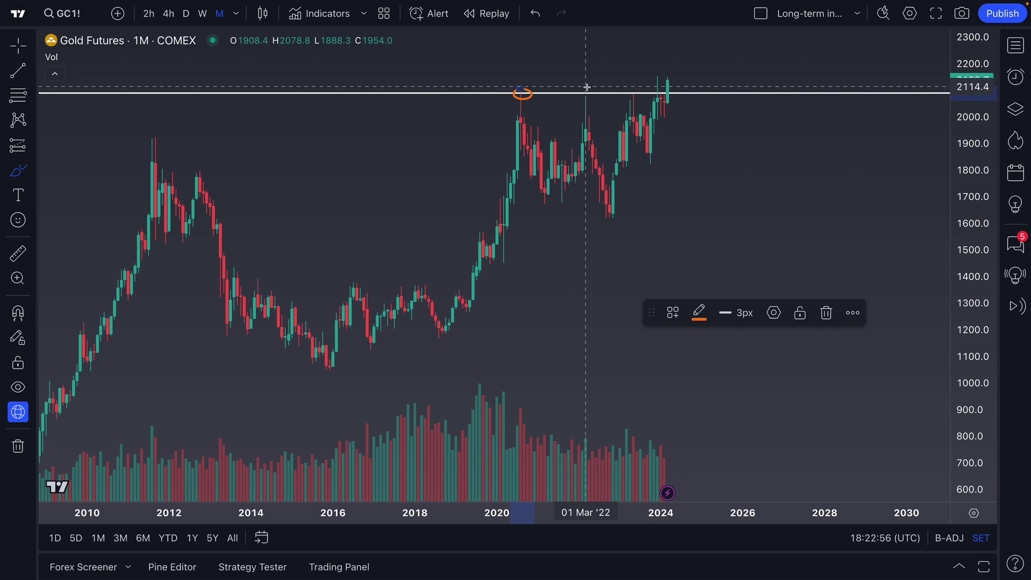
mouse_move(582, 89)
left_mouse_down()
mouse_move(594, 92)
mouse_move(584, 88)
mouse_move(589, 99)
left_mouse_up()
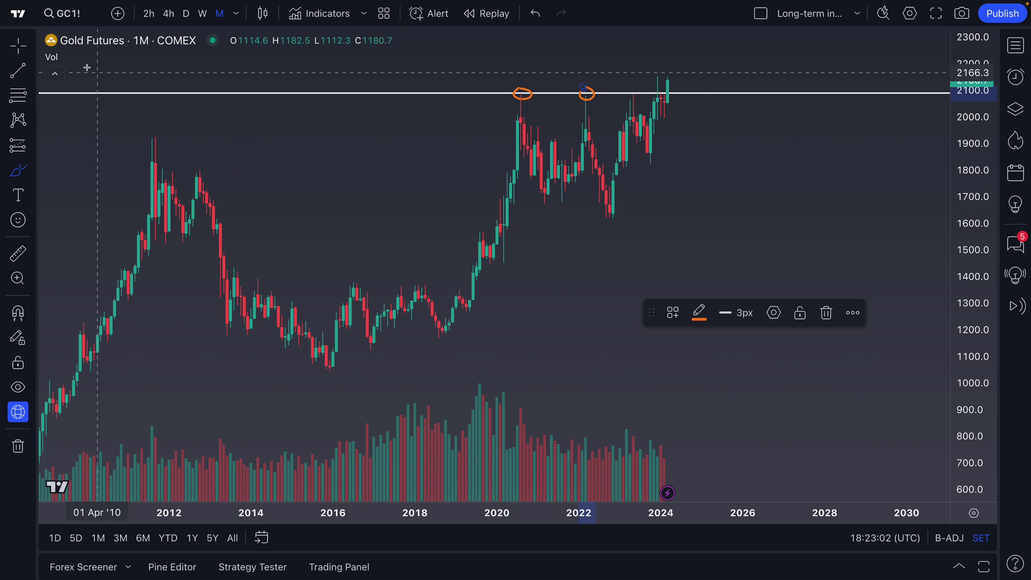
Step: Review the sync options for new drawings and the list of recently used layouts
left_click(416, 180)
scroll(403, 180, "down", 3)
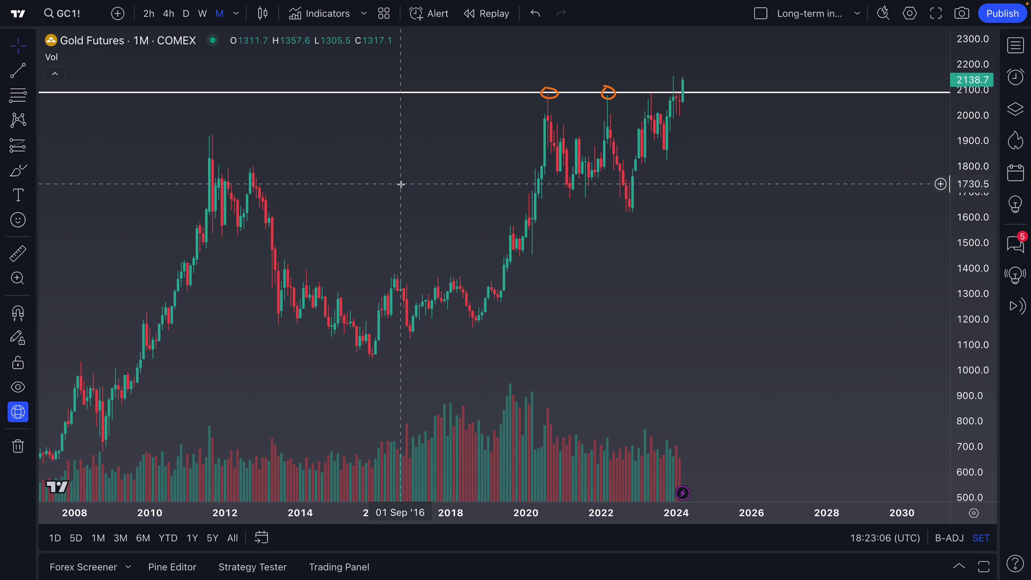
scroll(400, 184, "right", 1)
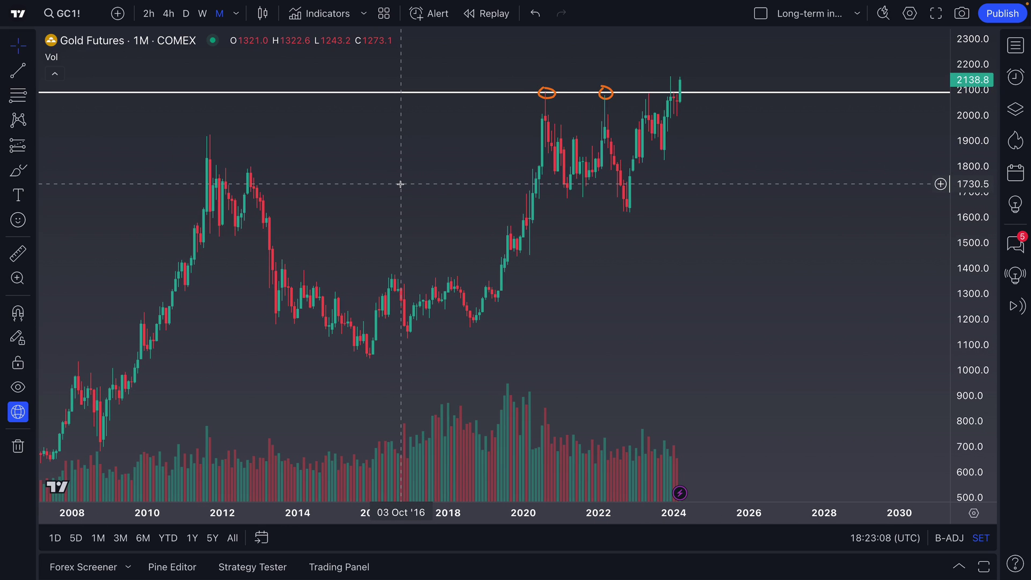
scroll(405, 185, "right", 6)
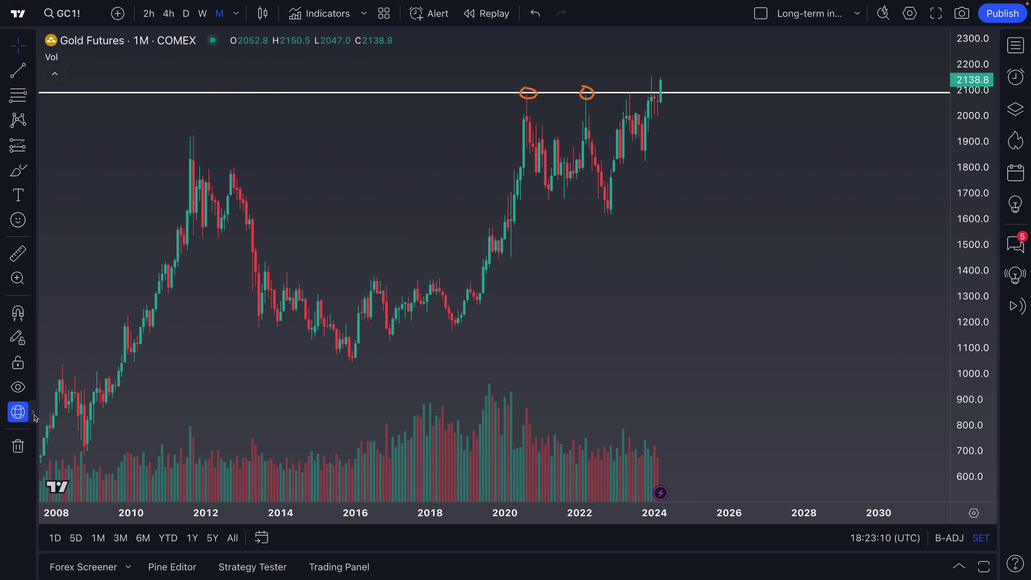
left_click(36, 418)
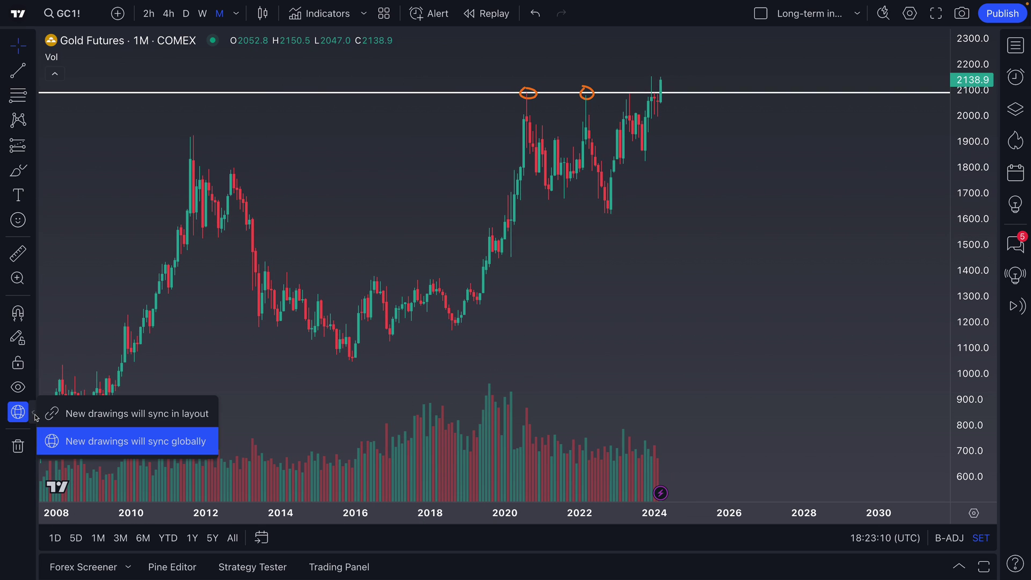
left_click(106, 443)
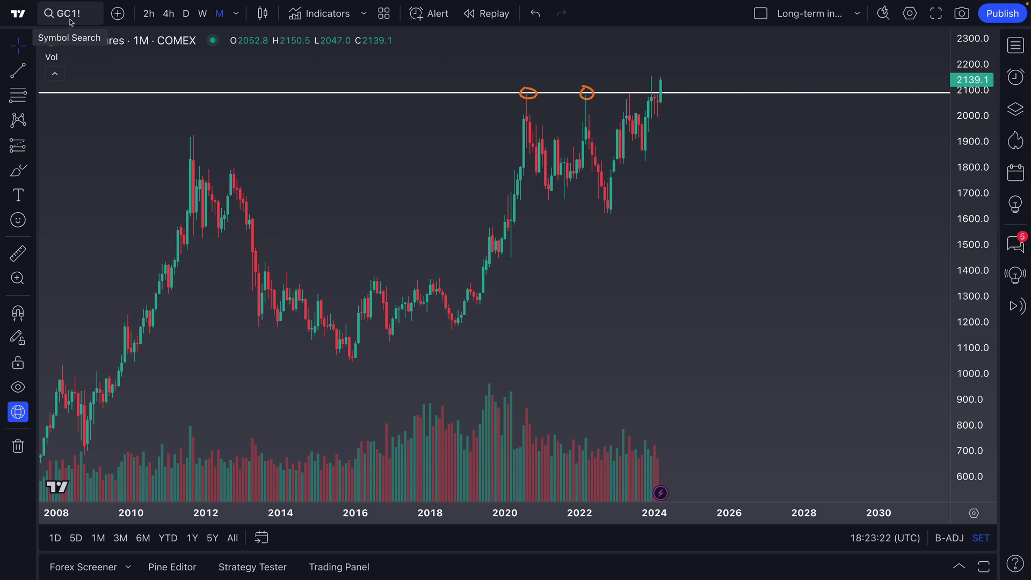
left_click(857, 14)
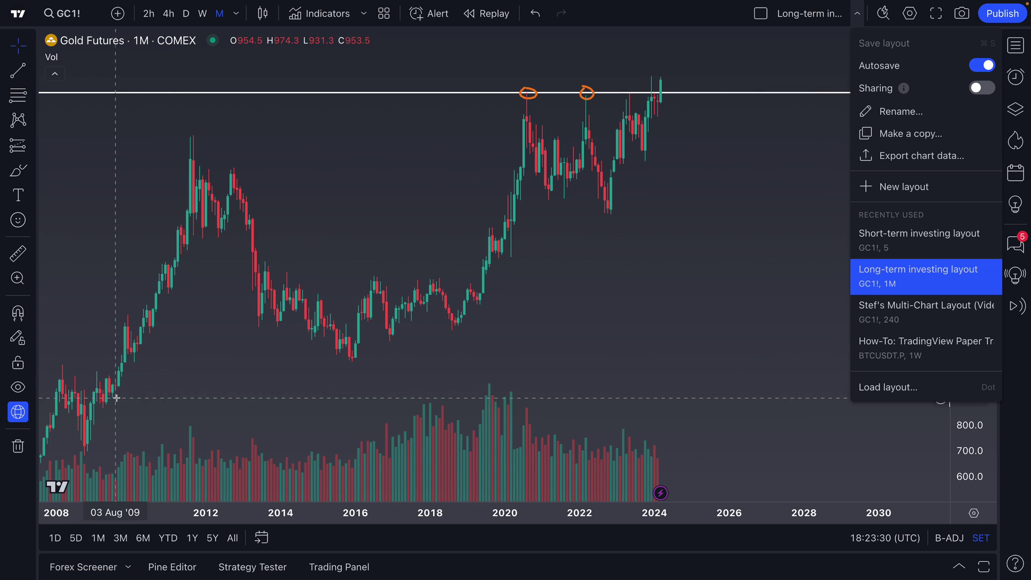
Step: Turn off global syncing for new drawings in the Long-term investing layout
left_click(36, 419)
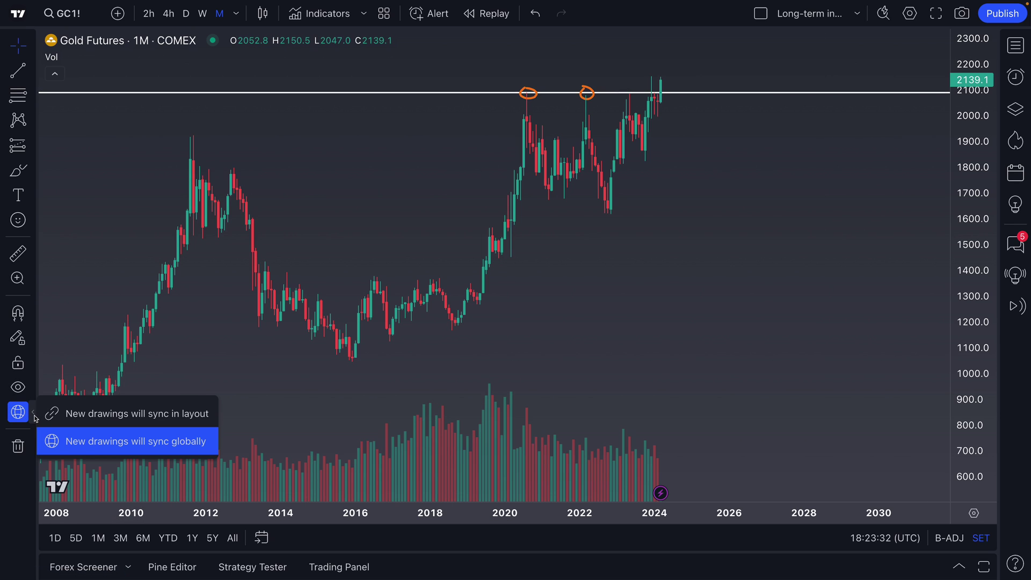
left_click(81, 451)
left_click(17, 419)
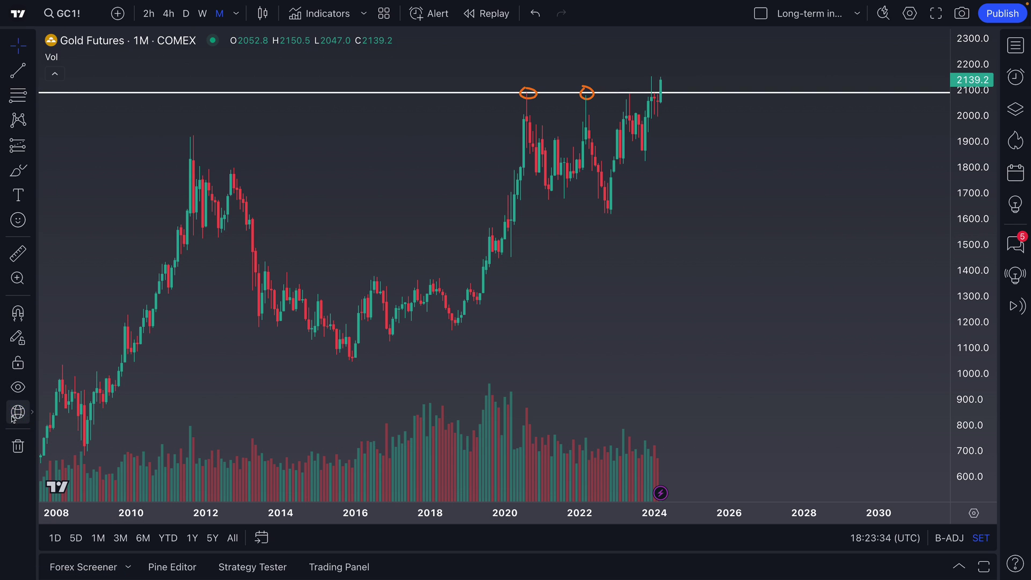
Step: Draw a trend line under the latest monthly candles from about 1934.8 in November 2023 up to about 2186.4 in December 2024
left_click_drag(494, 177, 433, 188)
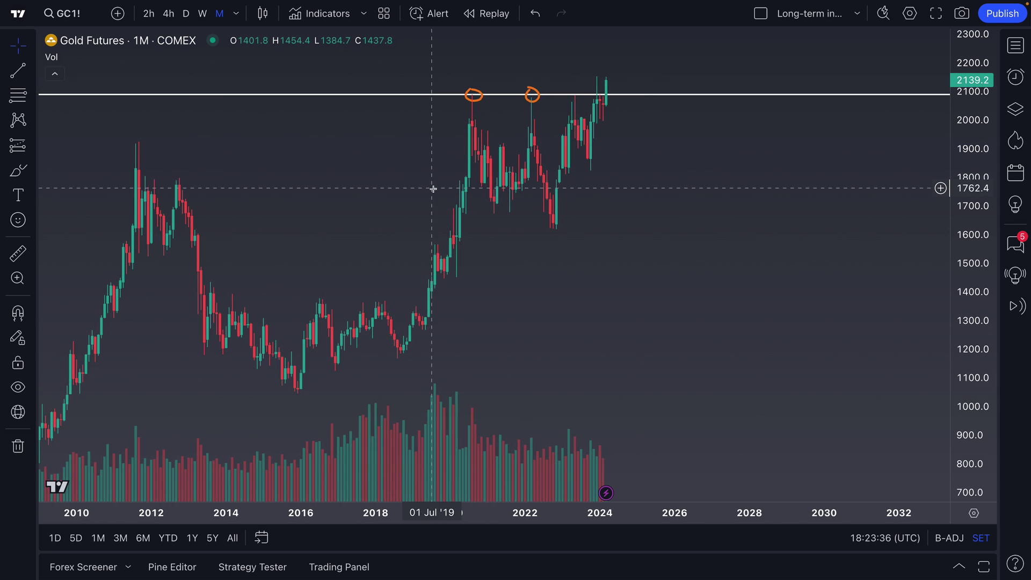
scroll(432, 188, "up", 2)
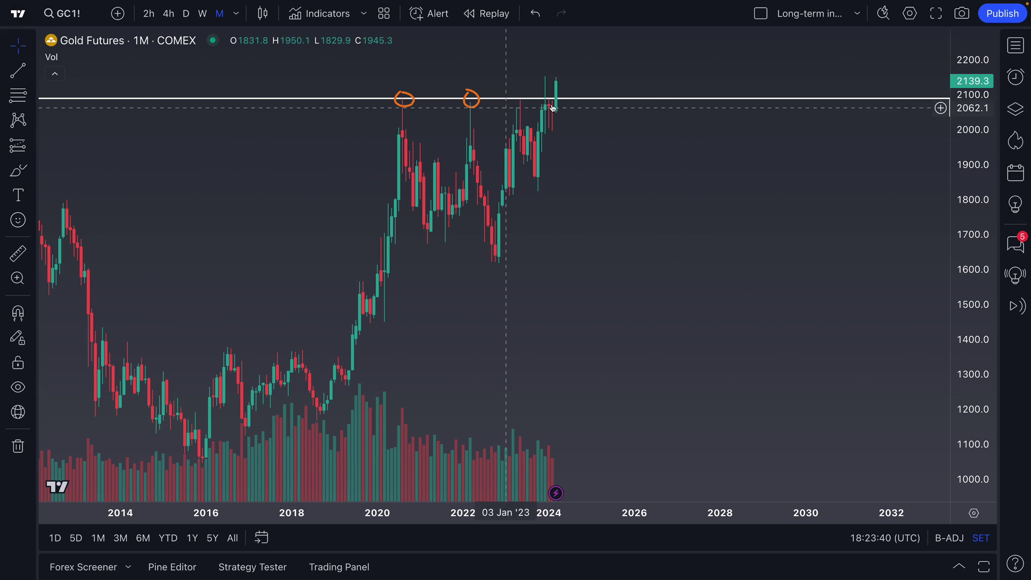
left_click(31, 100)
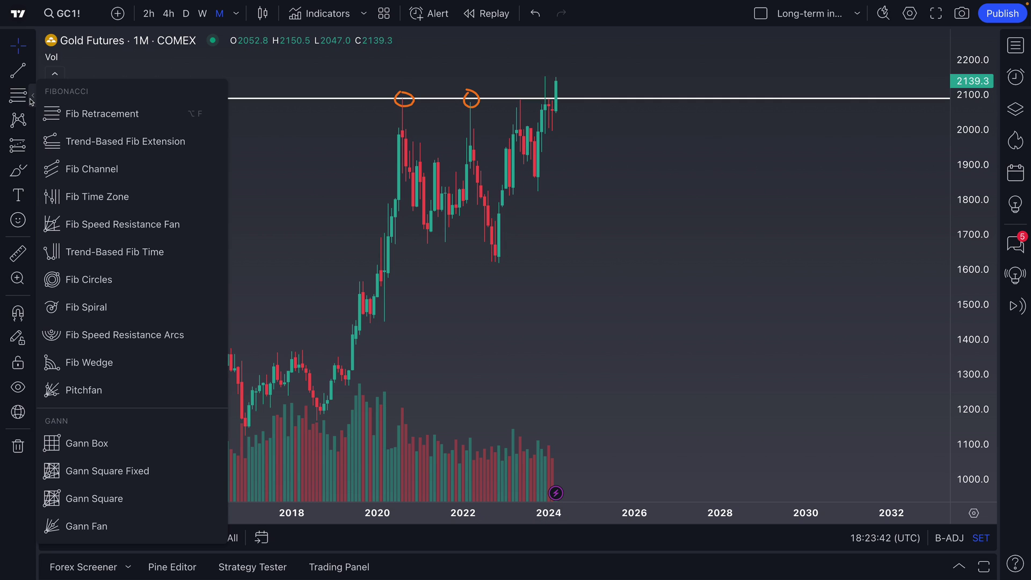
left_click(31, 77)
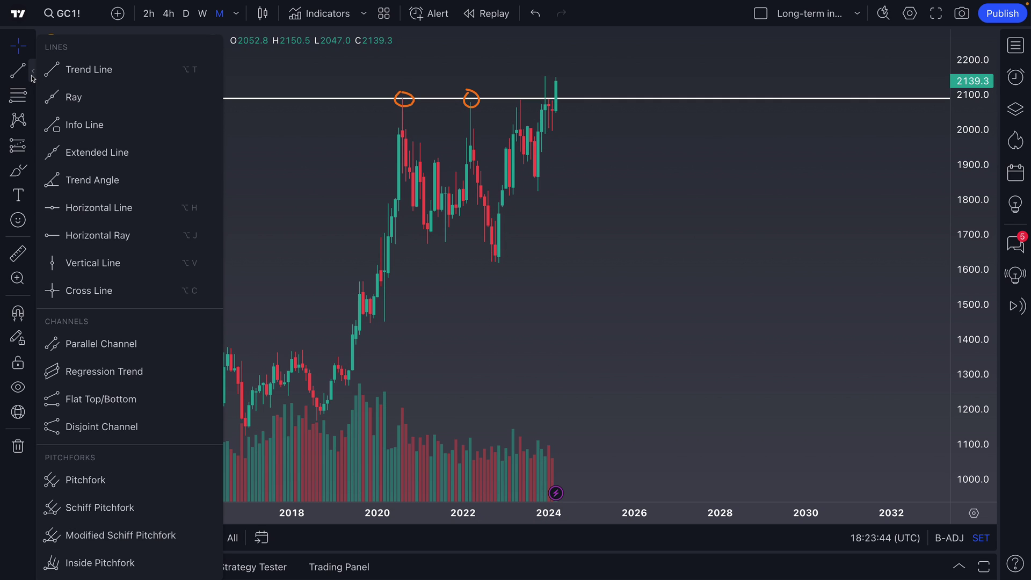
left_click(102, 80)
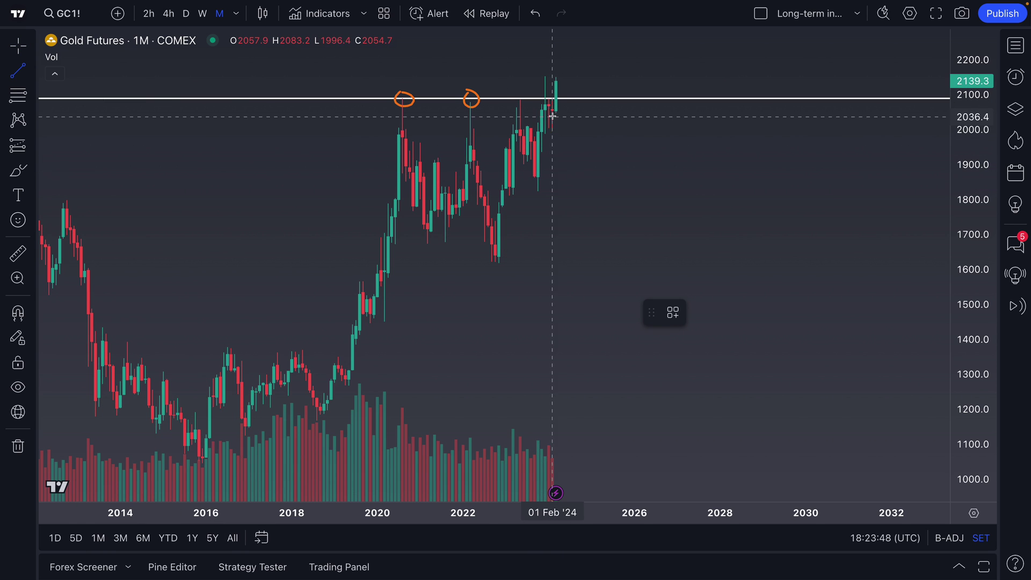
scroll(519, 138, "up", 4)
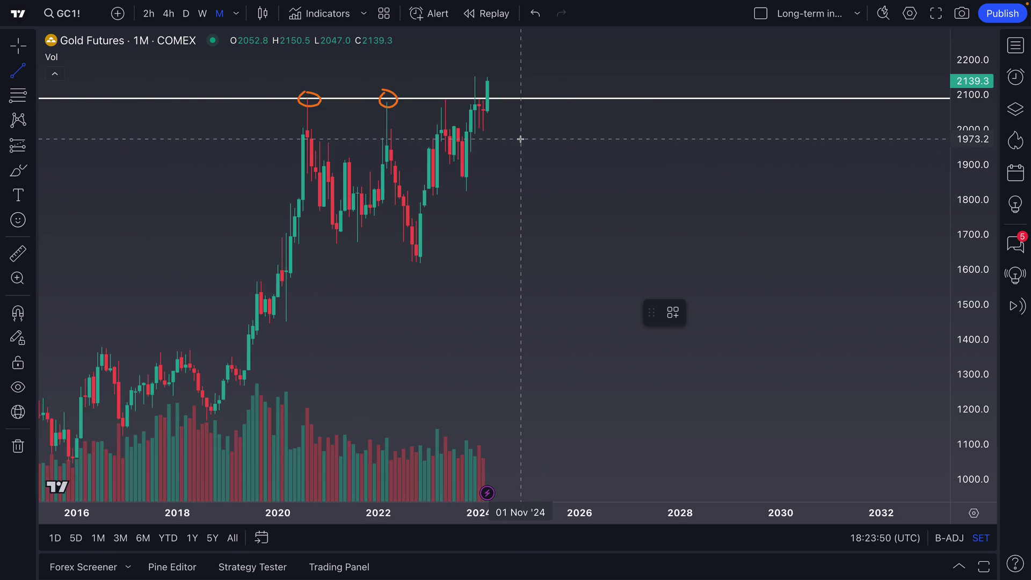
left_click(409, 113)
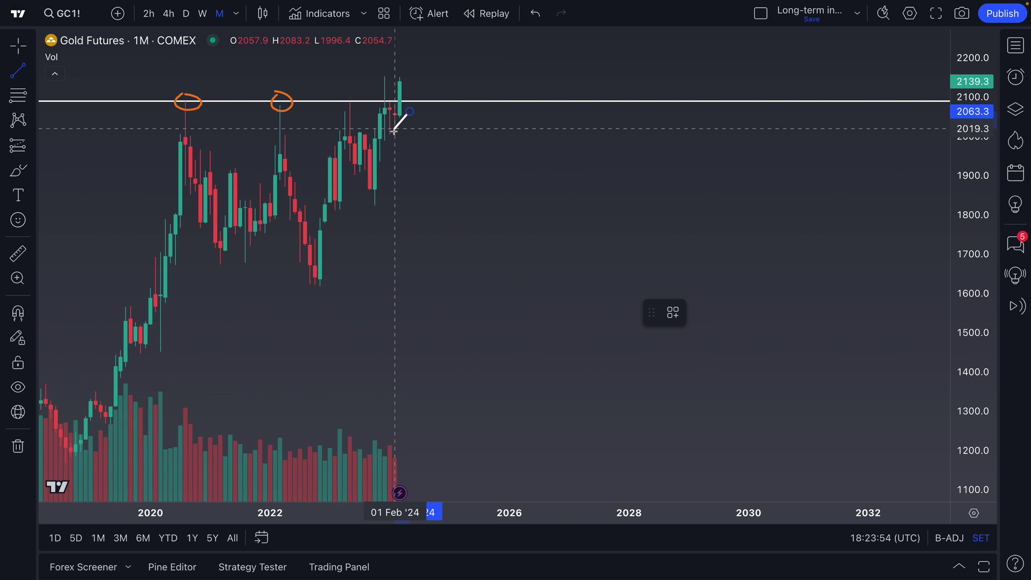
left_click(382, 161)
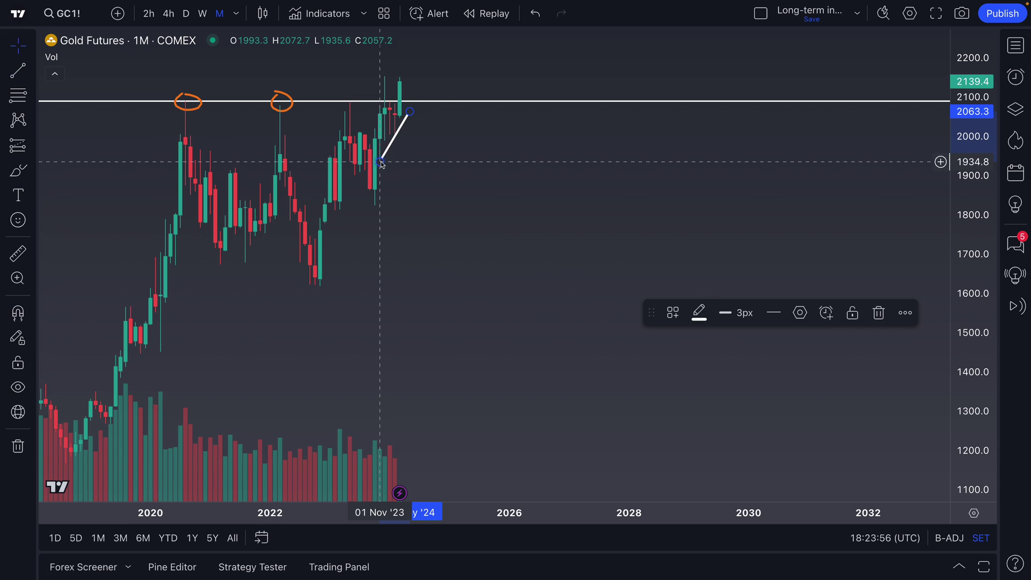
mouse_move(410, 112)
left_mouse_down()
mouse_move(436, 90)
mouse_move(444, 63)
left_mouse_up()
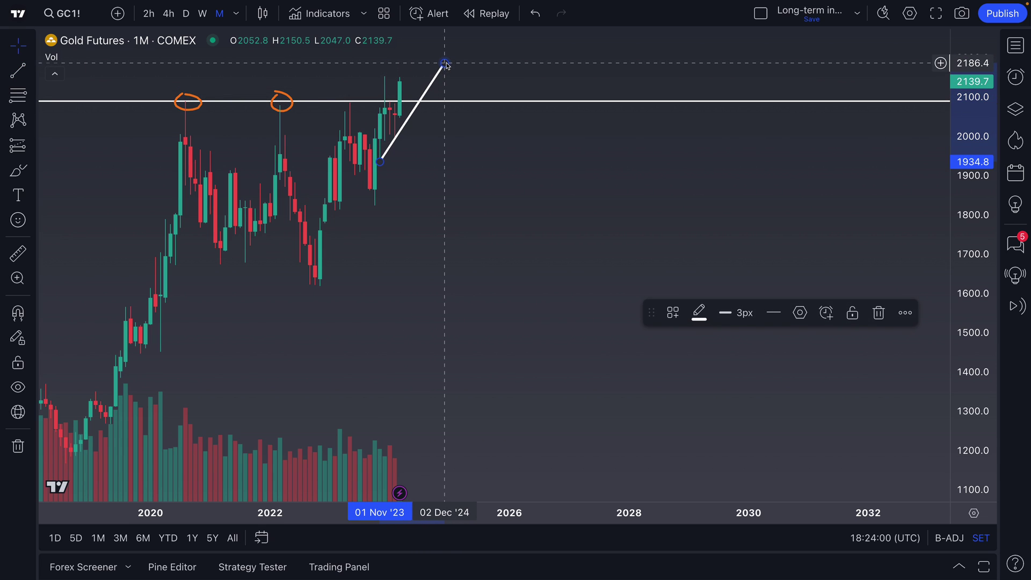
left_click(181, 423)
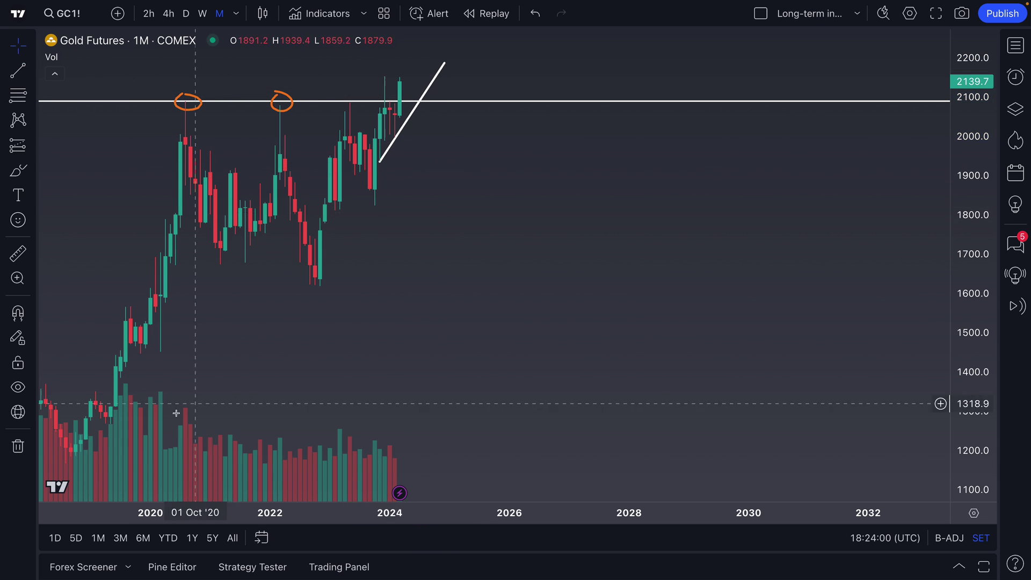
Step: Open the Short-term investing layout and check its 5-minute gold futures chart for the trend line
left_click(31, 413)
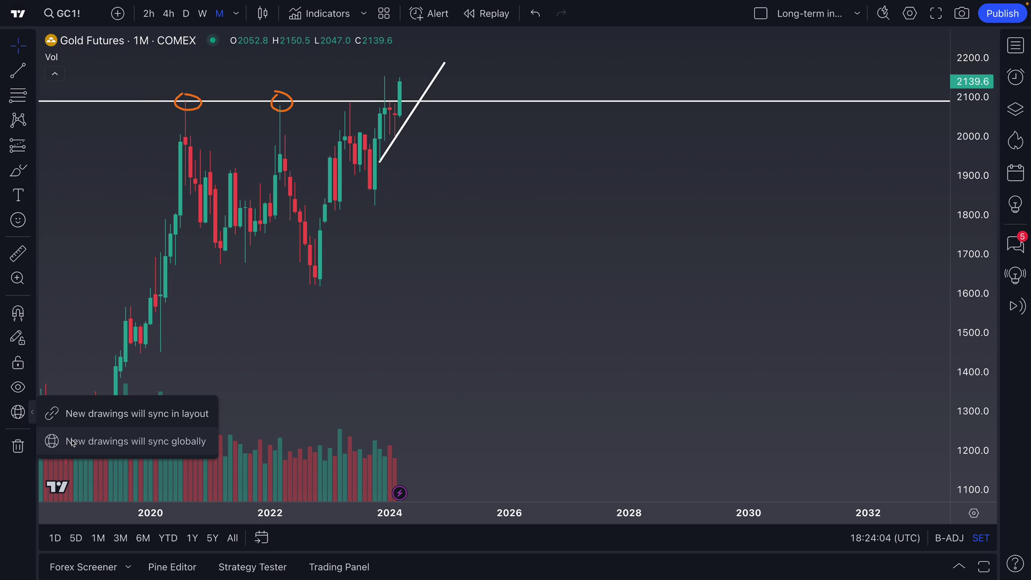
left_click(856, 21)
left_click(902, 240)
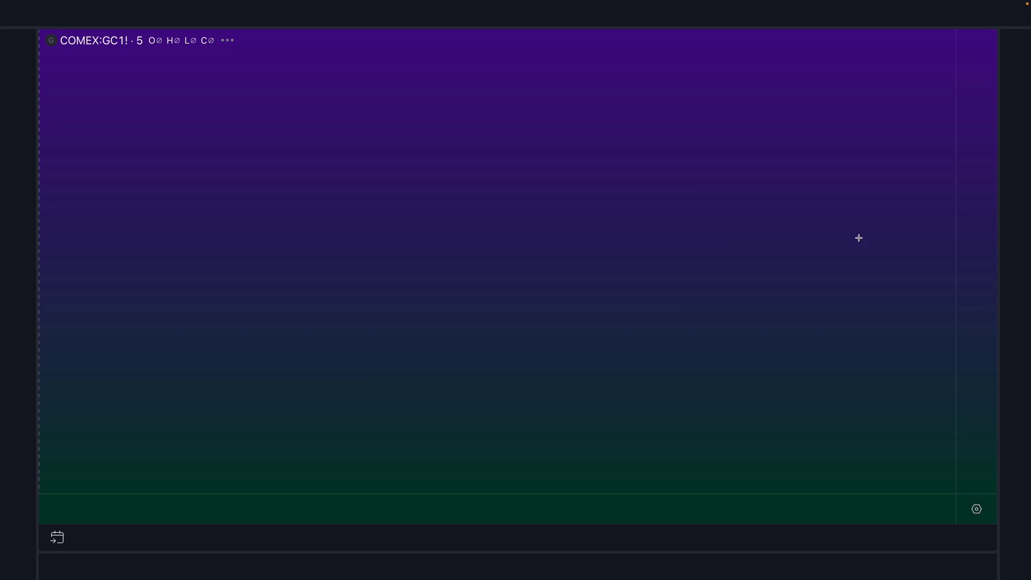
scroll(733, 284, "down", 4)
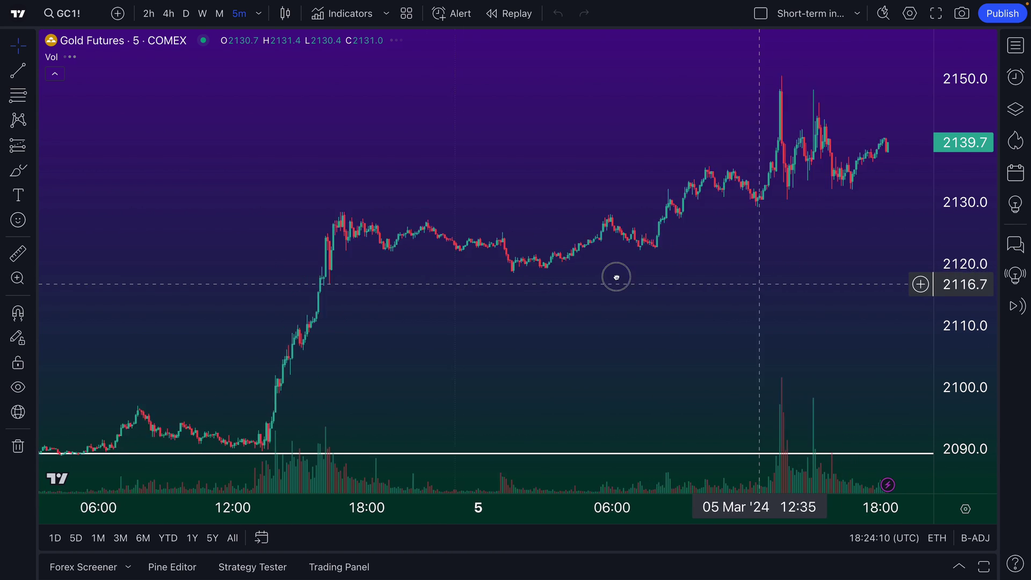
scroll(616, 277, "down", 3)
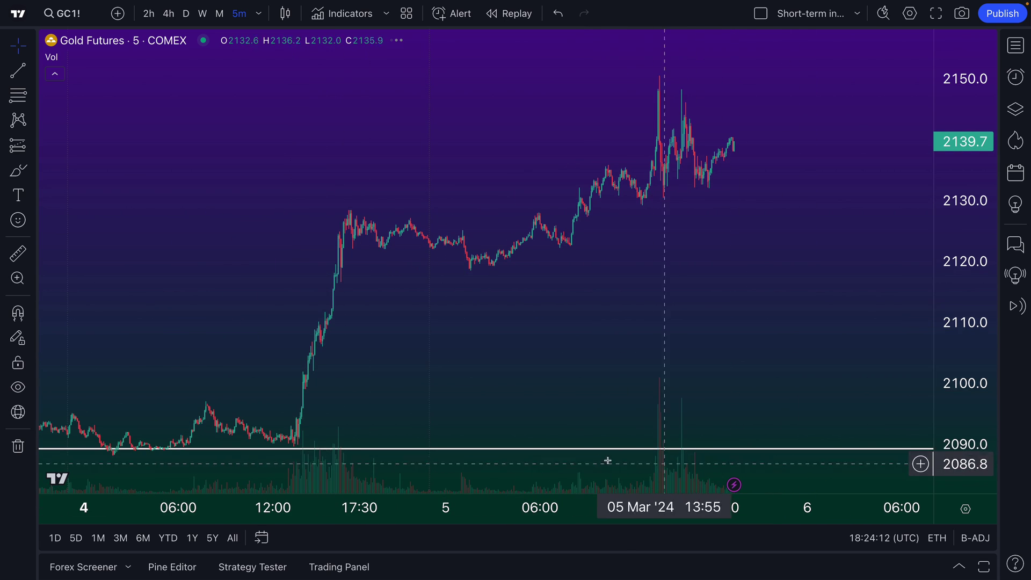
scroll(593, 338, "down", 4)
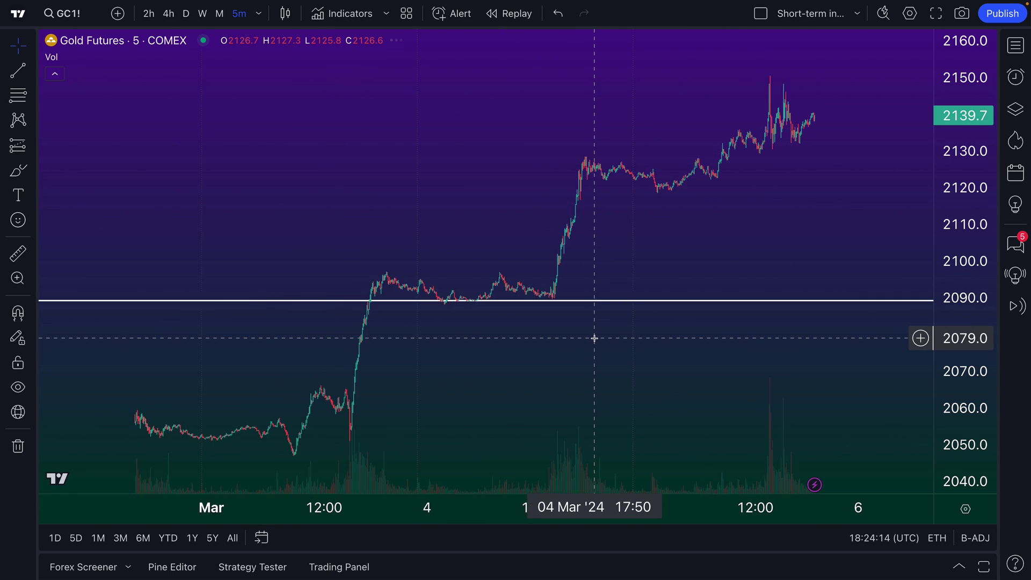
left_click_drag(628, 333, 506, 336)
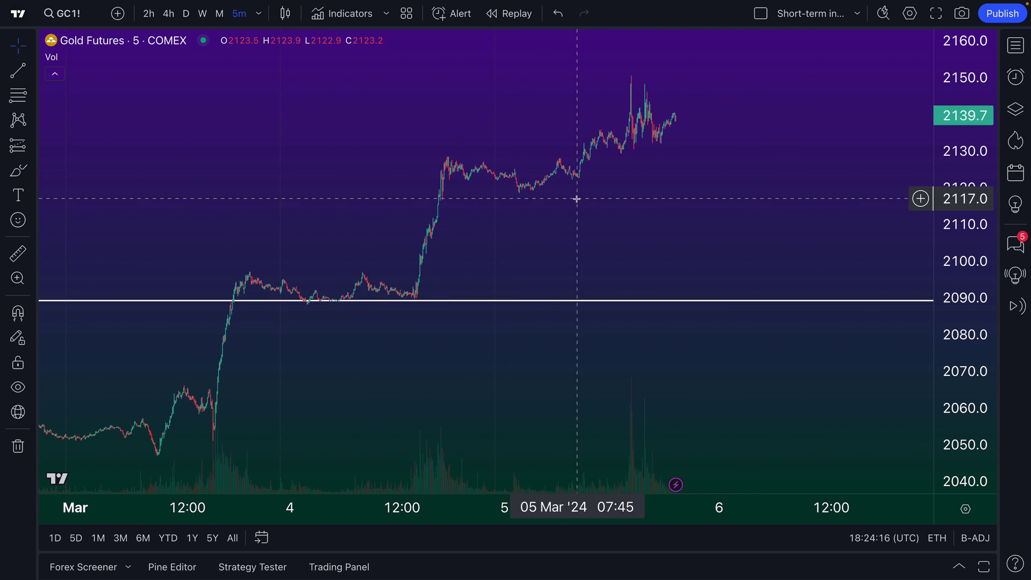
scroll(577, 198, "right", 1)
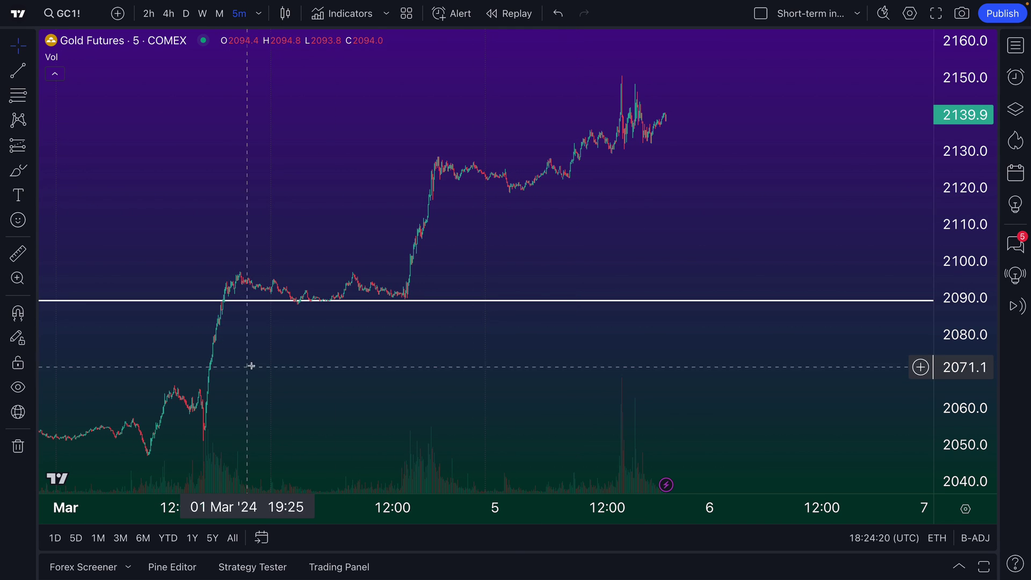
scroll(252, 365, "down", 1)
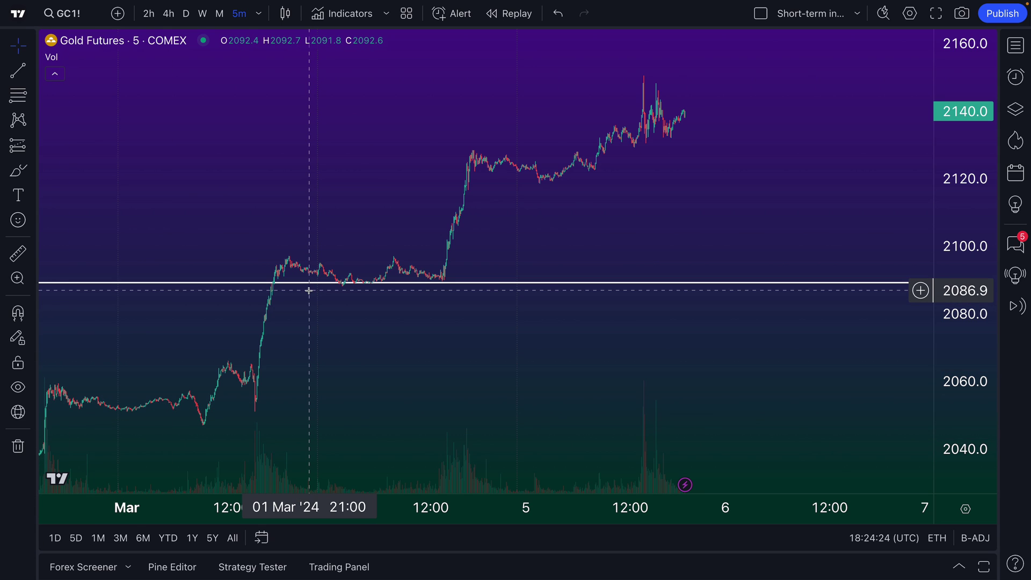
Step: Examine the choice between syncing new drawings in the layout and syncing them globally
left_click(18, 412)
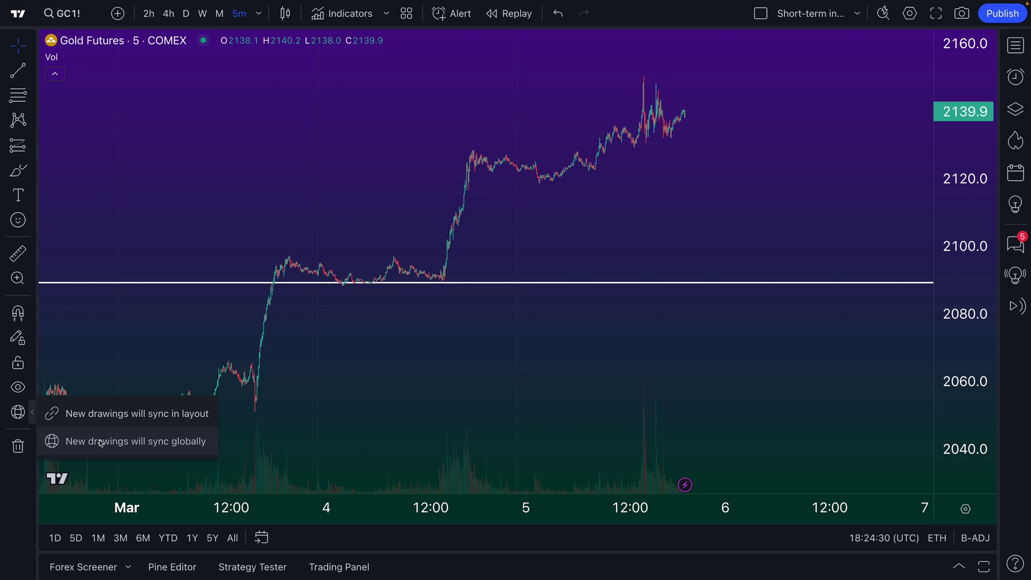
left_click(405, 381)
scroll(407, 382, "left", 5)
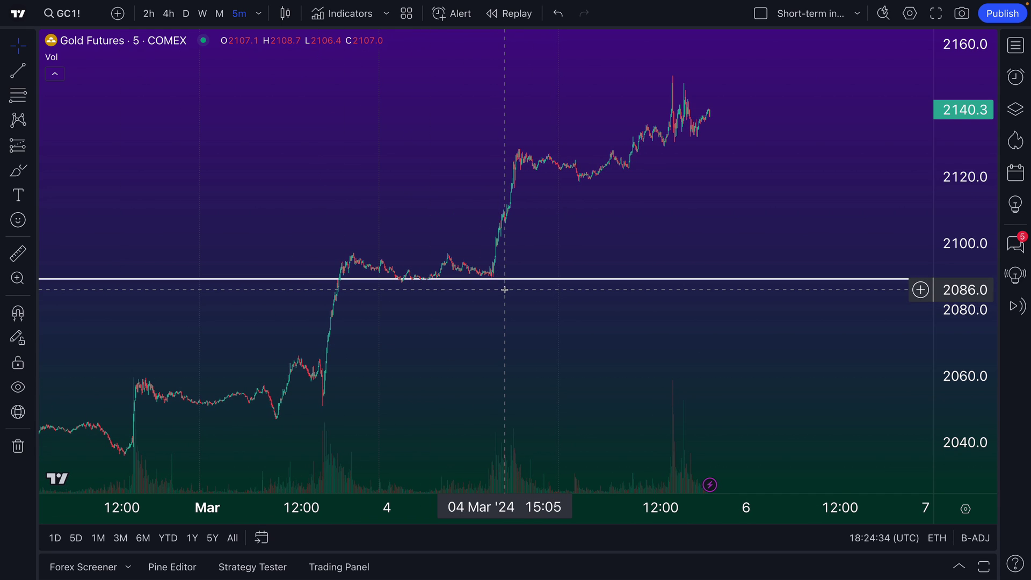
scroll(503, 290, "down", 1)
left_click_drag(691, 184, 571, 188)
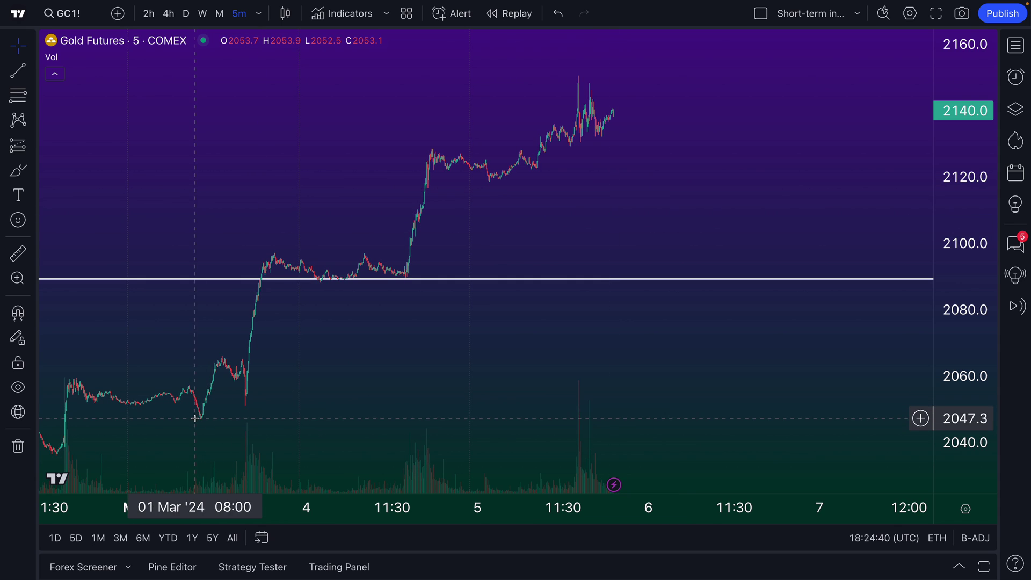
left_click(33, 413)
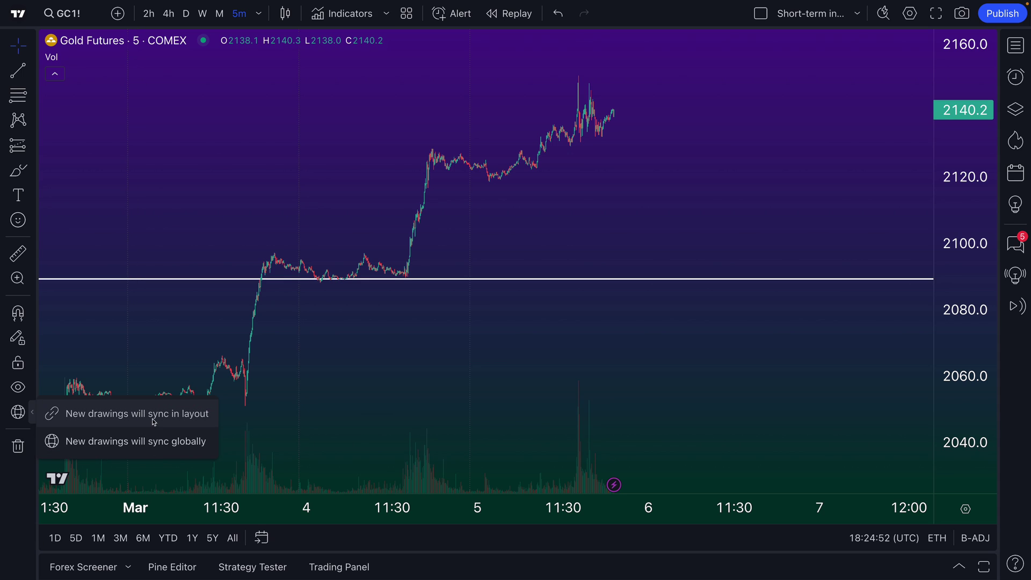
left_click(478, 344)
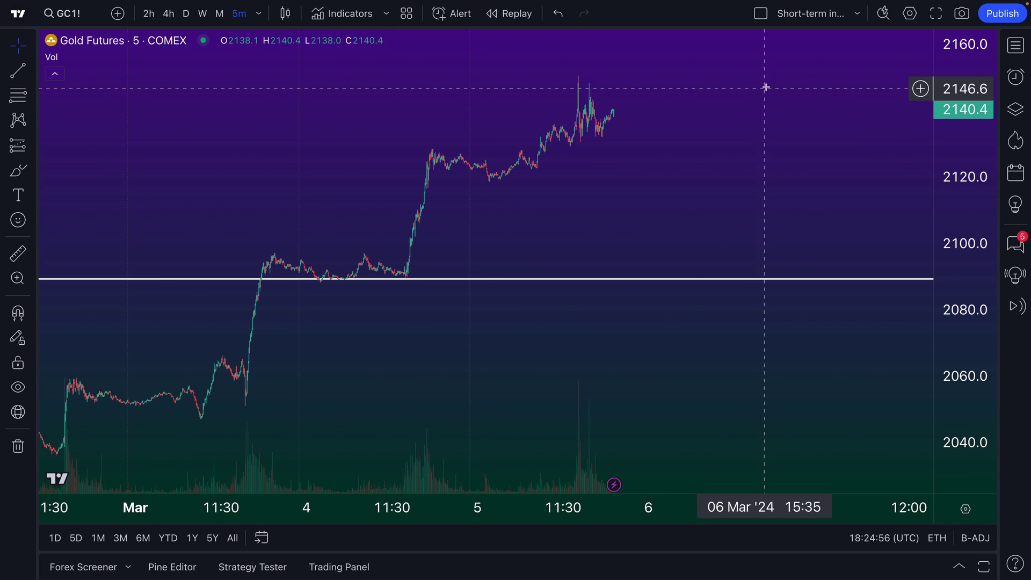
Step: Reopen the Long-term investing layout and delete the trend line beside the latest monthly candles
left_click(857, 14)
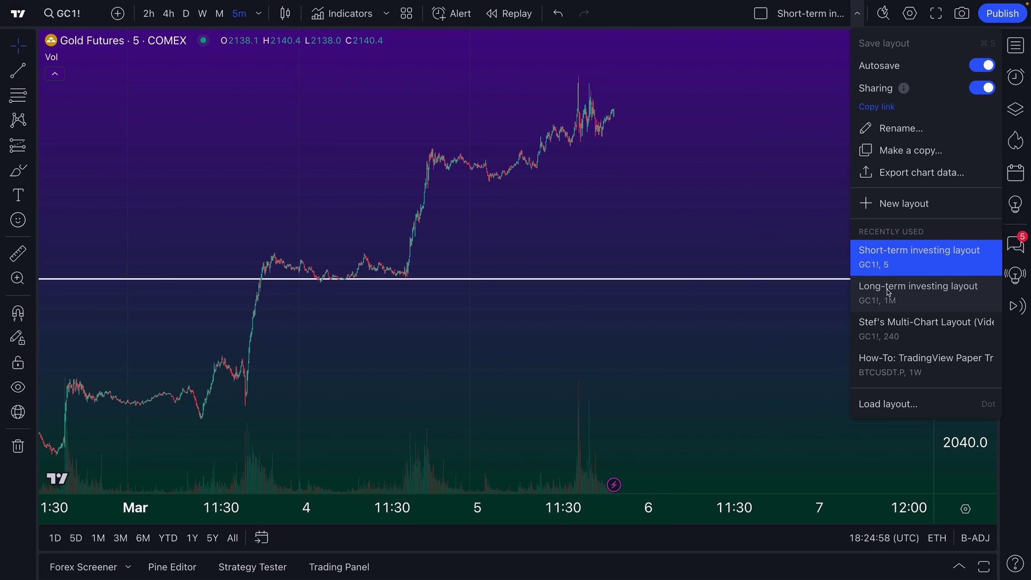
left_click(886, 287)
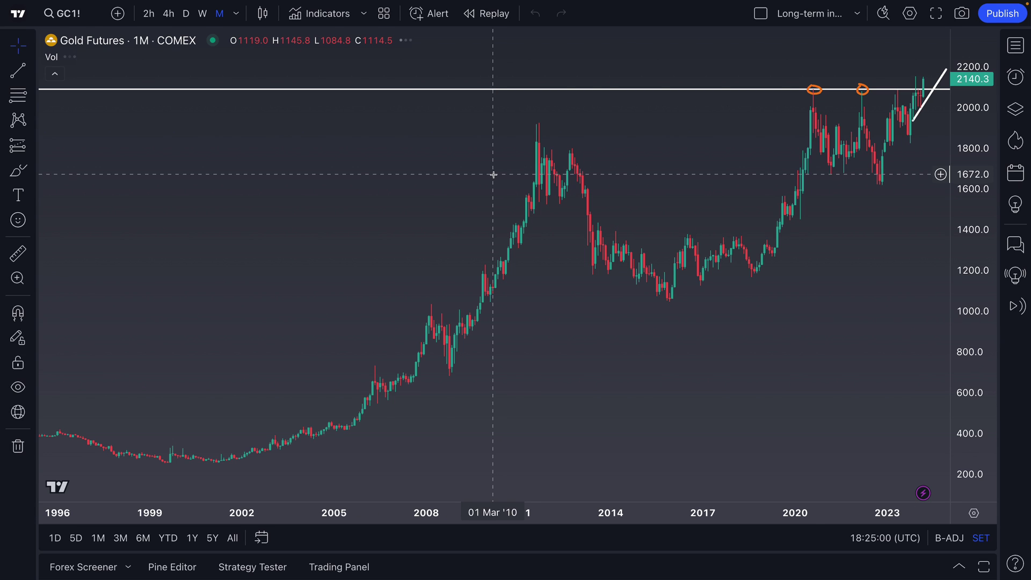
left_click(751, 107)
key("Delete")
Step: Split the Long-term investing layout into a two-by-two grid of four charts
left_click(760, 15)
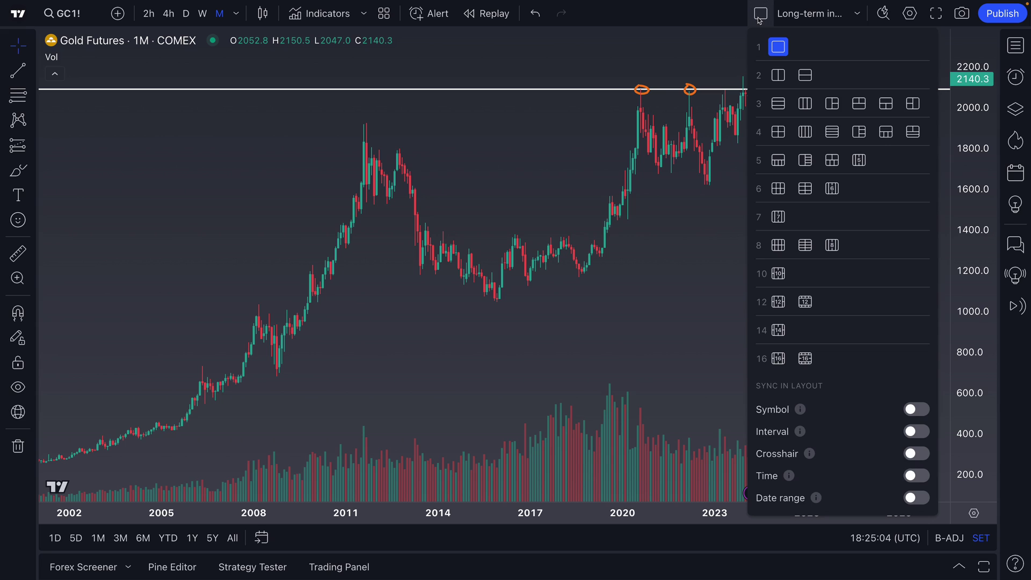
left_click(779, 133)
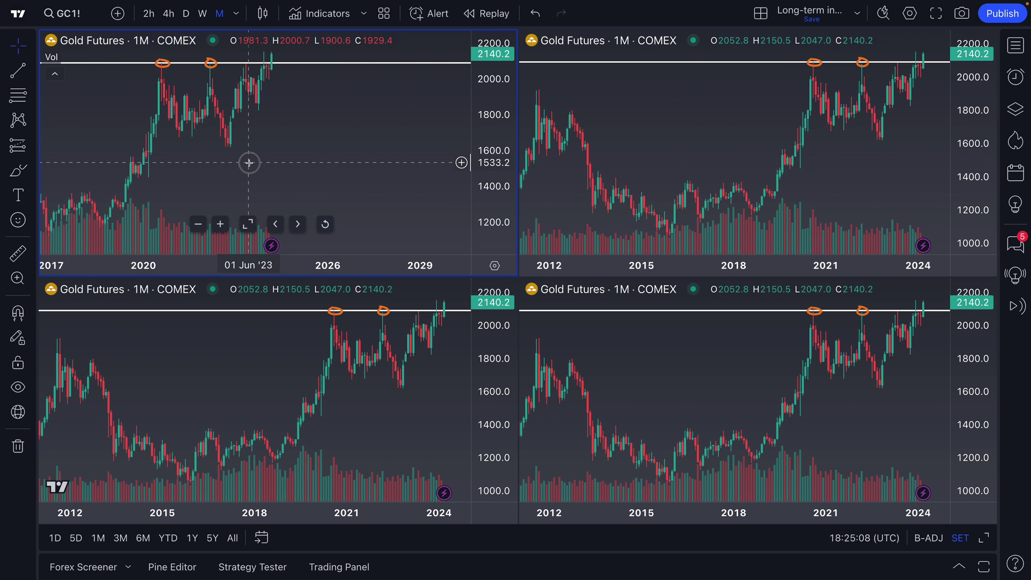
Step: Set the upper-right gold futures chart to a 1-week interval and the lower-left chart to 3 months
left_click(603, 115)
left_click(202, 14)
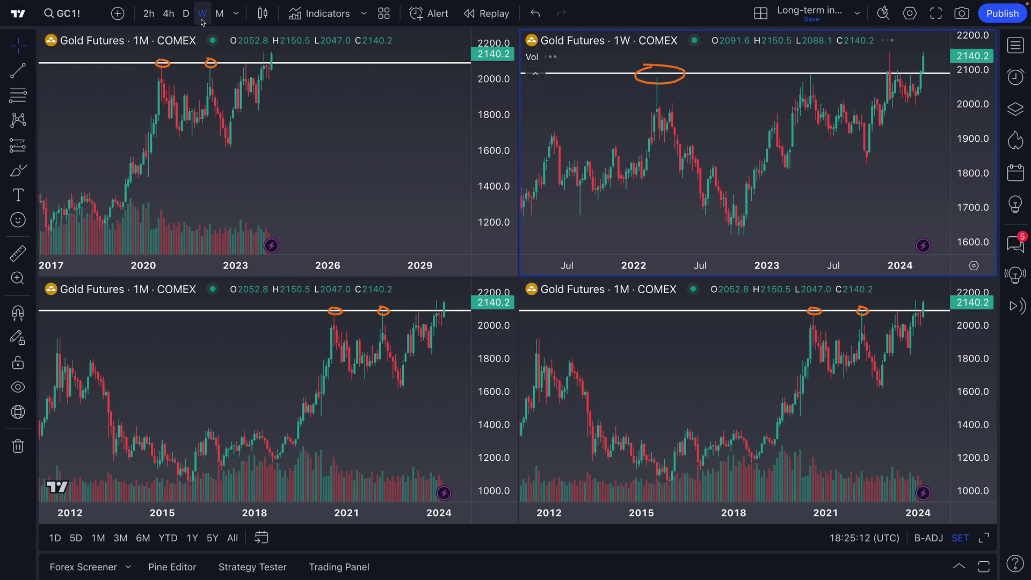
left_click(221, 356)
left_click(236, 14)
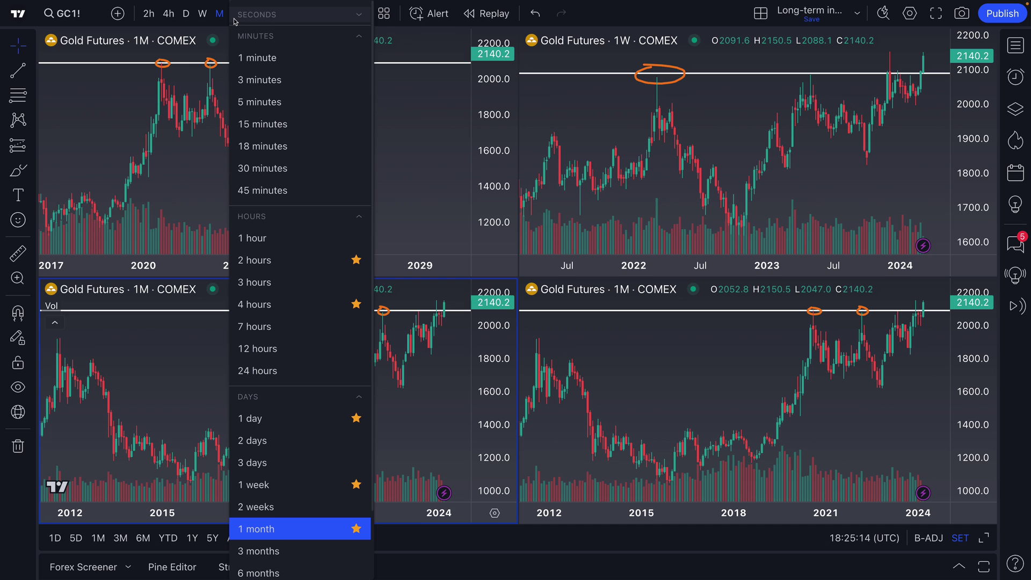
scroll(283, 467, "down", 2)
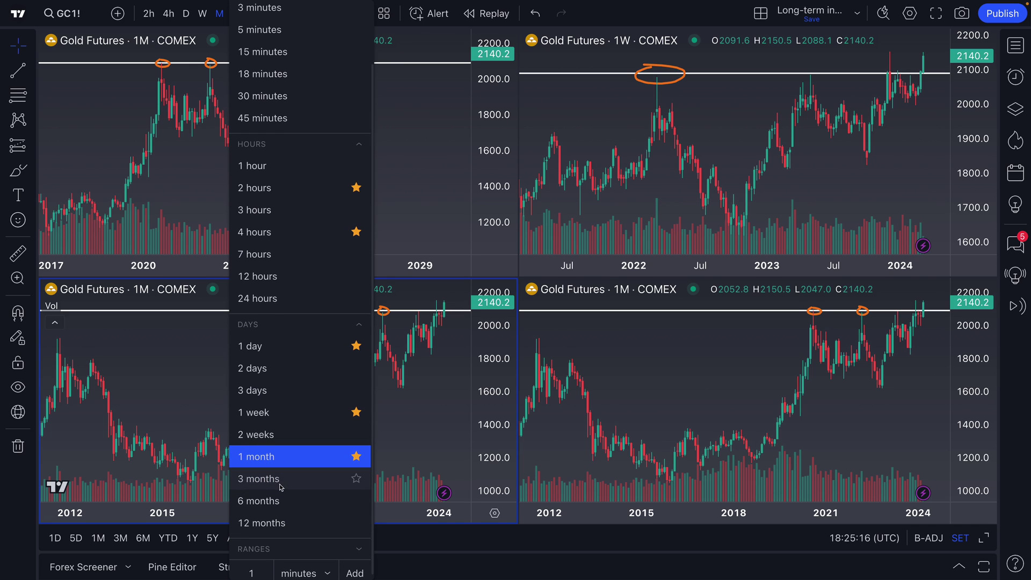
left_click(279, 482)
Step: Set the lower-right gold futures chart to a 12-month interval, finishing with the upper-left monthly chart active
left_click(553, 372)
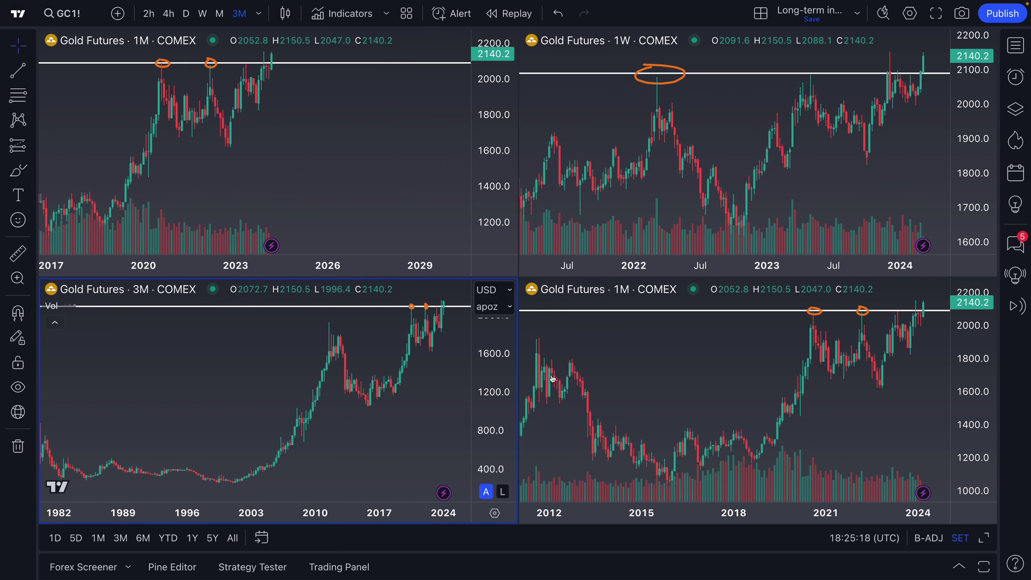
left_click(258, 14)
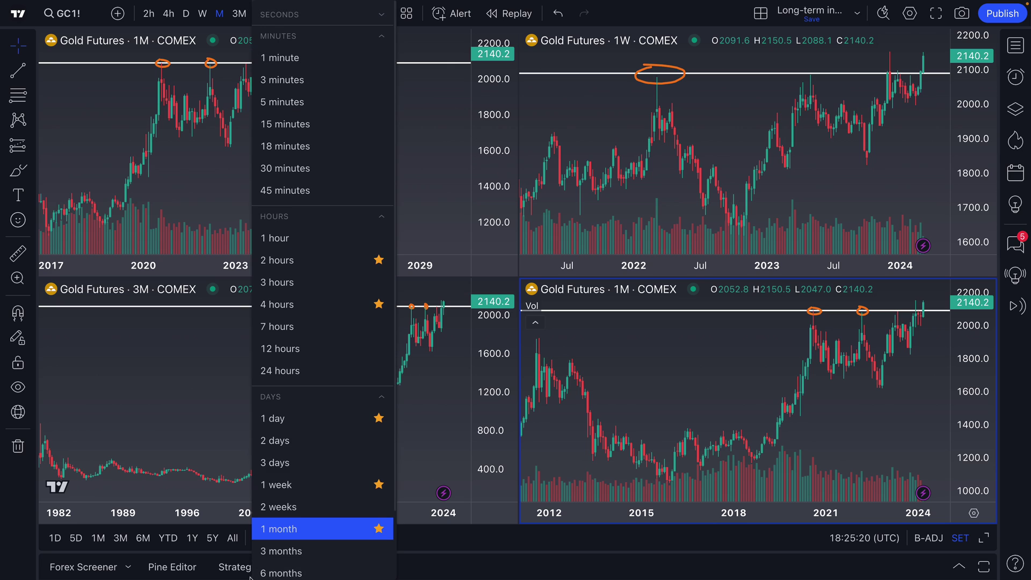
scroll(301, 553, "down", 2)
left_click(280, 515)
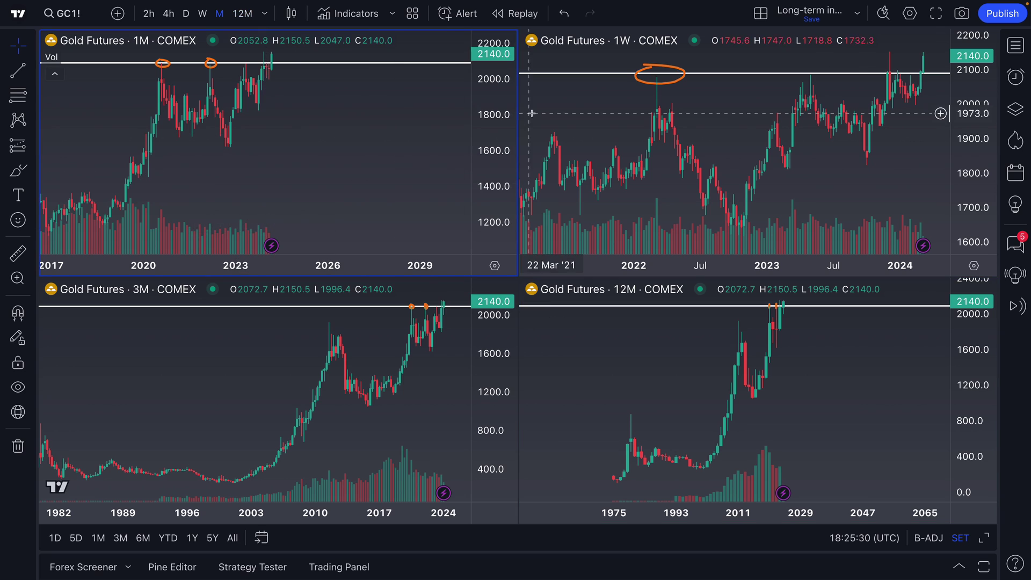
left_click(285, 363)
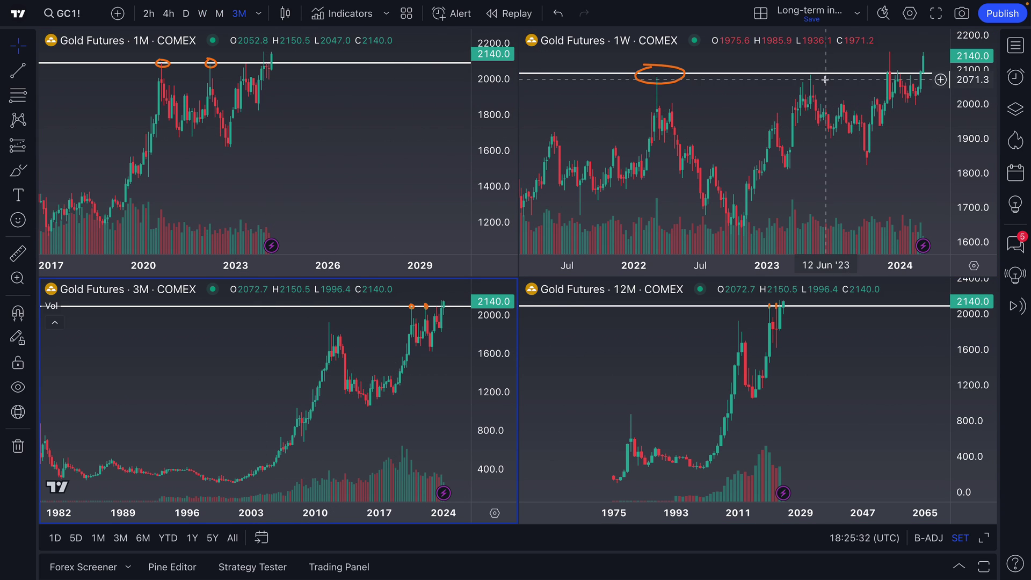
left_click(420, 210)
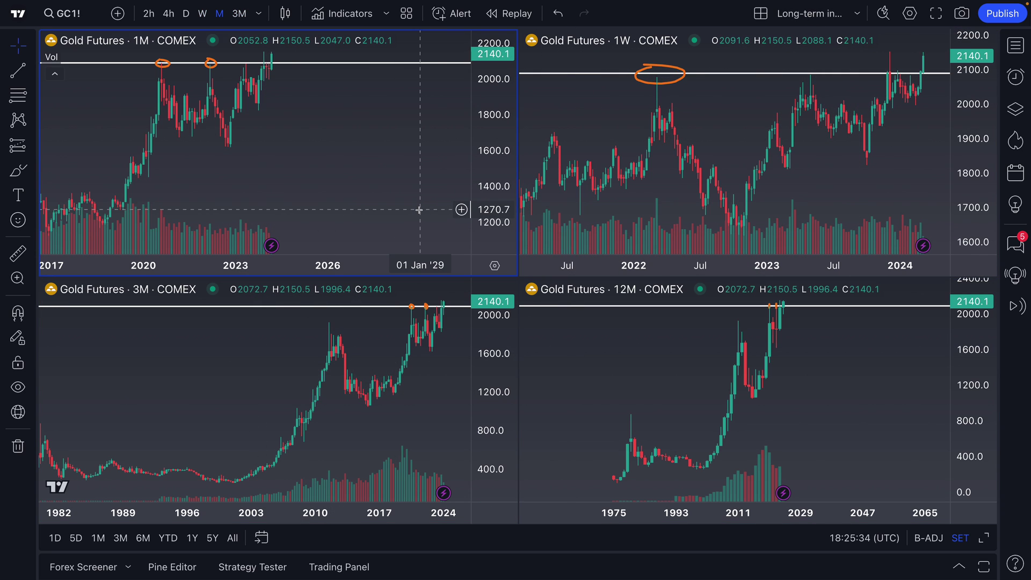
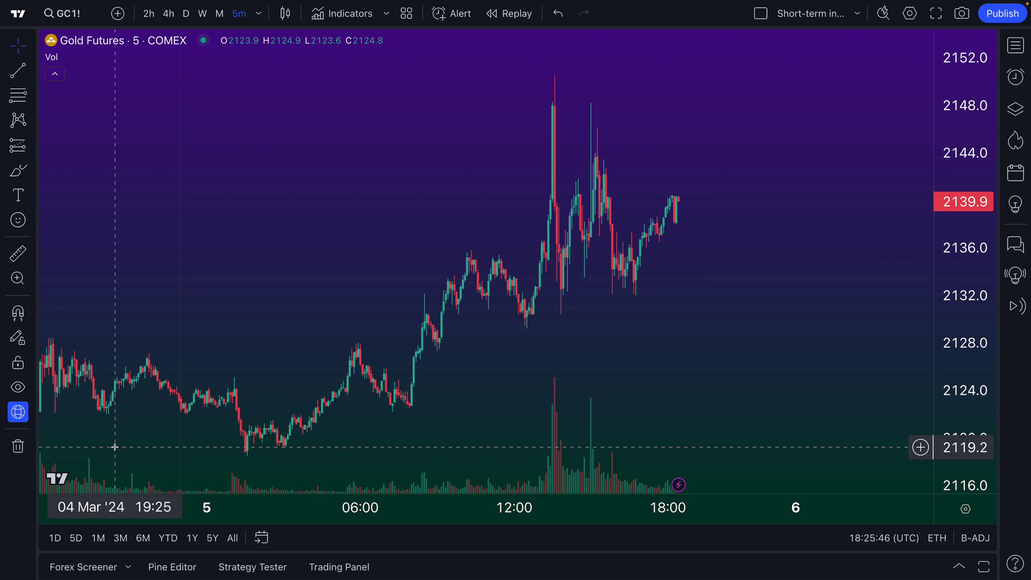
Step: Add a second white horizontal line to the 5-minute gold chart at about 2118.6, just under the early 5 March lows
scroll(362, 254, "up", 1)
scroll(362, 253, "down", 1)
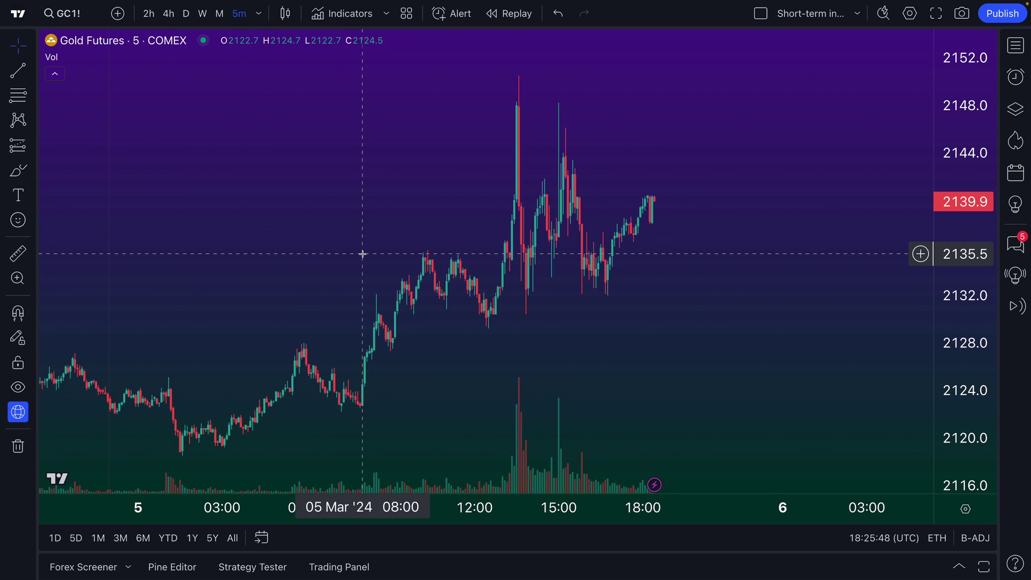
scroll(437, 213, "up", 2)
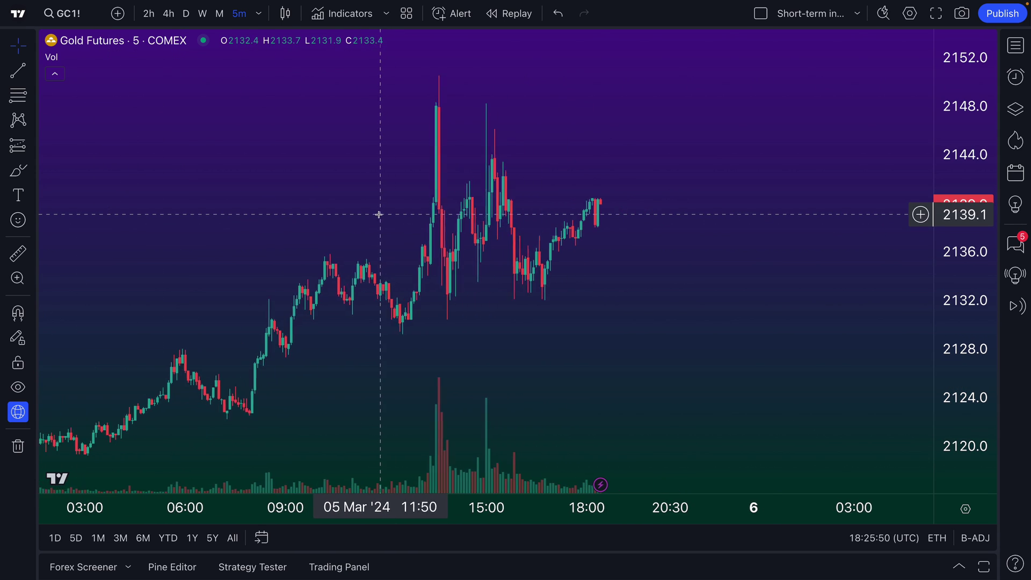
scroll(375, 216, "down", 1)
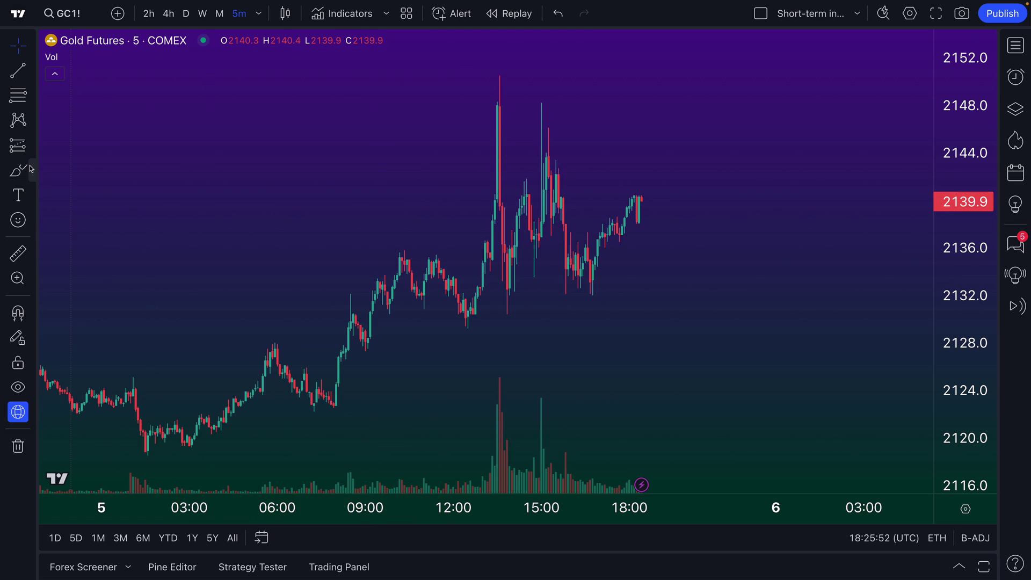
scroll(202, 218, "down", 2)
scroll(206, 220, "down", 1)
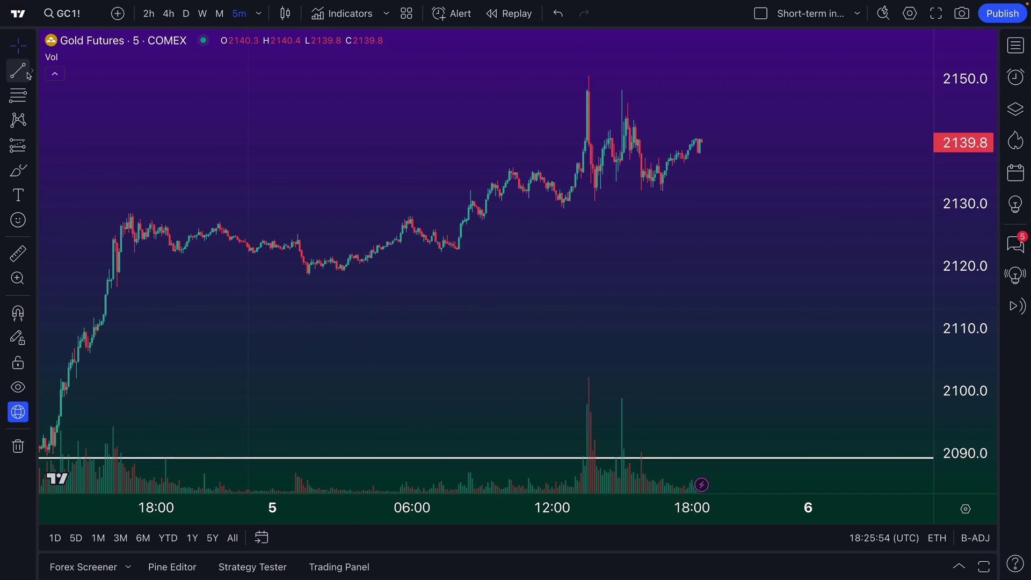
scroll(370, 292, "down", 1)
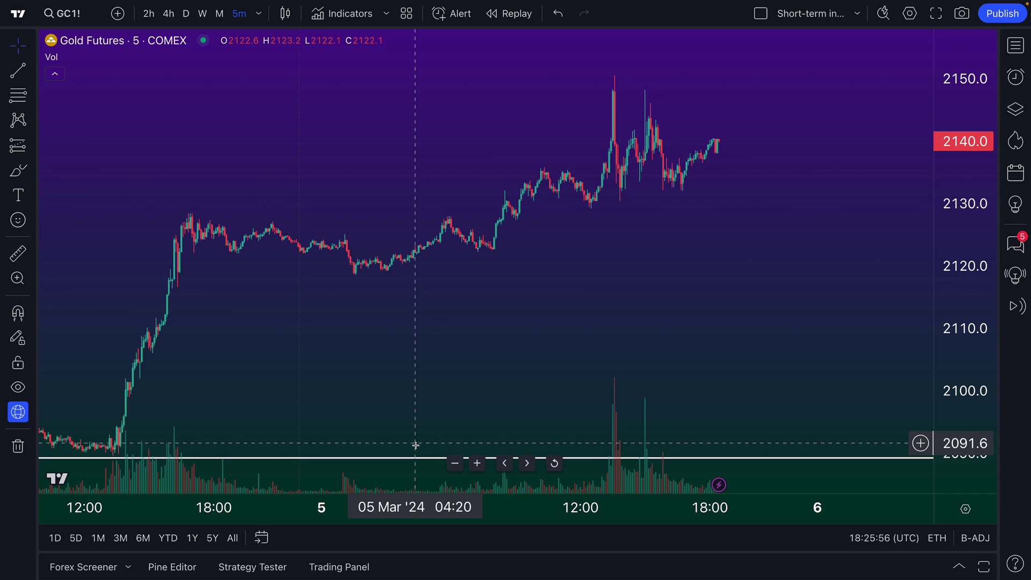
left_click_drag(408, 432, 430, 269)
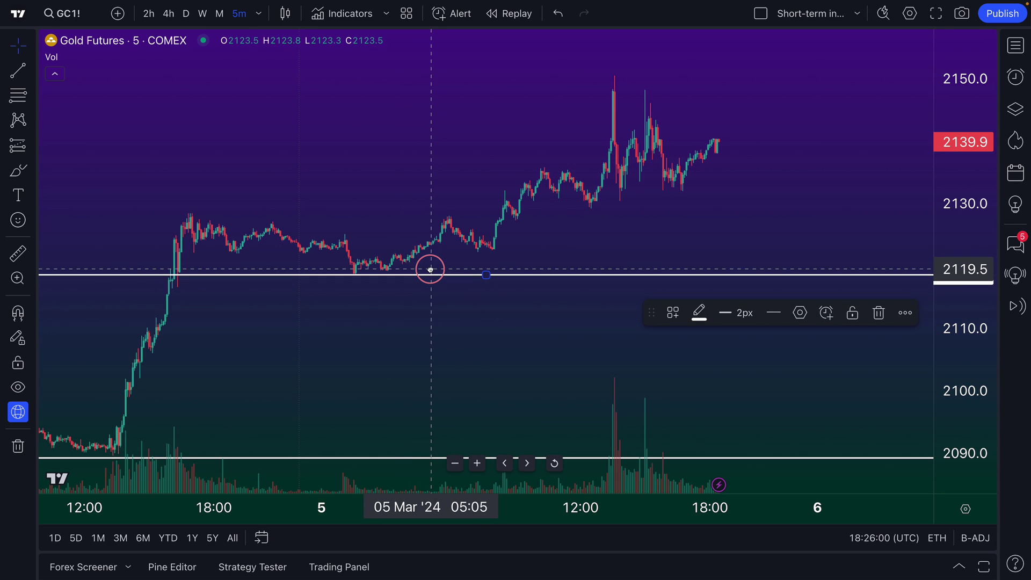
Step: Restyle the new horizontal line as a blue dashed line with a 4 px thickness
double_click(431, 275)
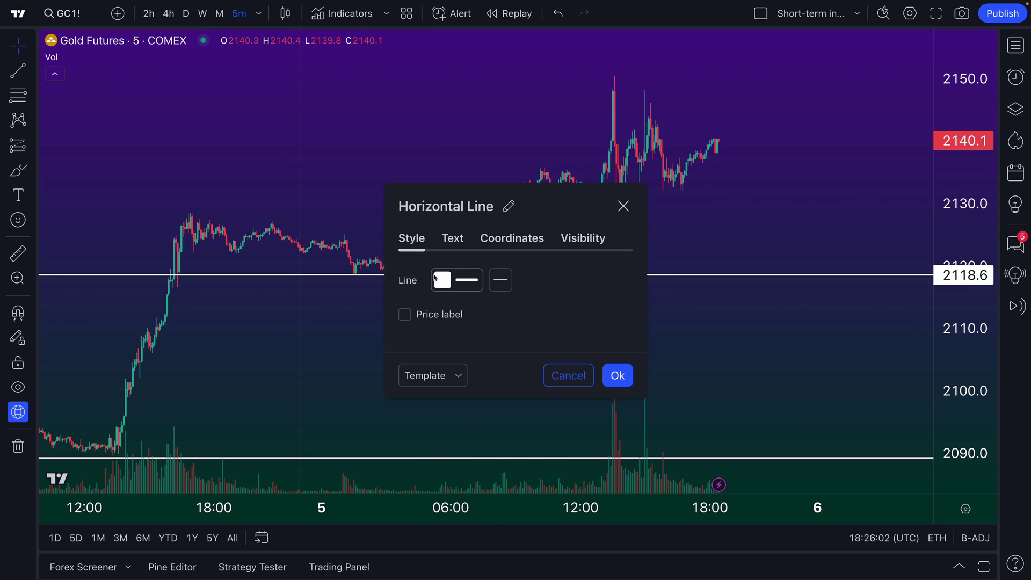
left_click(451, 276)
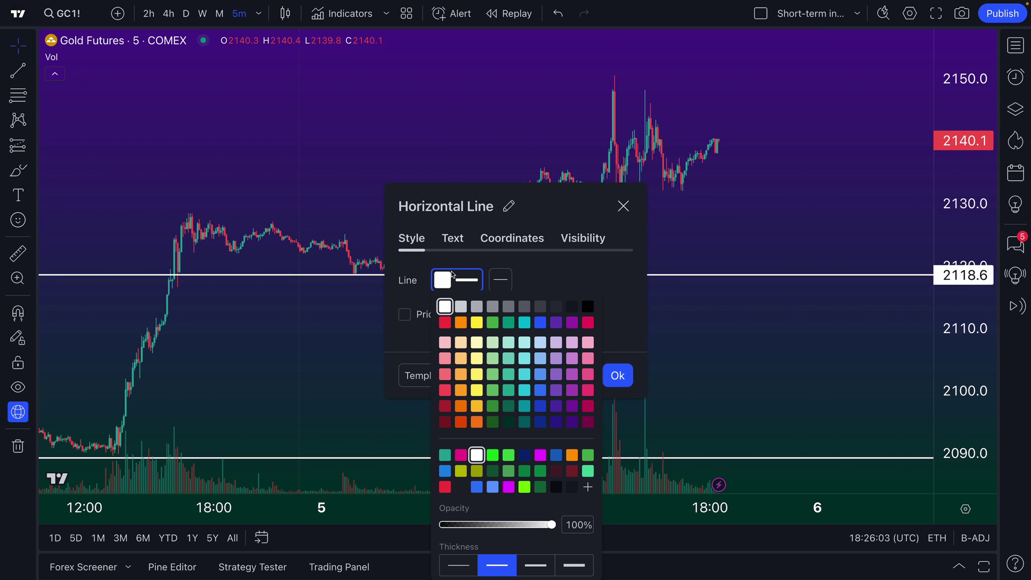
left_click(539, 323)
left_click(576, 562)
left_click(525, 285)
left_click(502, 284)
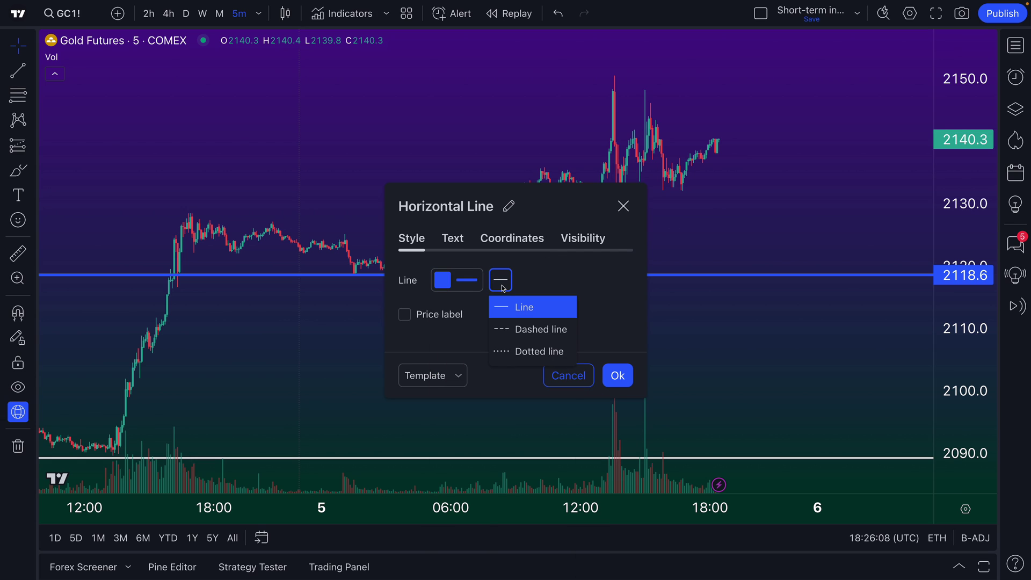
left_click(519, 330)
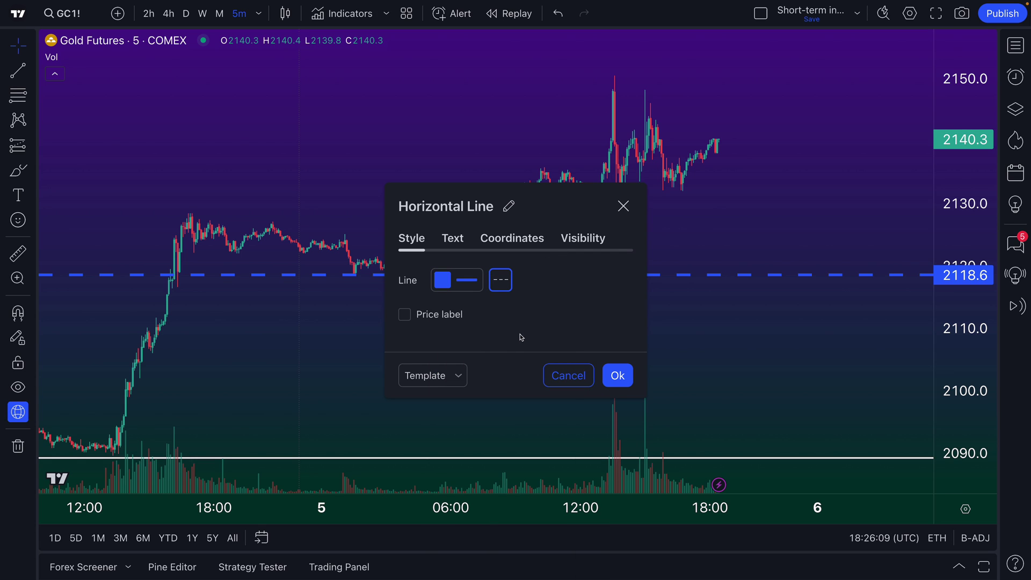
left_click(618, 376)
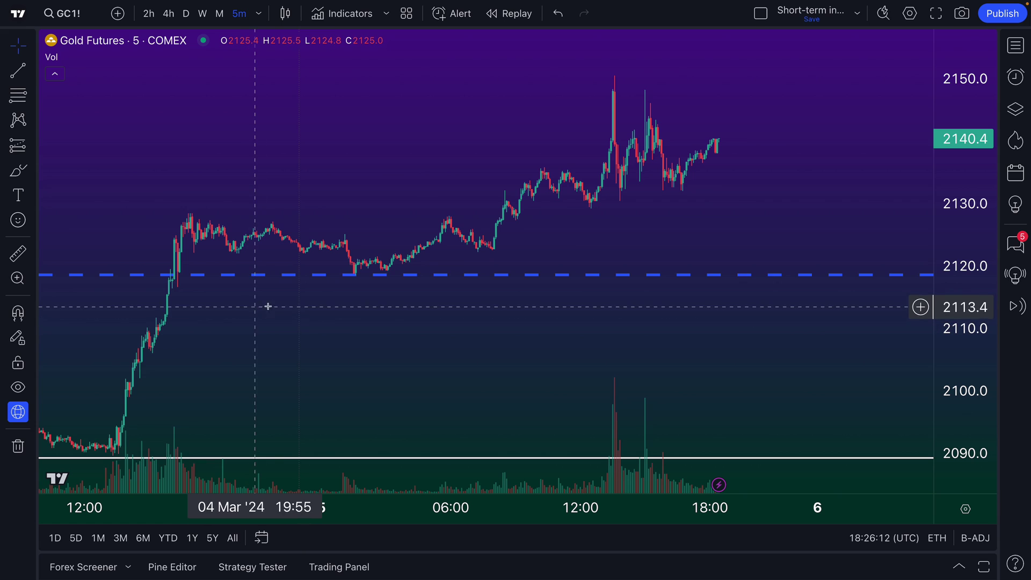
Step: Open the Long-term investing layout with its four gold futures charts
scroll(477, 292, "down", 1)
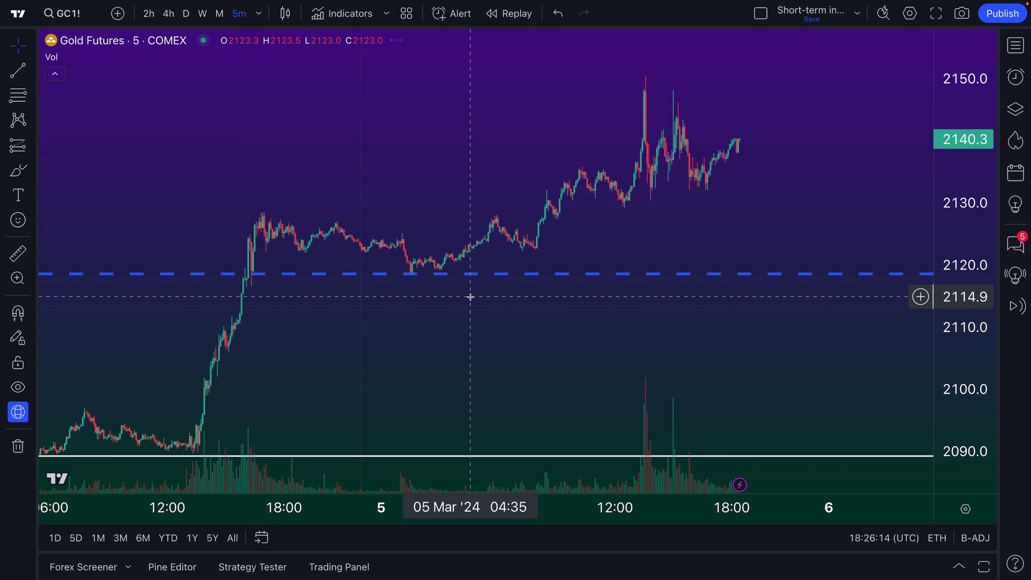
scroll(469, 297, "down", 1)
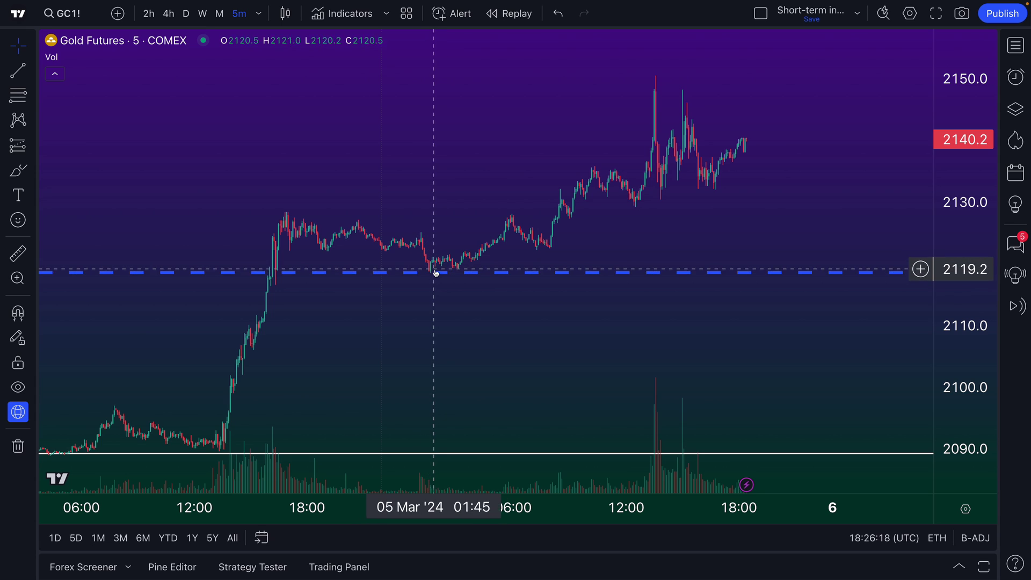
left_click(860, 15)
left_click(857, 20)
left_click(859, 19)
left_click(916, 285)
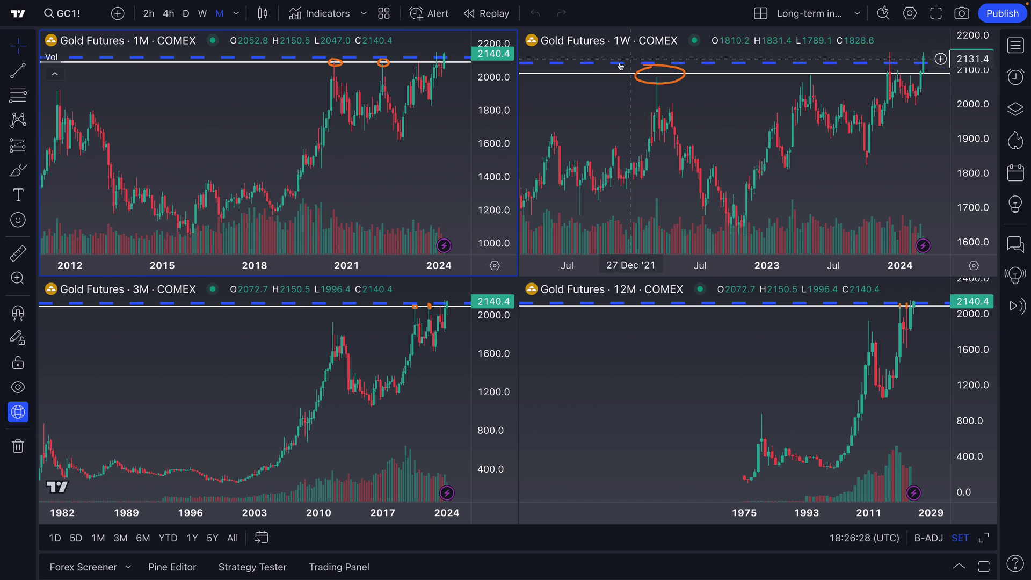
Step: Check the blue dashed line in the weekly, 12-month and monthly charts by selecting it
left_click(592, 63)
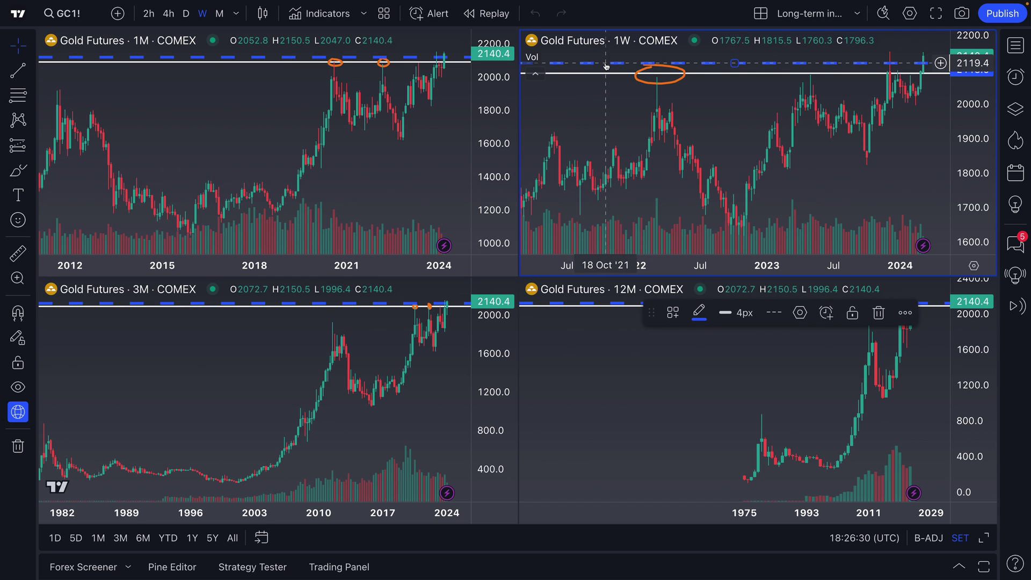
left_click(593, 322)
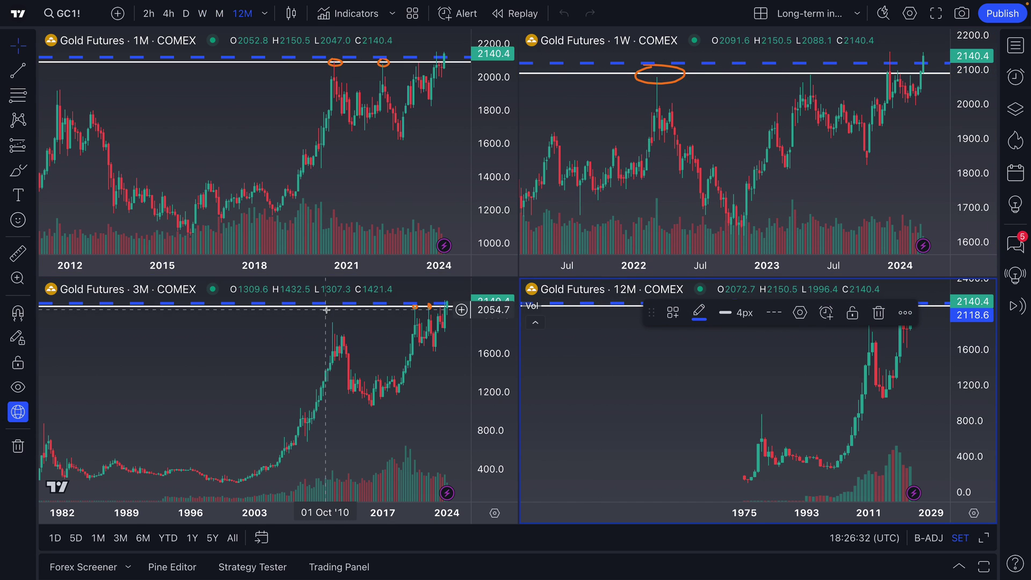
left_click(253, 58)
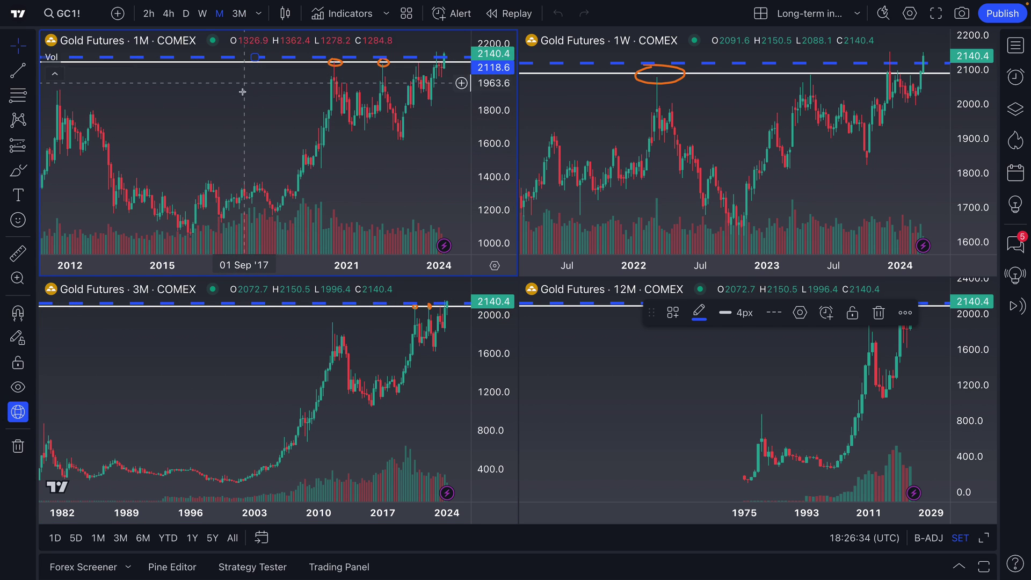
Step: Examine the recent candles around the horizontal lines more closely in the weekly, 12-month, 3-month and monthly charts
left_click(698, 117)
scroll(723, 126, "up", 4)
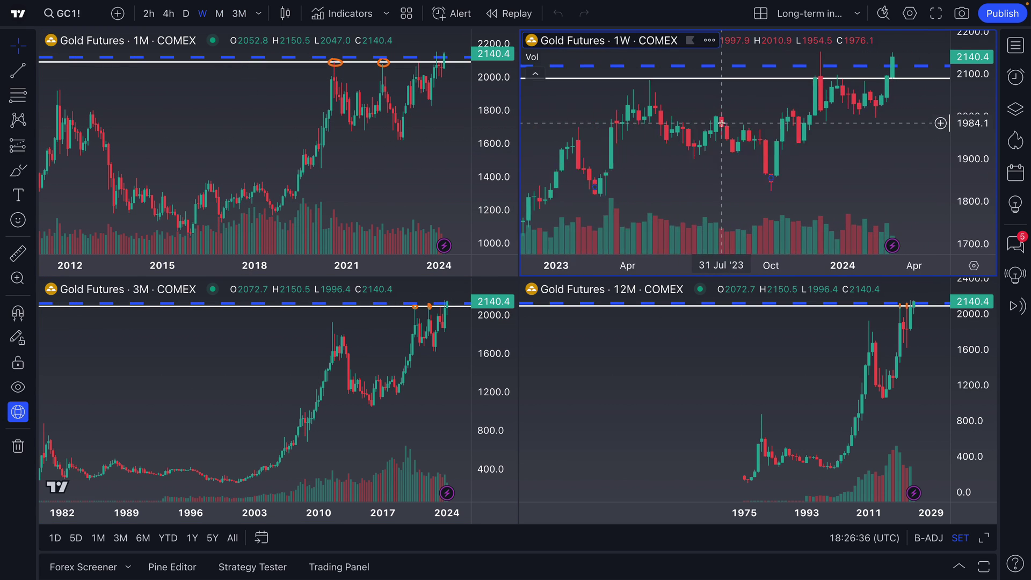
scroll(723, 126, "up", 5)
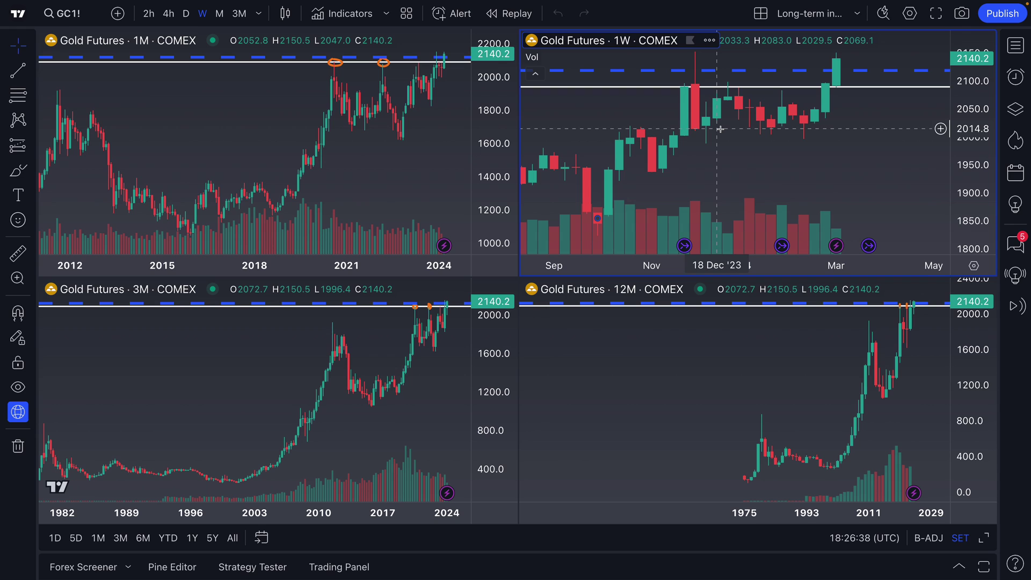
left_click(649, 377)
scroll(652, 377, "up", 2)
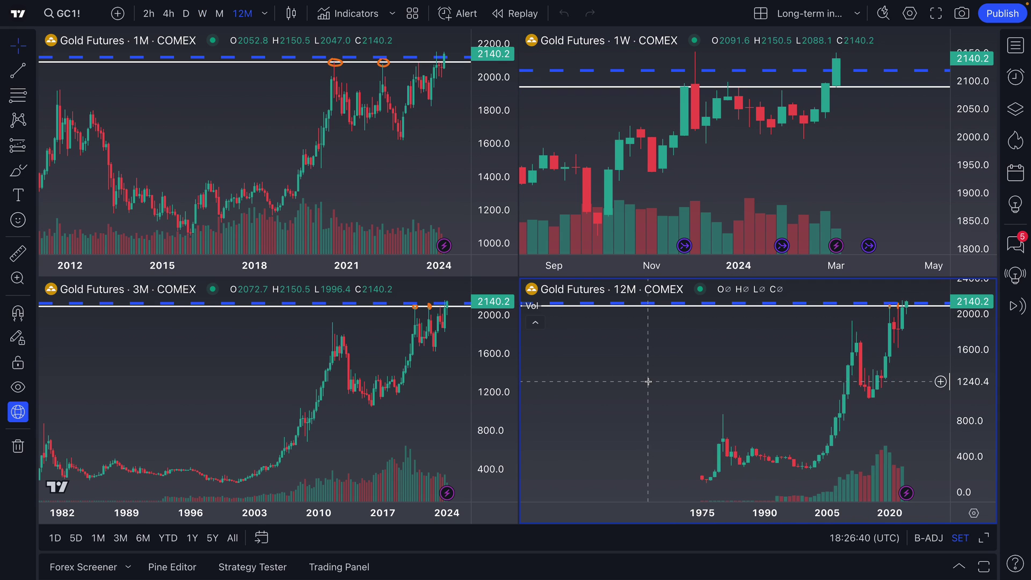
scroll(652, 377, "up", 1)
scroll(652, 377, "up", 2)
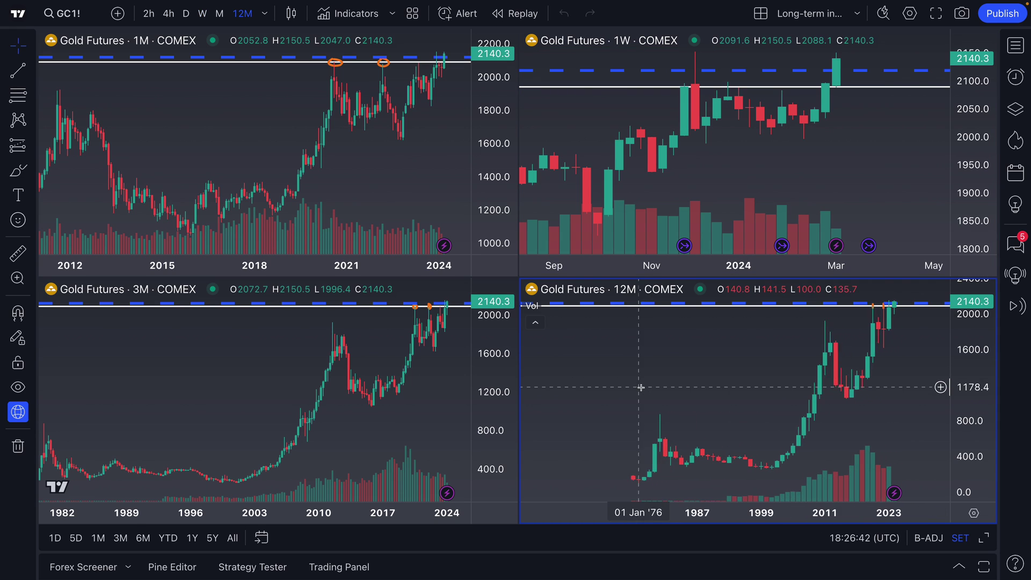
scroll(635, 383, "up", 3)
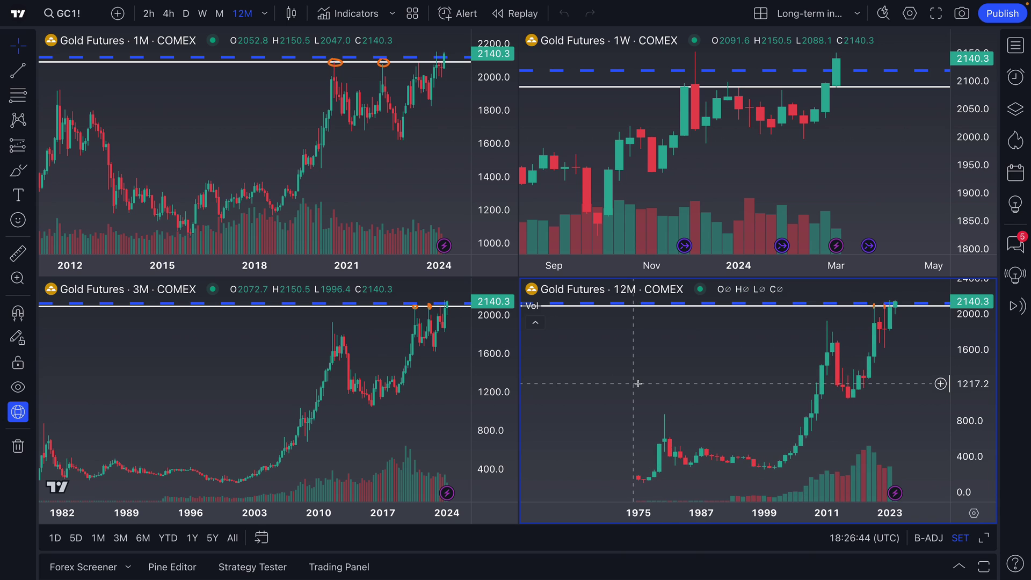
scroll(625, 377, "down", 1)
left_click(720, 178)
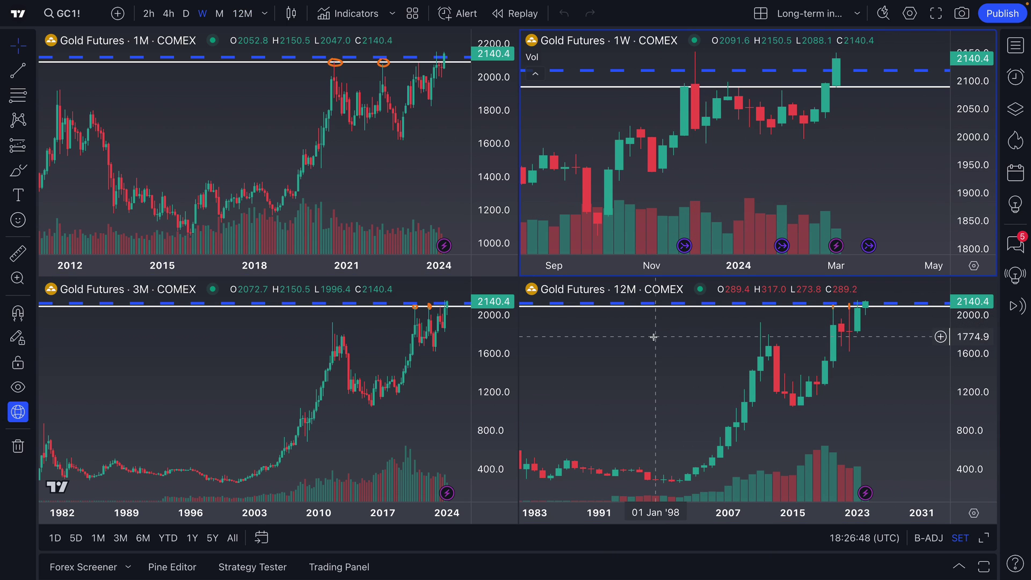
left_click(273, 345)
scroll(274, 346, "up", 2)
left_click(375, 167)
scroll(287, 166, "up", 5)
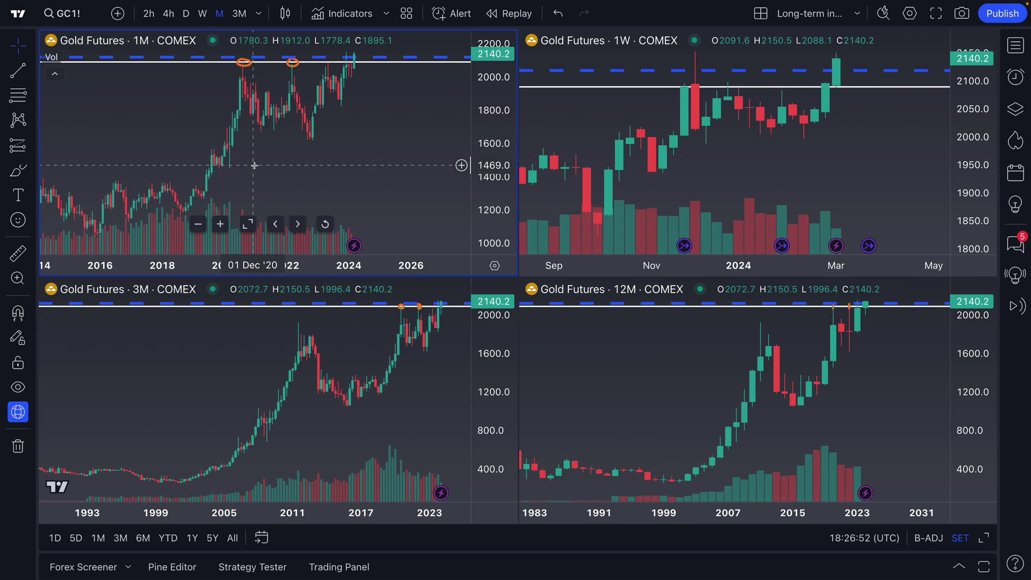
scroll(249, 166, "up", 1)
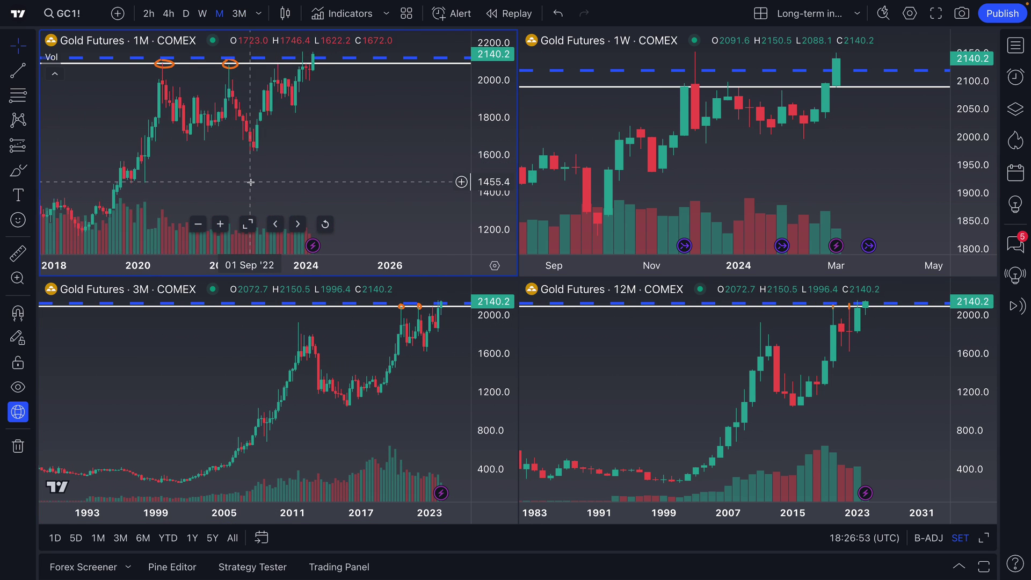
Step: Draw a trend line on the monthly gold chart from below the November 2022 low up to August 2024
left_click(33, 71)
left_click(75, 76)
left_click(255, 154)
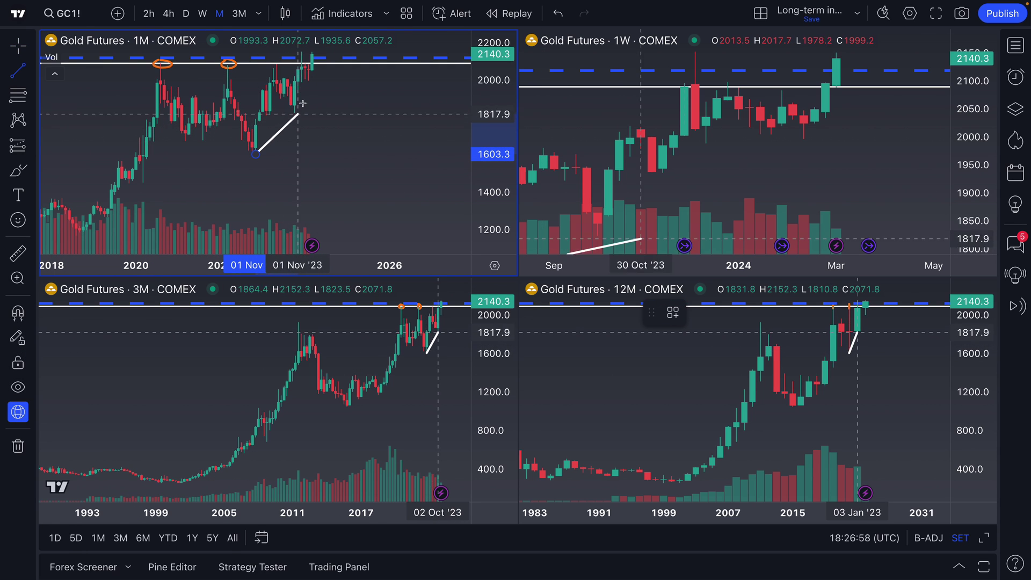
left_click(329, 57)
left_click(333, 129)
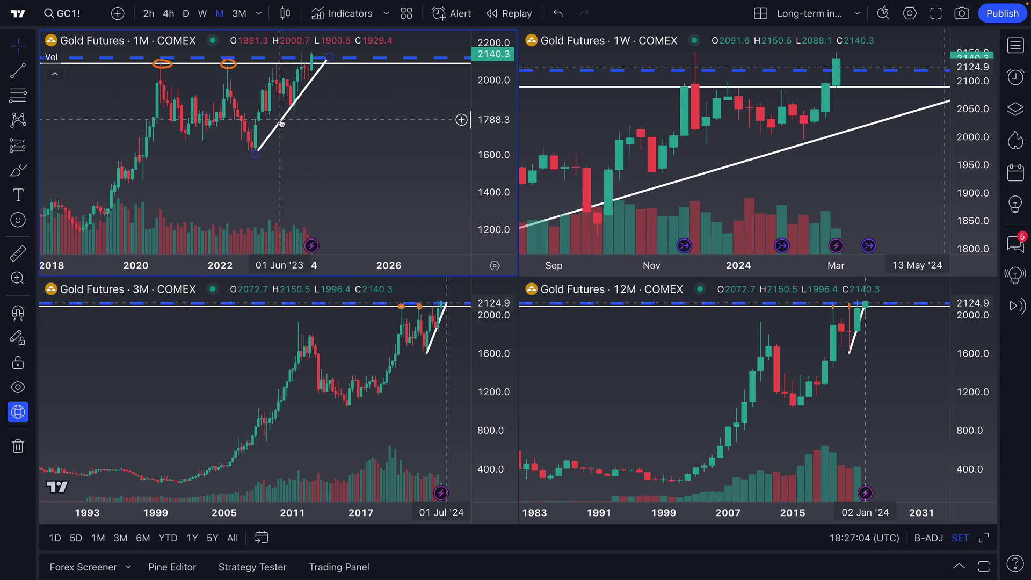
Step: Check the new trend line in the weekly, 12-month and 3-month gold charts
left_click(793, 149)
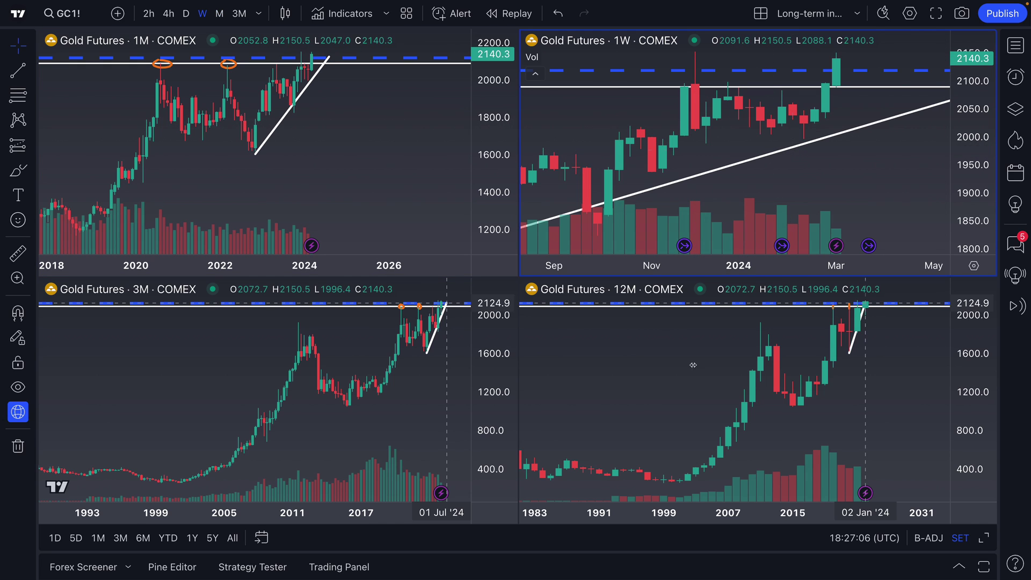
left_click(623, 408)
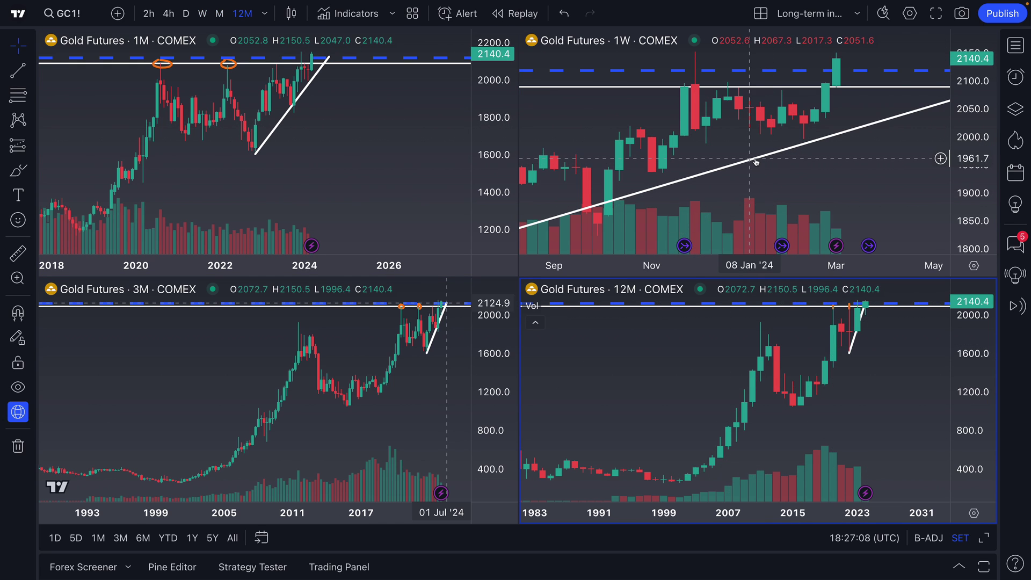
left_click(315, 443)
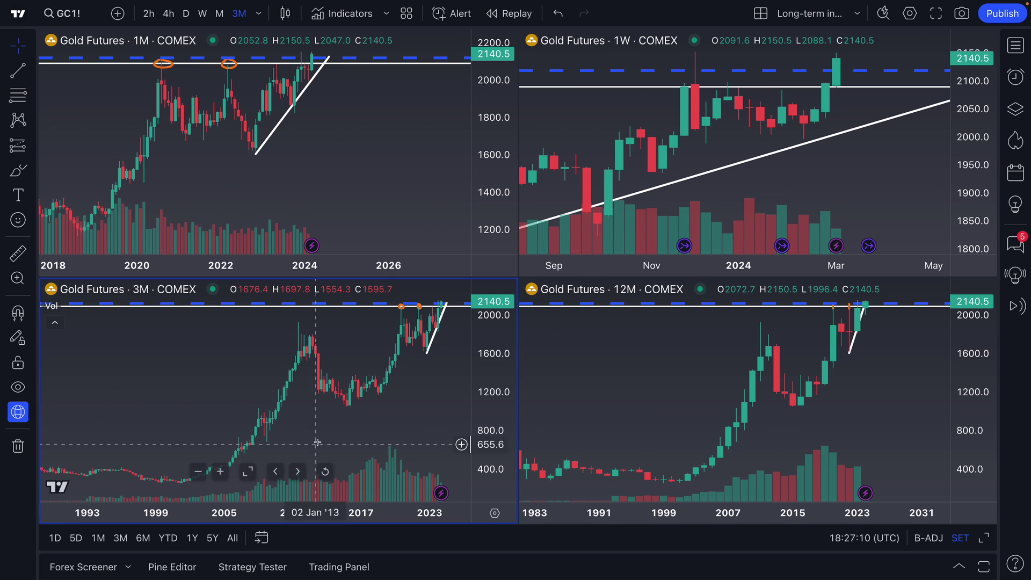
scroll(315, 443, "up", 5)
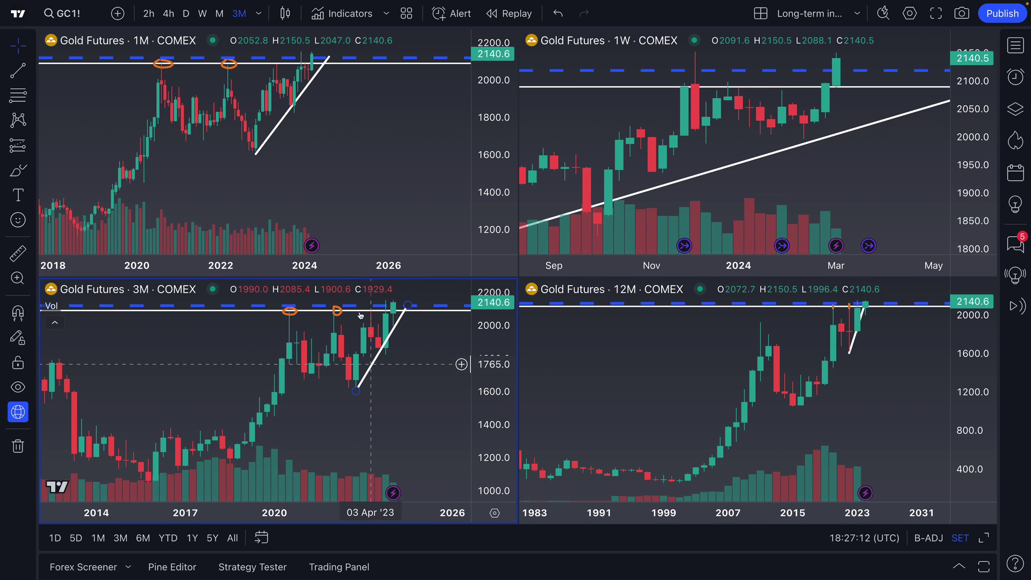
Step: Recolor the trend line red in the monthly gold chart
double_click(277, 124)
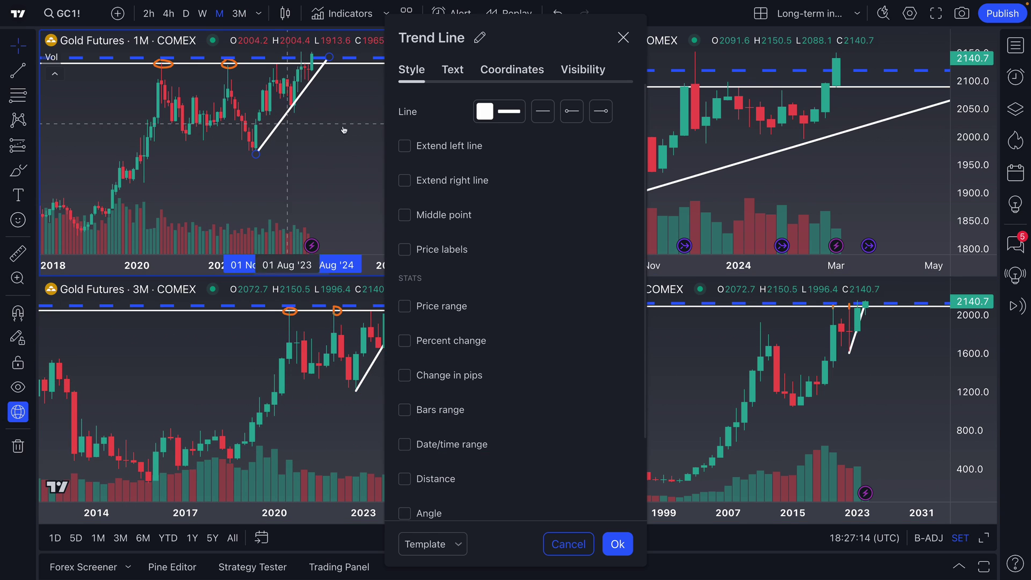
left_click(511, 112)
left_click(487, 156)
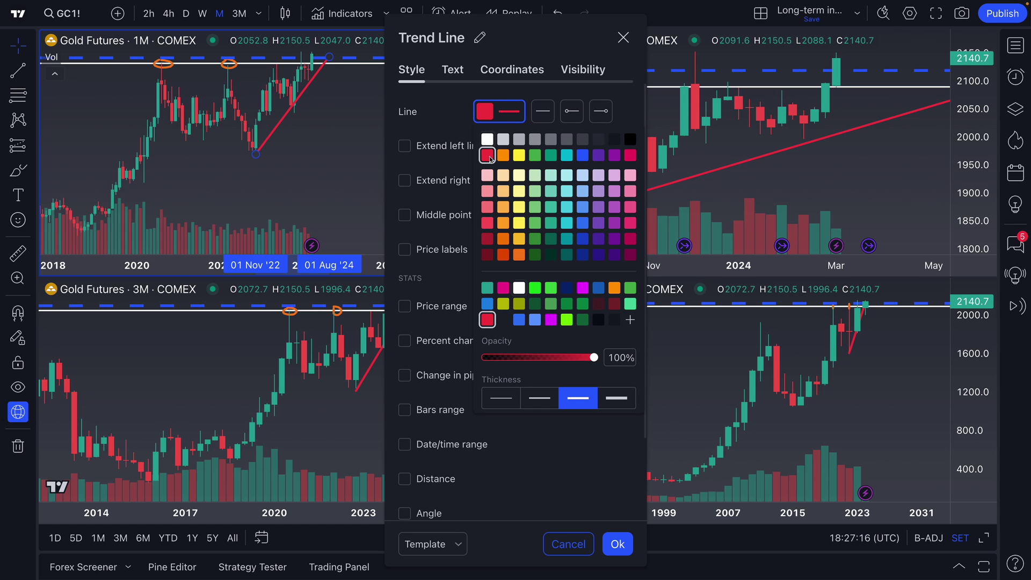
left_click(622, 42)
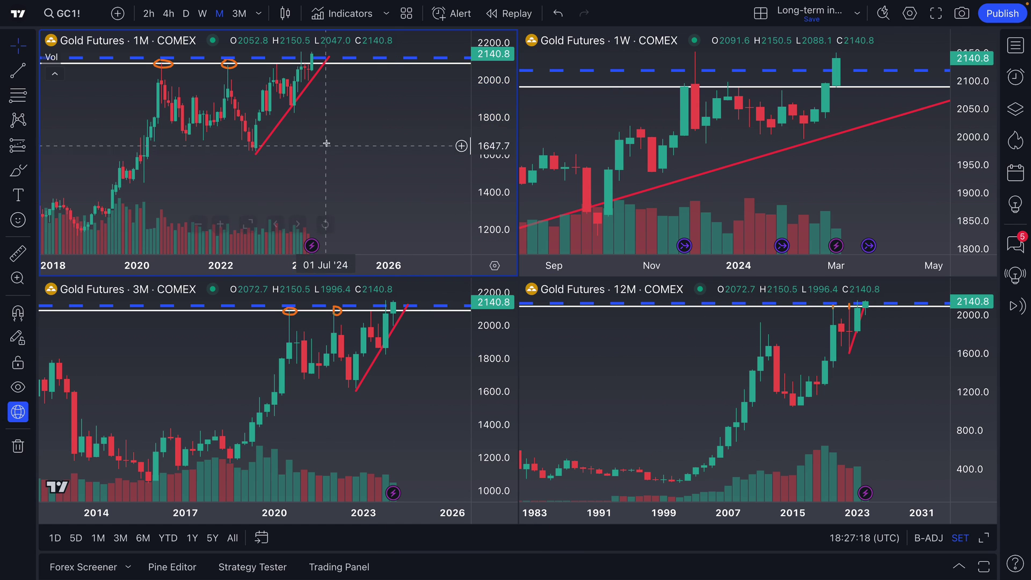
left_click(386, 408)
left_click(859, 18)
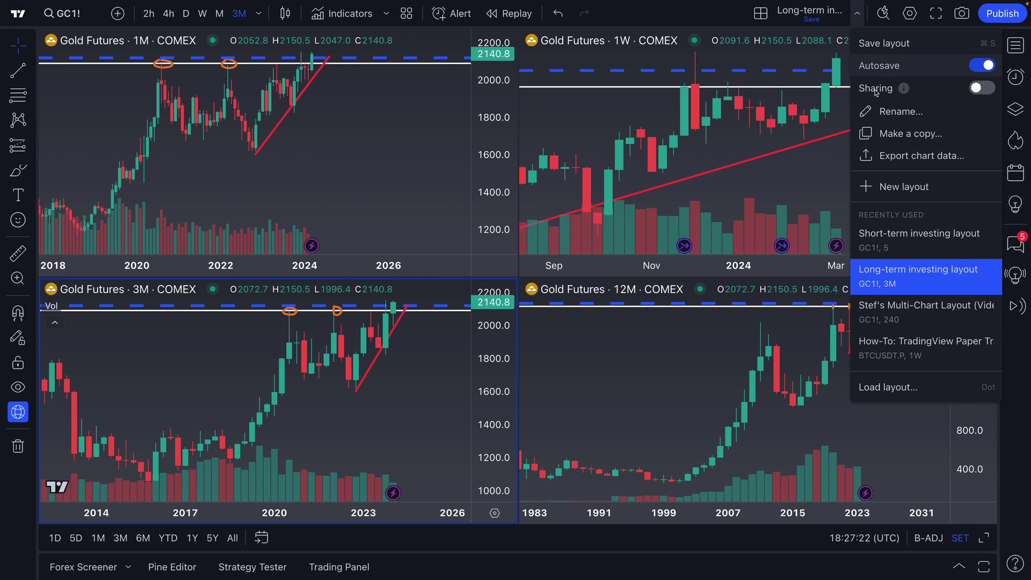
left_click(902, 239)
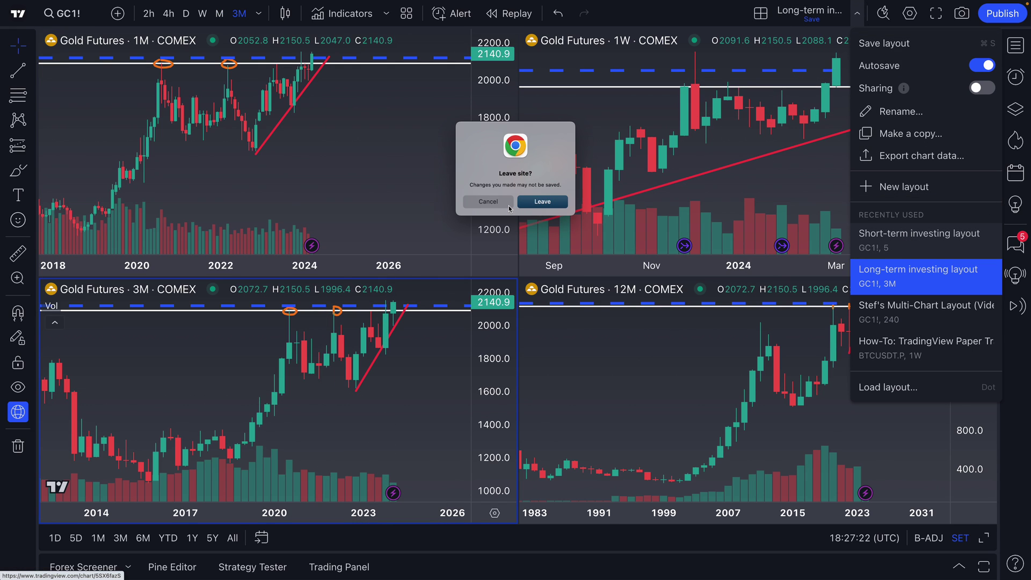
left_click(511, 206)
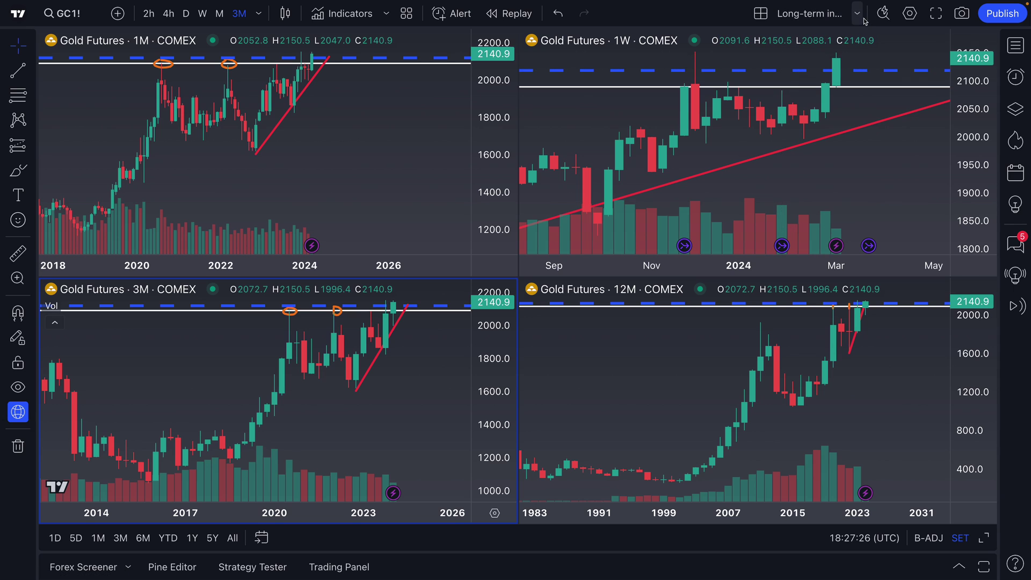
Step: Open the Short-term investing layout and bring the red trend line into view on the 5-minute gold chart
left_click(858, 14)
left_click(907, 271)
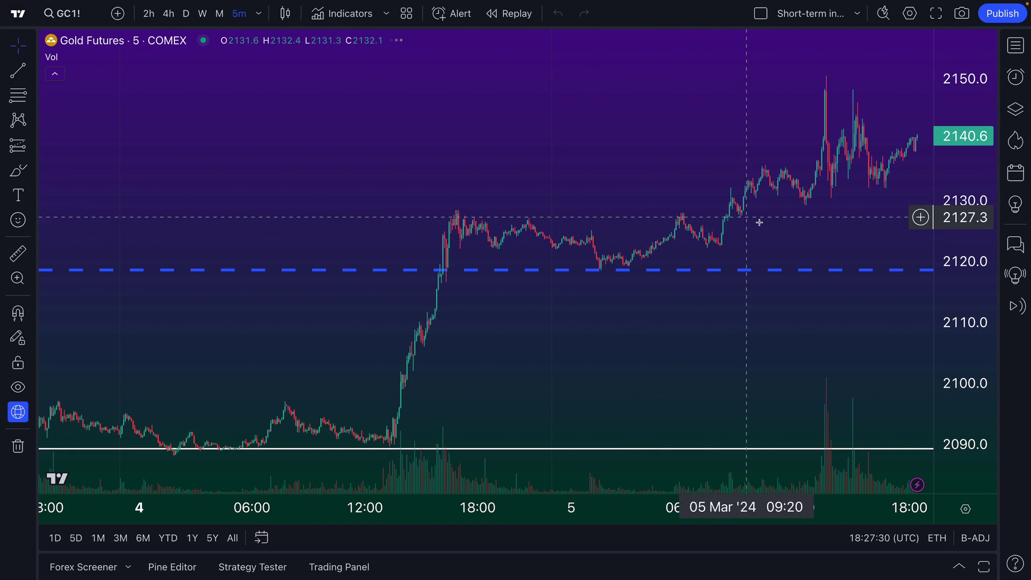
scroll(698, 344, "down", 2)
left_click_drag(773, 315, 444, 338)
scroll(444, 338, "down", 2)
scroll(443, 335, "down", 4)
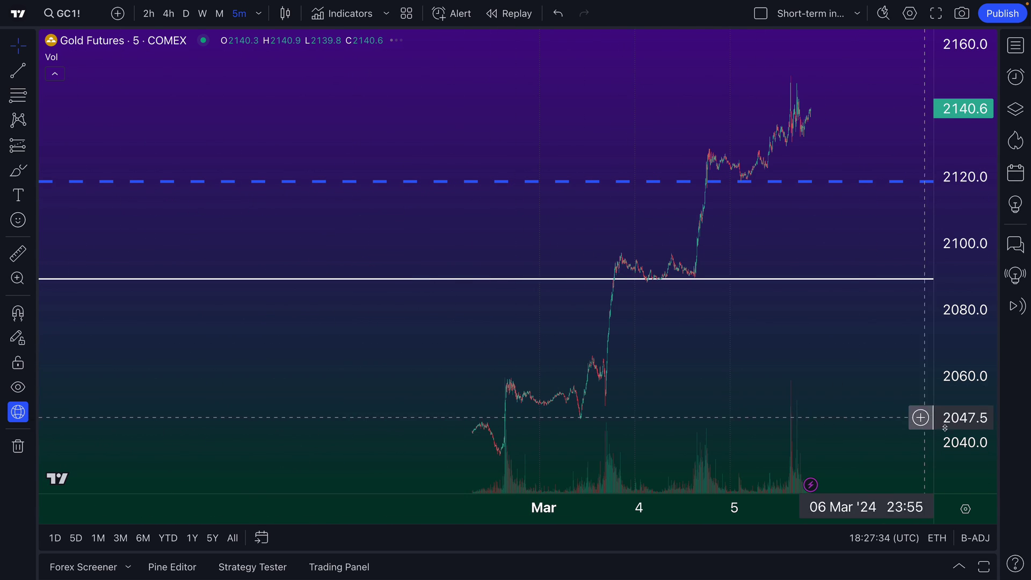
scroll(965, 187, "down", 3)
left_click_drag(964, 187, 965, 236)
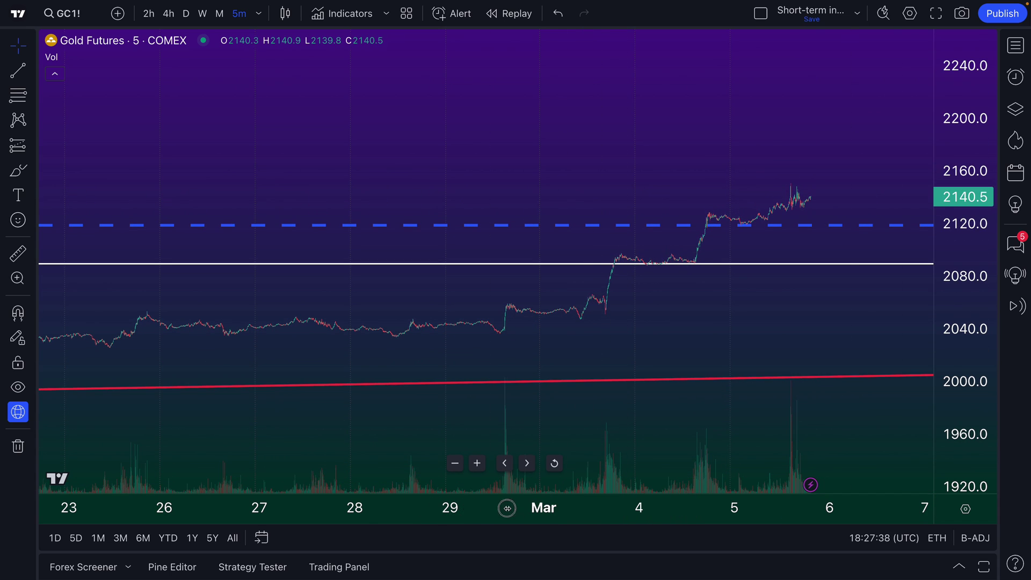
Step: Examine the red trend line's position relative to recent prices and the horizontal lines on the 5-minute chart
left_click_drag(652, 516, 626, 506)
left_click_drag(691, 401, 455, 382)
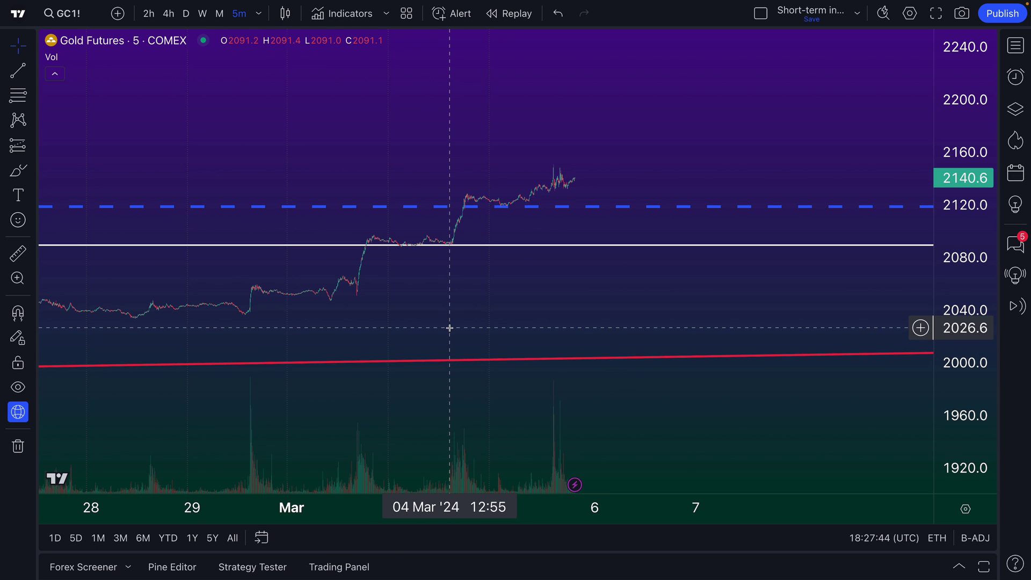
scroll(405, 297, "down", 1)
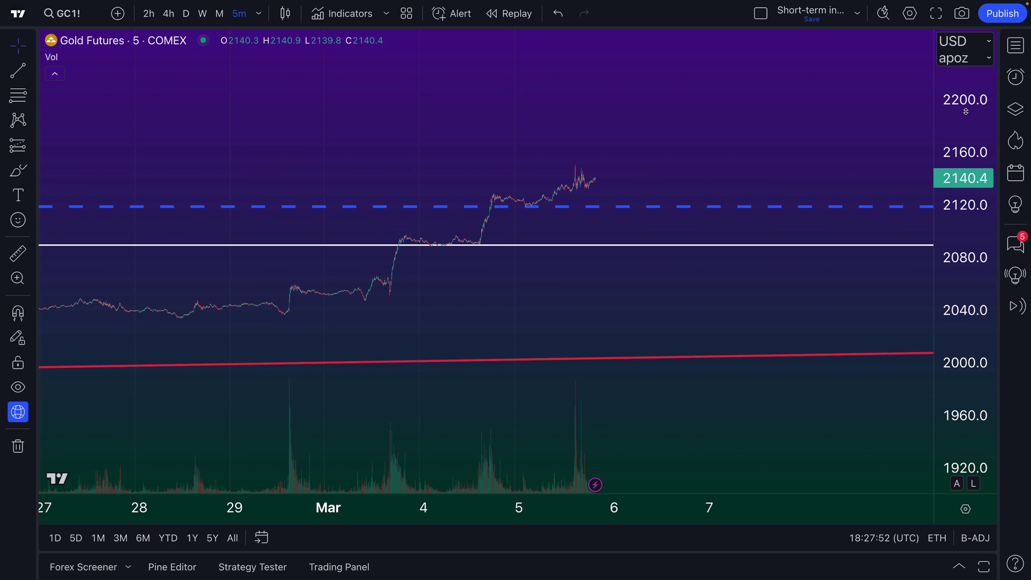
left_click_drag(984, 247, 961, 322)
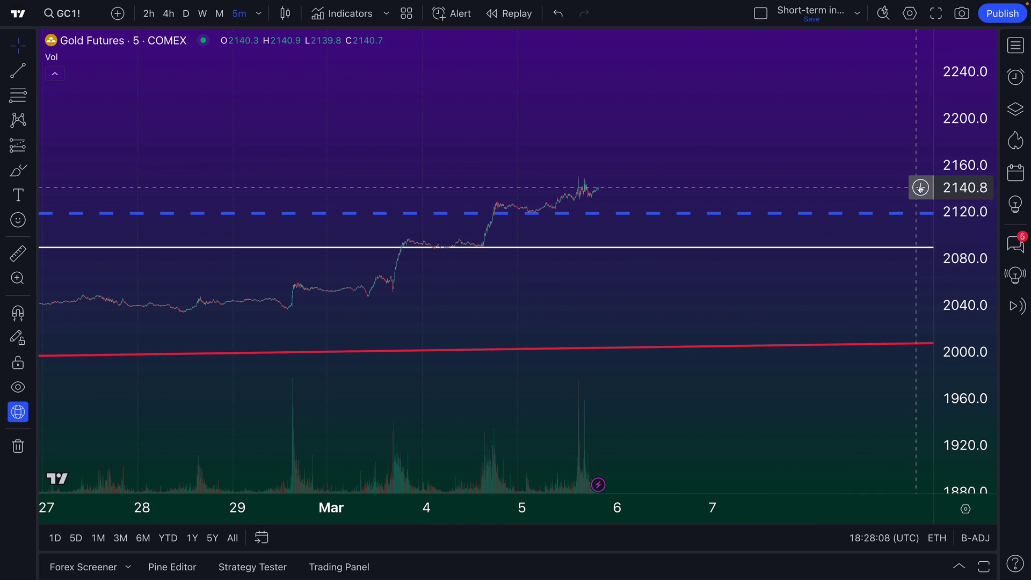
left_click_drag(955, 151, 941, 284)
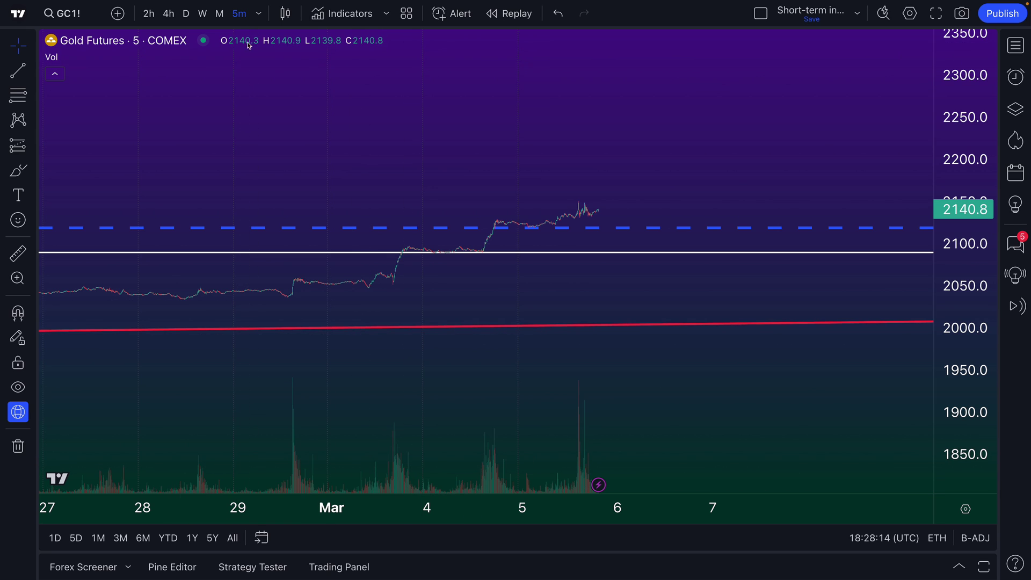
Step: Switch the gold chart to the 2-hour interval and show the red trend line beneath the candles since October
left_click(148, 13)
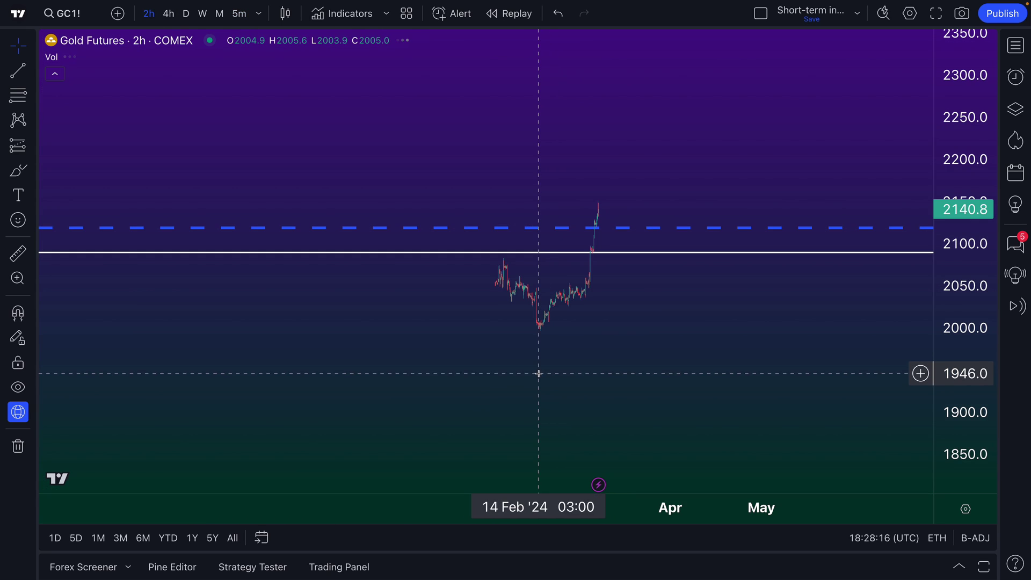
scroll(549, 360, "up", 5)
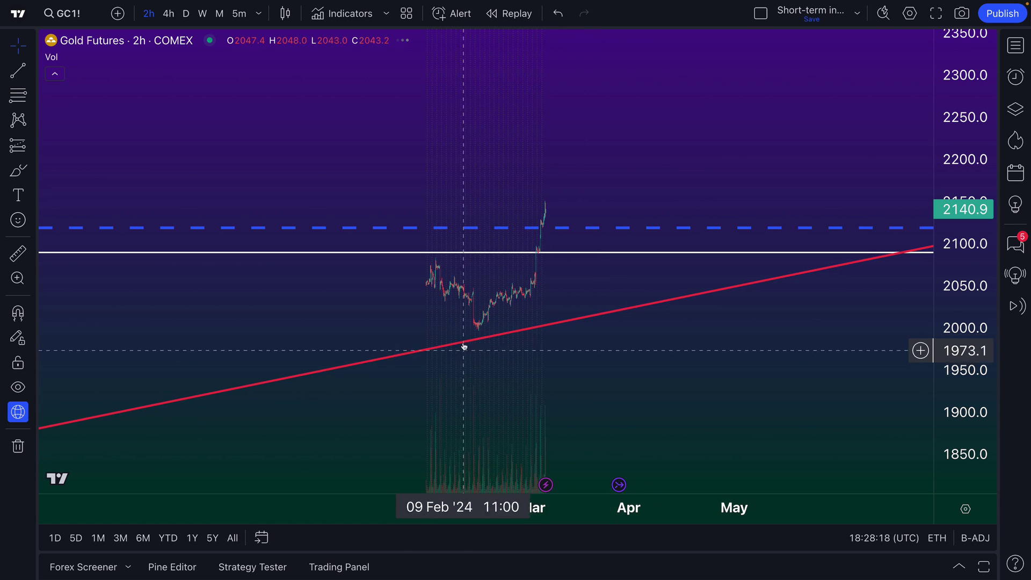
left_click_drag(496, 372, 563, 370)
scroll(562, 370, "down", 3)
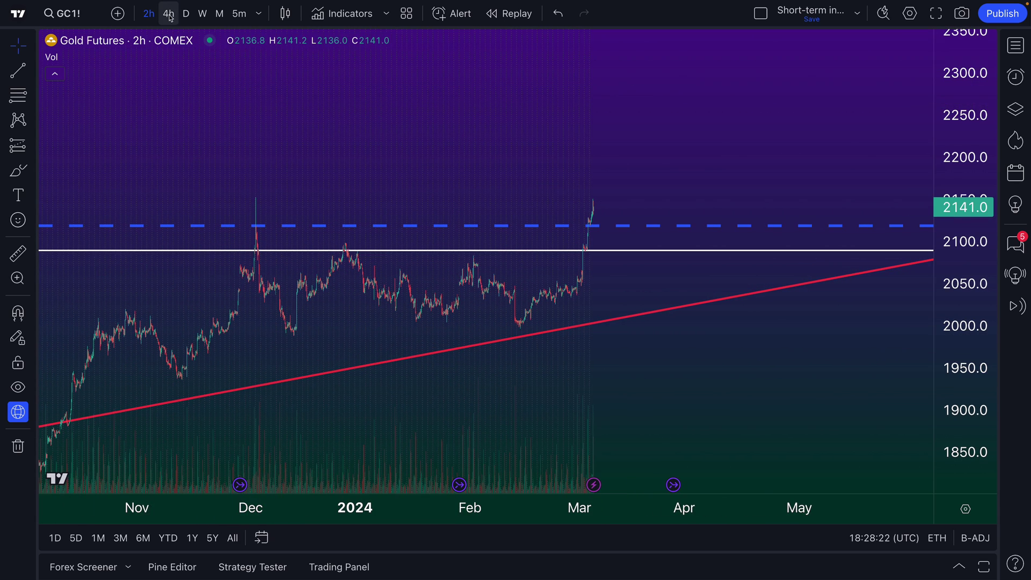
scroll(280, 387, "down", 1)
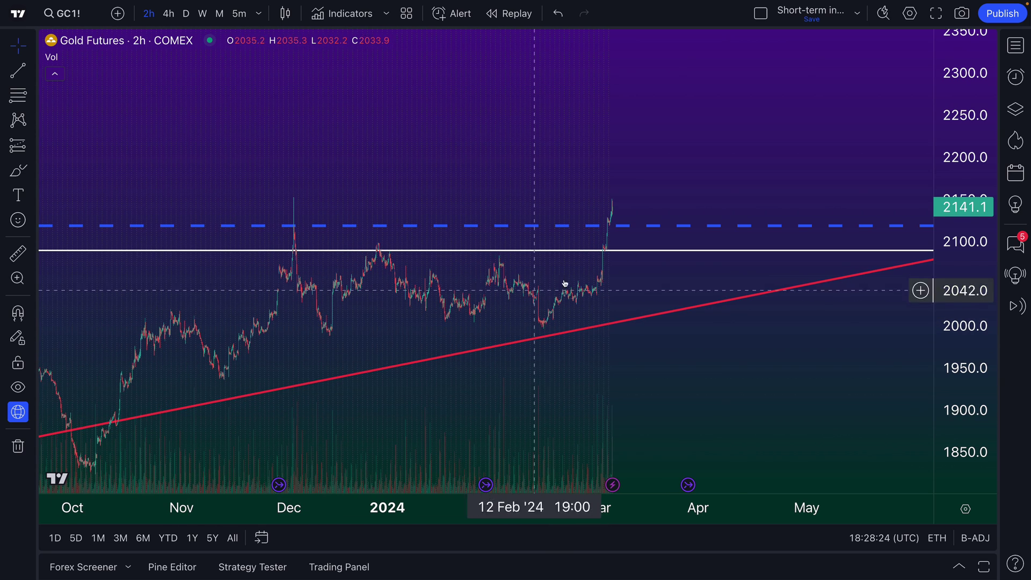
Step: Save the Short-term investing layout and open the Long-term investing layout
left_click(857, 13)
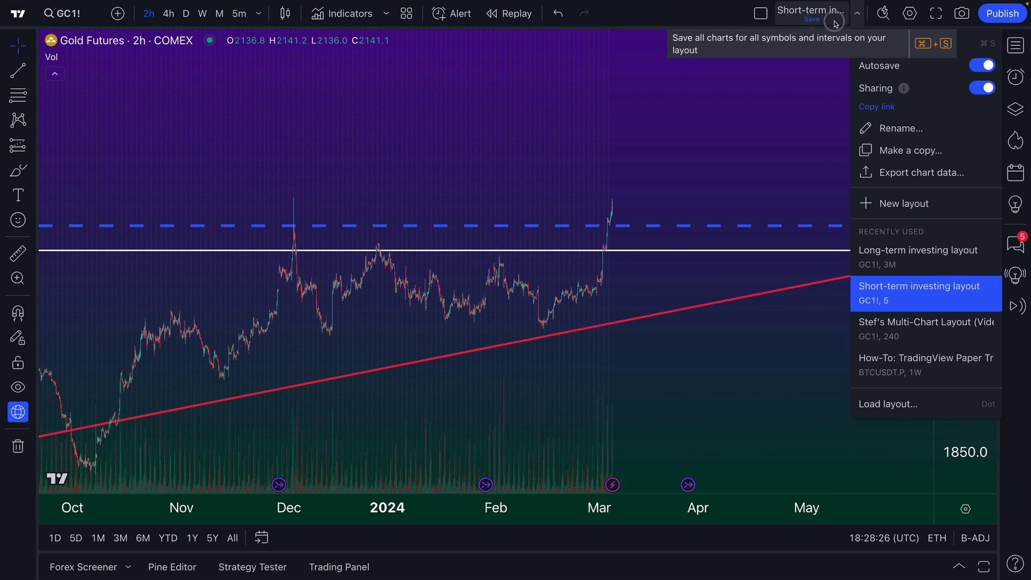
left_click(884, 42)
left_click(857, 13)
left_click(886, 291)
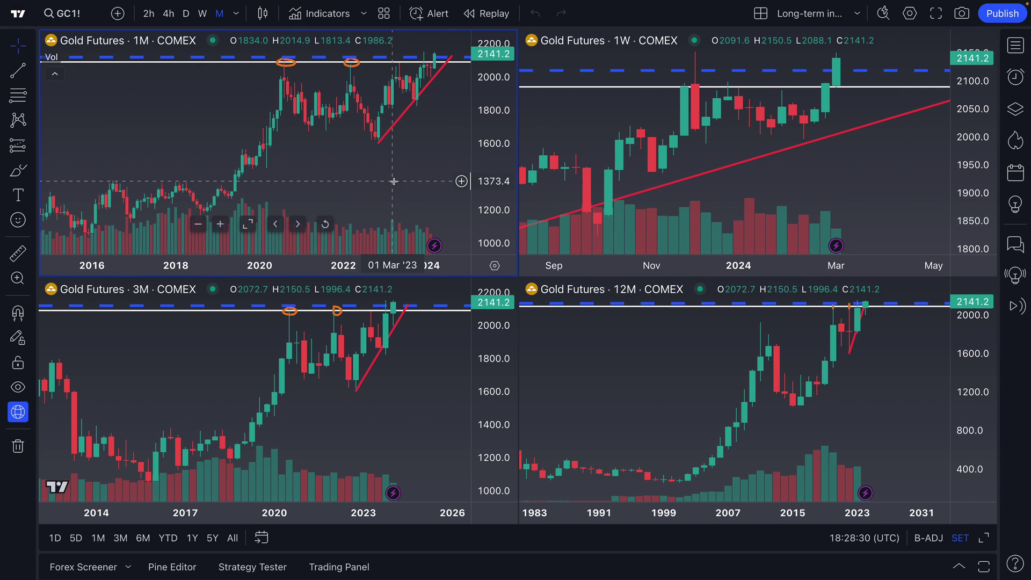
Step: Check the red trend line in the 12-month, monthly and 3-month gold charts
left_click_drag(634, 383, 547, 385)
left_click(435, 193)
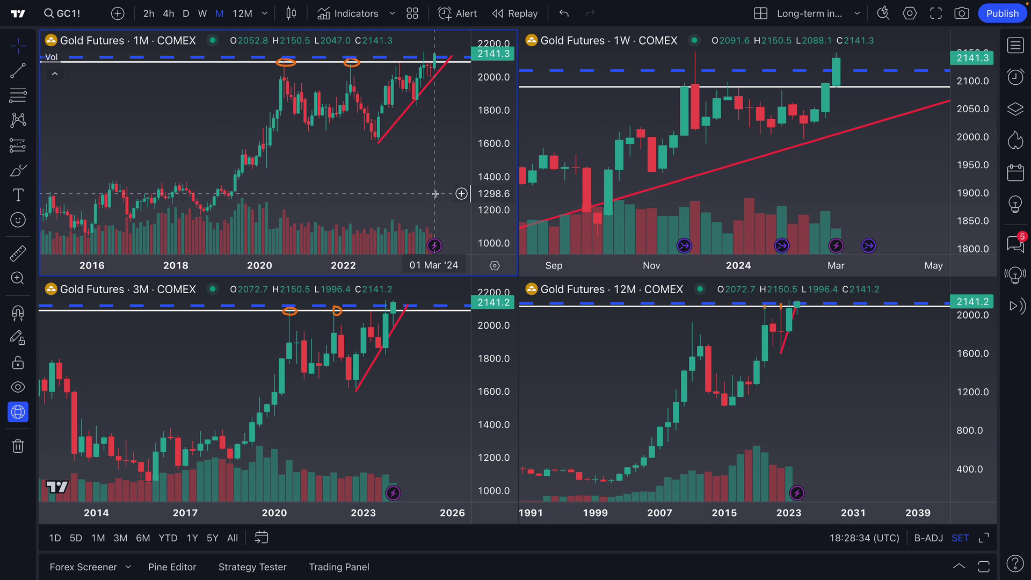
scroll(417, 194, "up", 2)
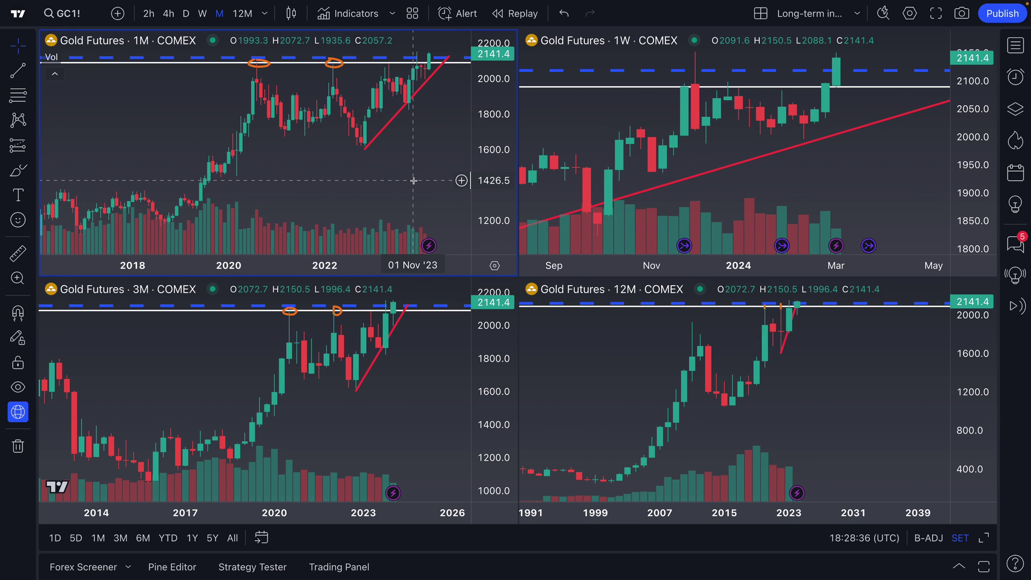
left_click(420, 413)
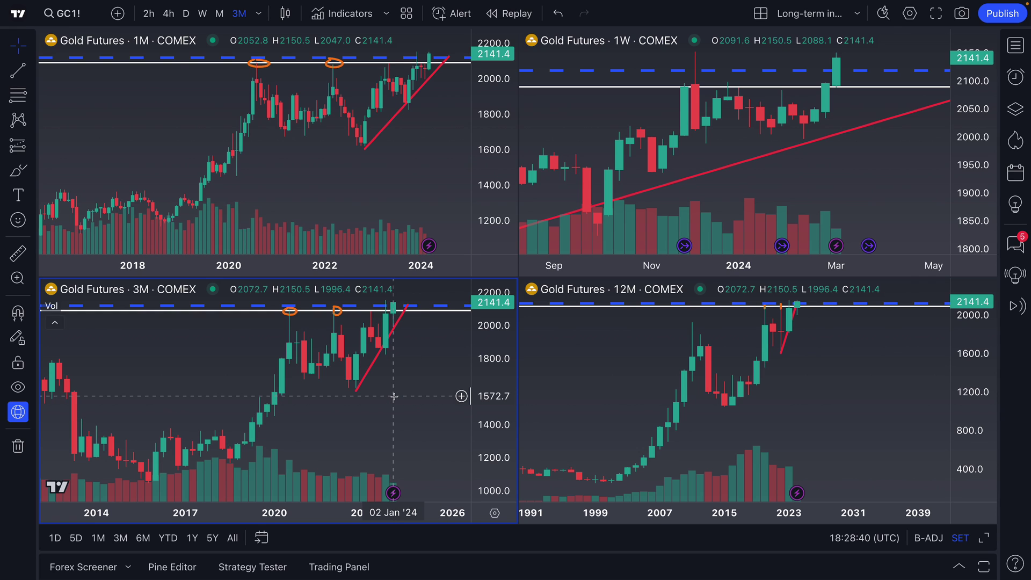
Step: Review the sync options for new drawings, leaving global sync on, and change the monthly chart's symbol to AAPL
left_click(32, 410)
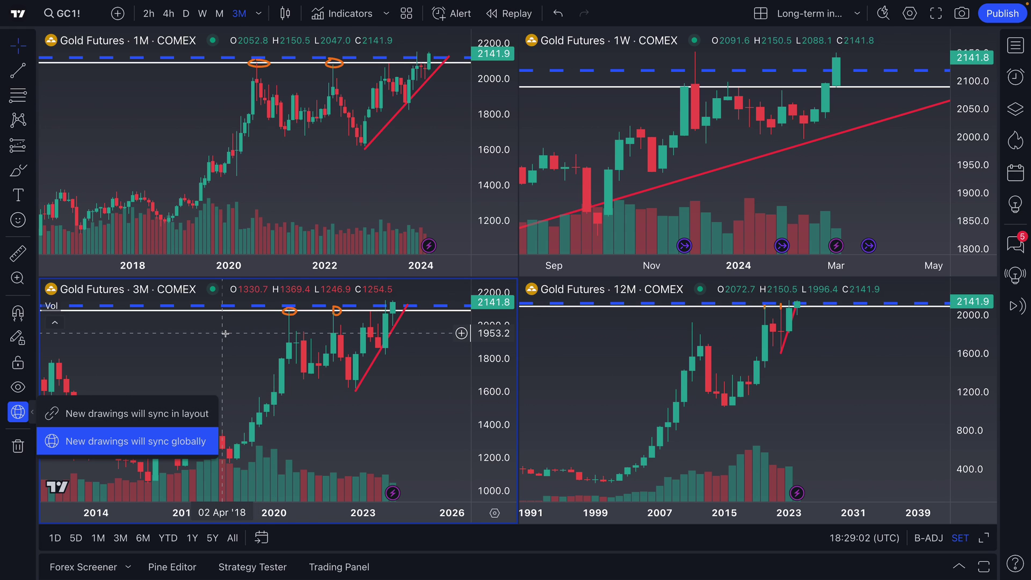
left_click(135, 122)
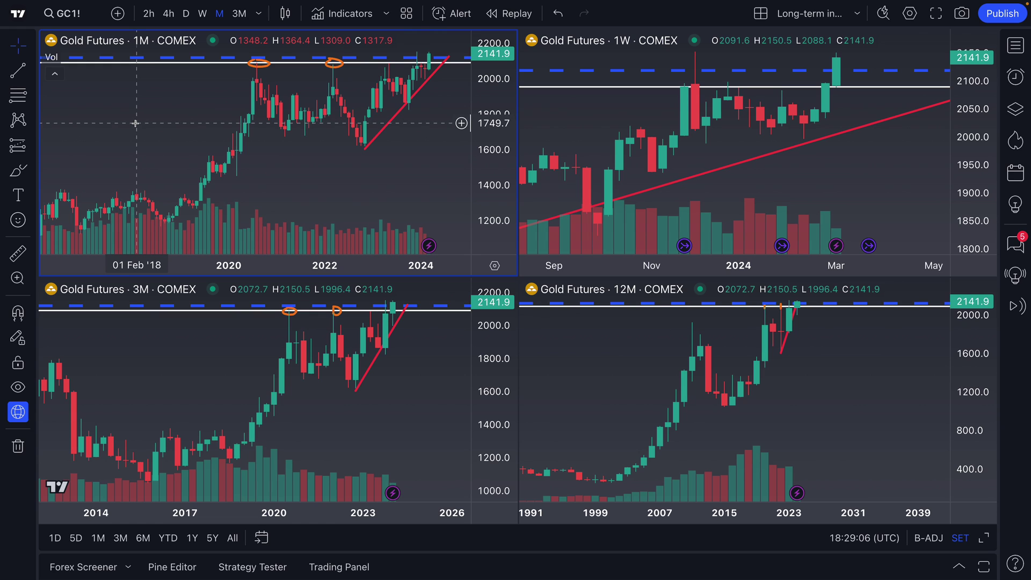
left_click(74, 16)
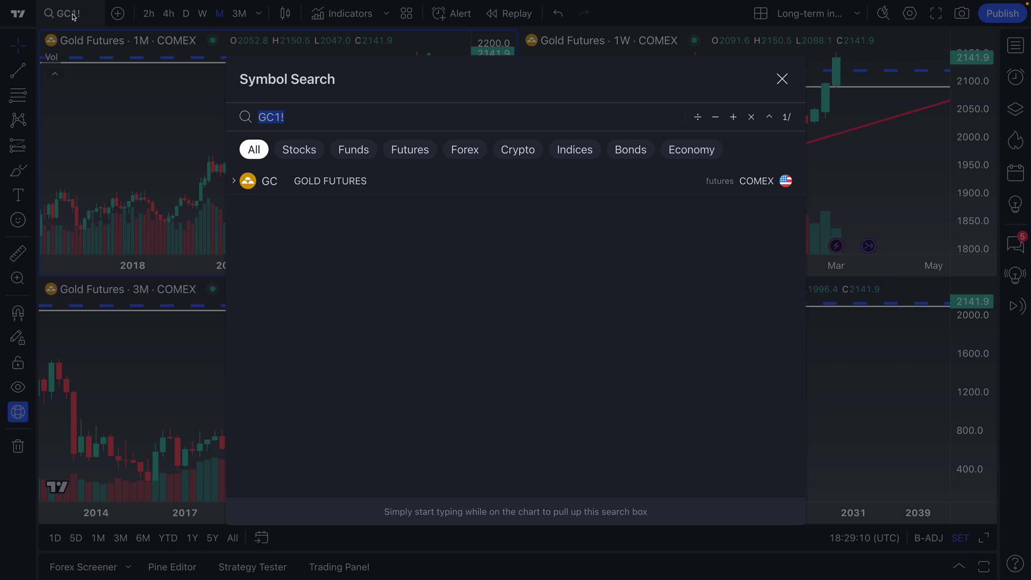
type("AAPL")
key("Return")
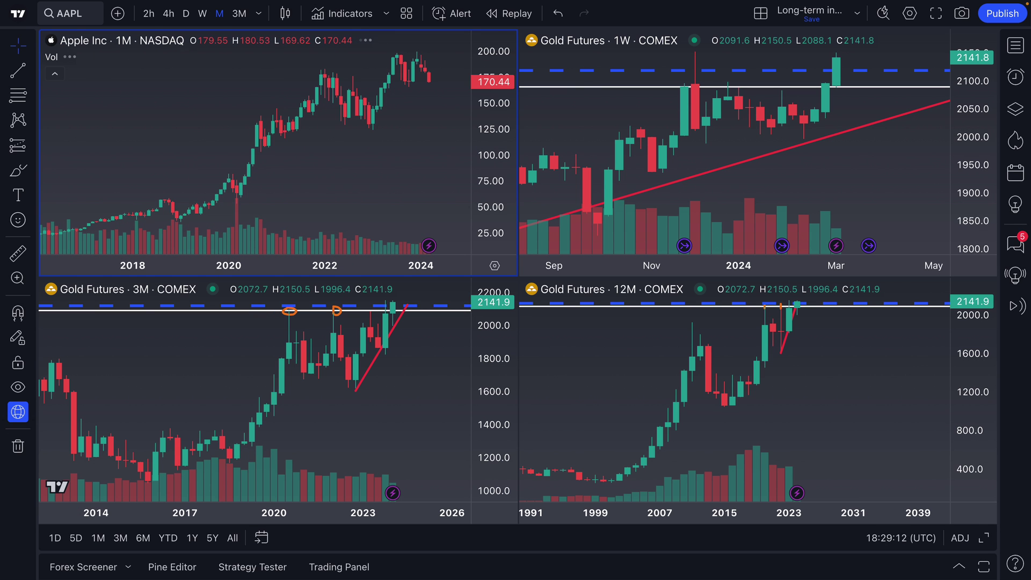
Step: Draw a trend line on the monthly Apple chart from September 2022, below the lows, up to August 2024
left_click_drag(279, 159, 204, 162)
left_click(18, 71)
left_click(279, 154)
left_click(371, 67)
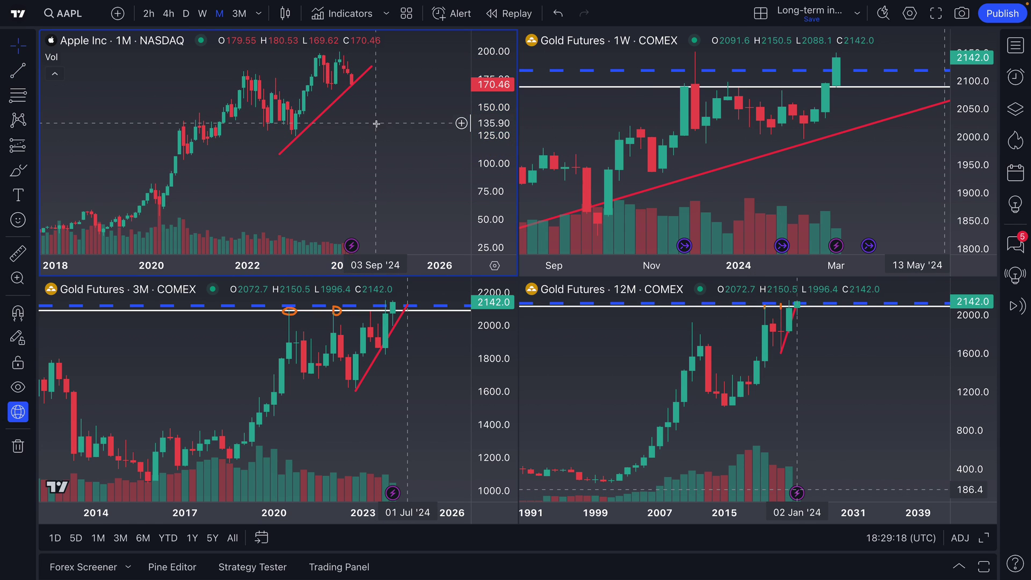
Step: Recolor the trend line on the monthly Apple chart purple and set its thickness to 4px
left_click(291, 142)
double_click(309, 126)
left_click(485, 111)
left_click(614, 155)
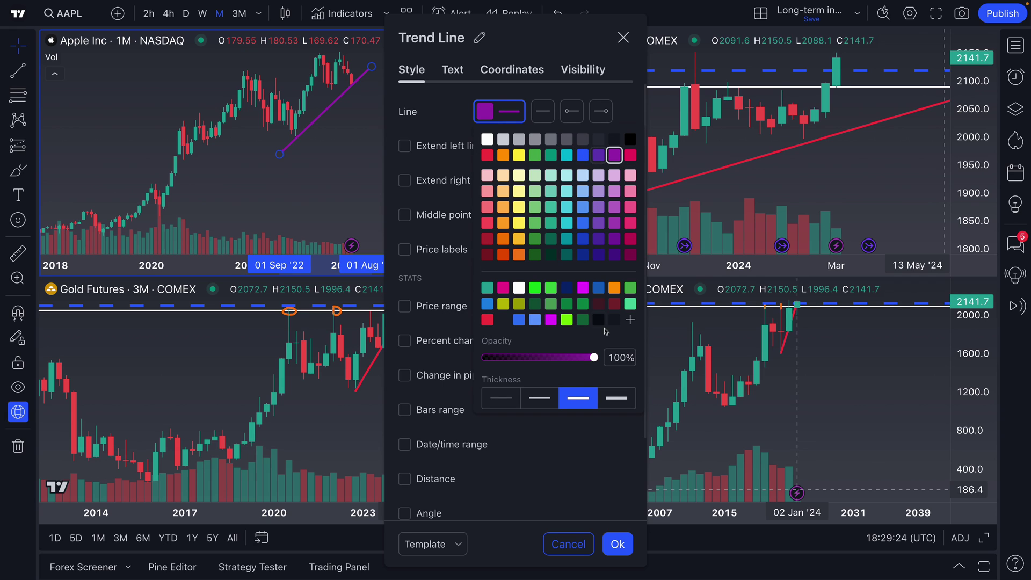
left_click(619, 396)
left_click(595, 449)
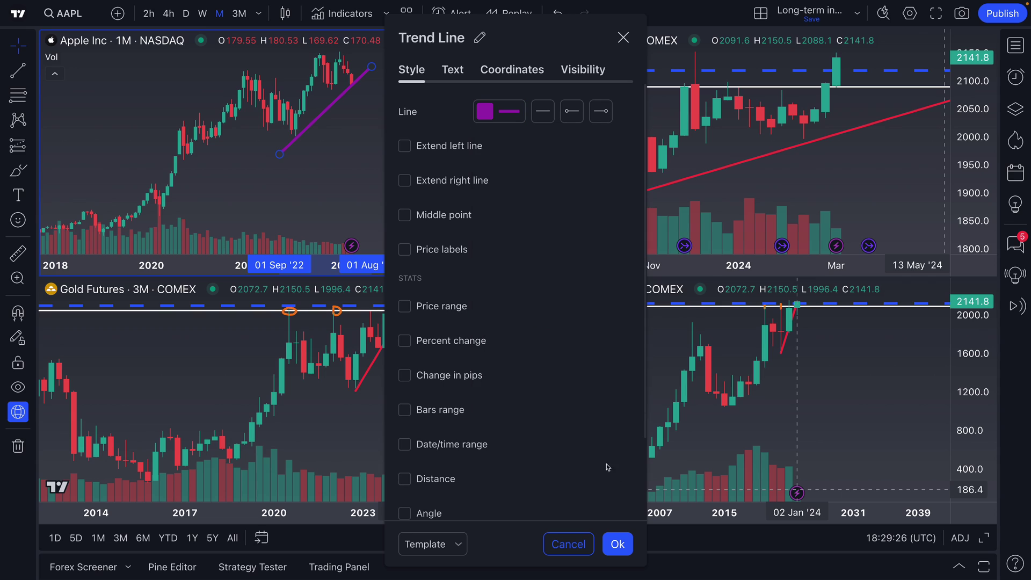
Step: Extend the Apple trend line both left and right, and enable its middle point and price labels
left_click(446, 146)
left_click(445, 184)
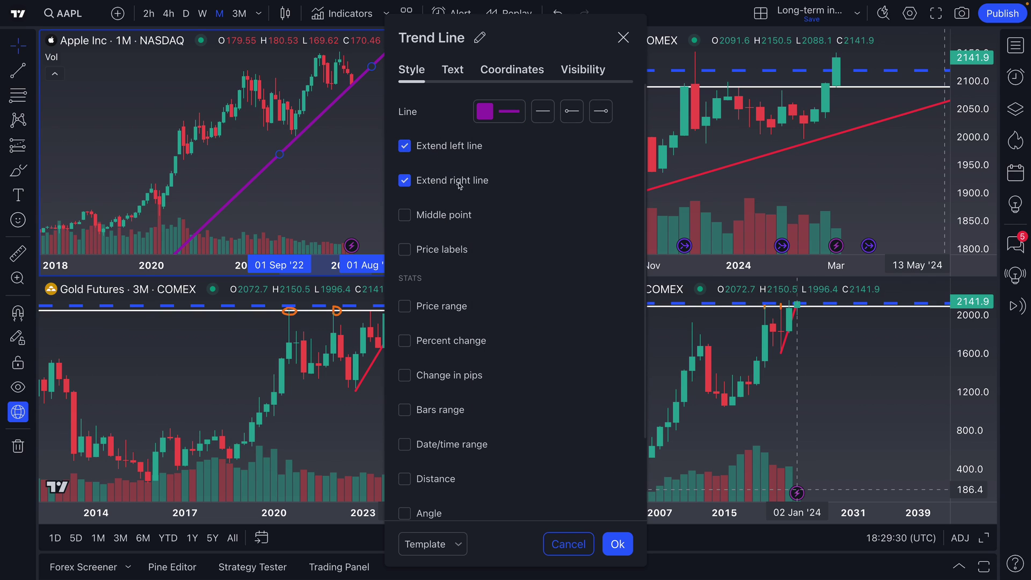
left_click(448, 215)
left_click(444, 251)
Step: Enable all of the Apple trend line's stats, from price range through angle, set them to always show, and apply the settings
left_click(464, 308)
left_click(454, 343)
left_click(449, 374)
left_click(449, 415)
left_click(449, 445)
left_click(435, 480)
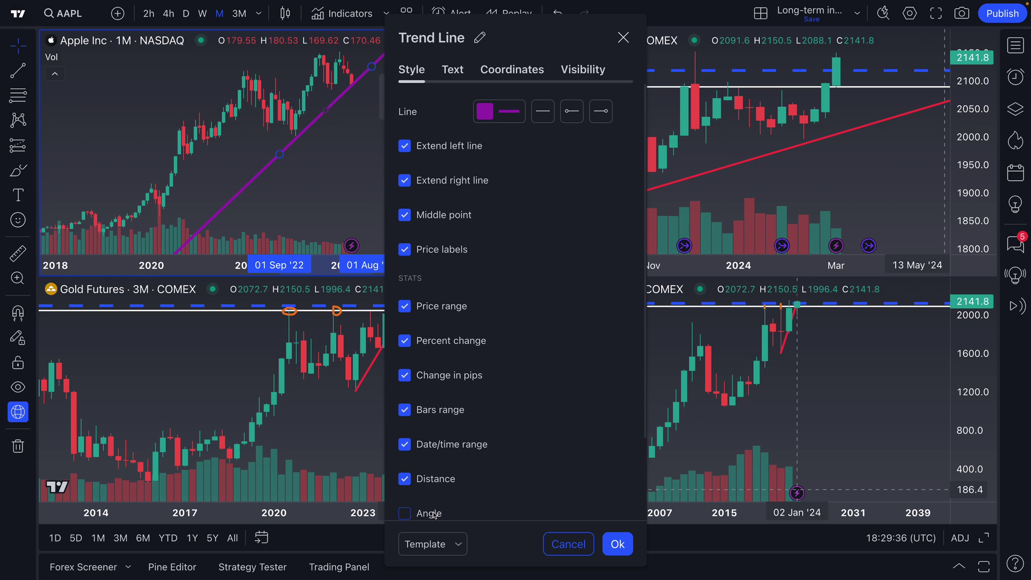
left_click(429, 513)
scroll(460, 489, "down", 2)
left_click(468, 448)
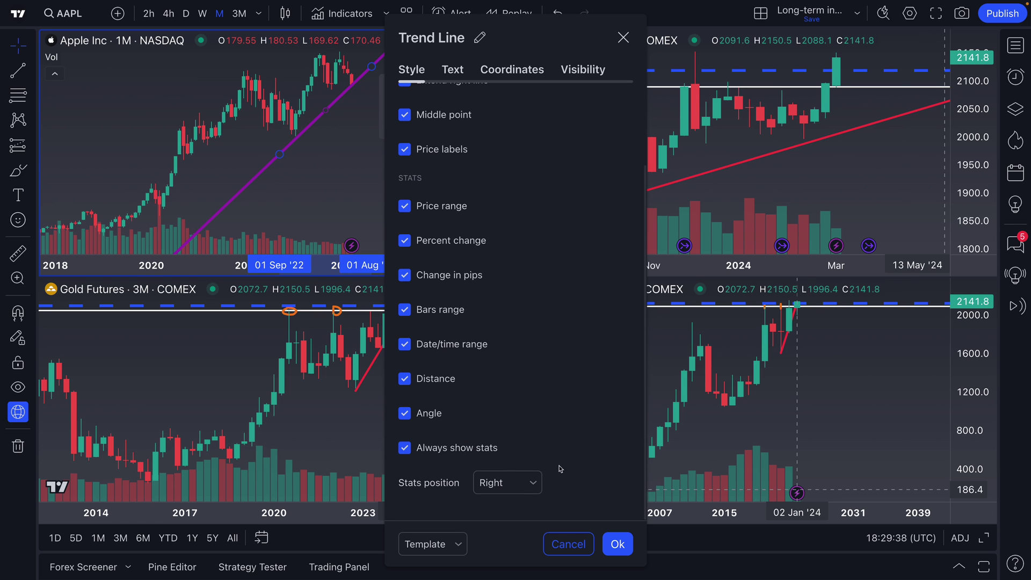
left_click(616, 544)
left_click(318, 127)
scroll(329, 161, "right", 3)
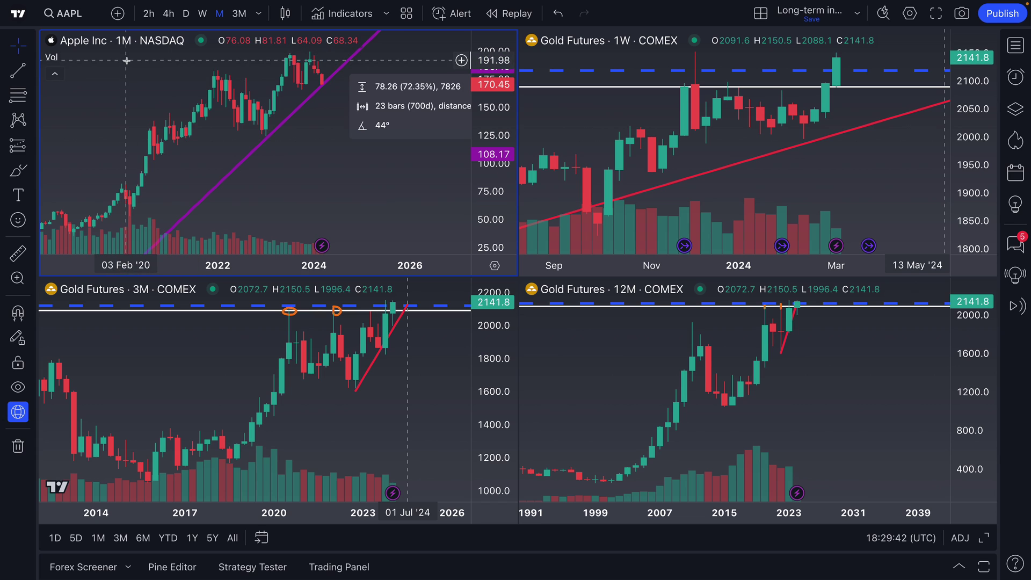
Step: Check the weekly, 3-month and 12-month gold charts for the Apple trend line and save the Long-term investing layout
left_click(585, 96)
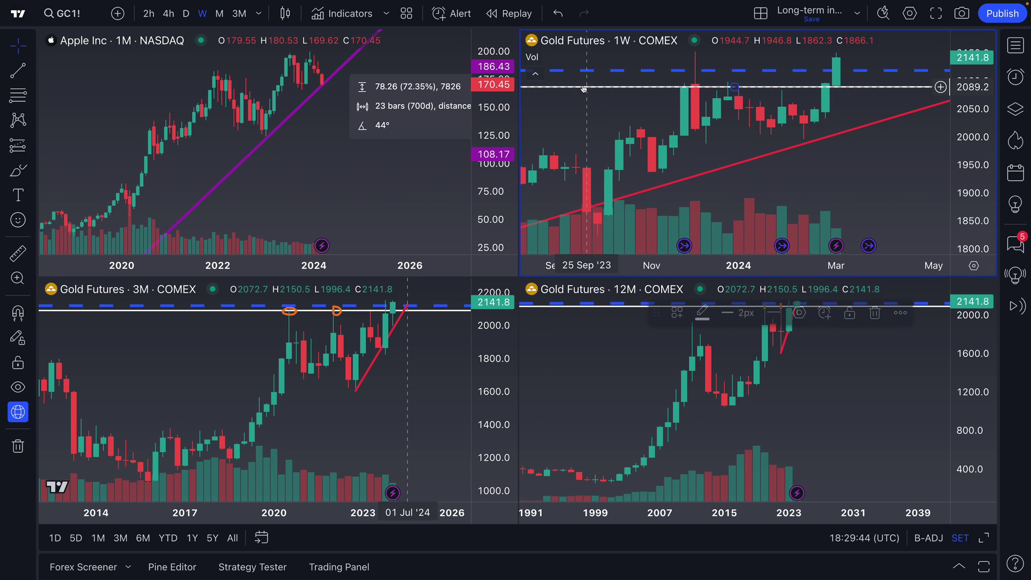
left_click(579, 352)
left_click(410, 385)
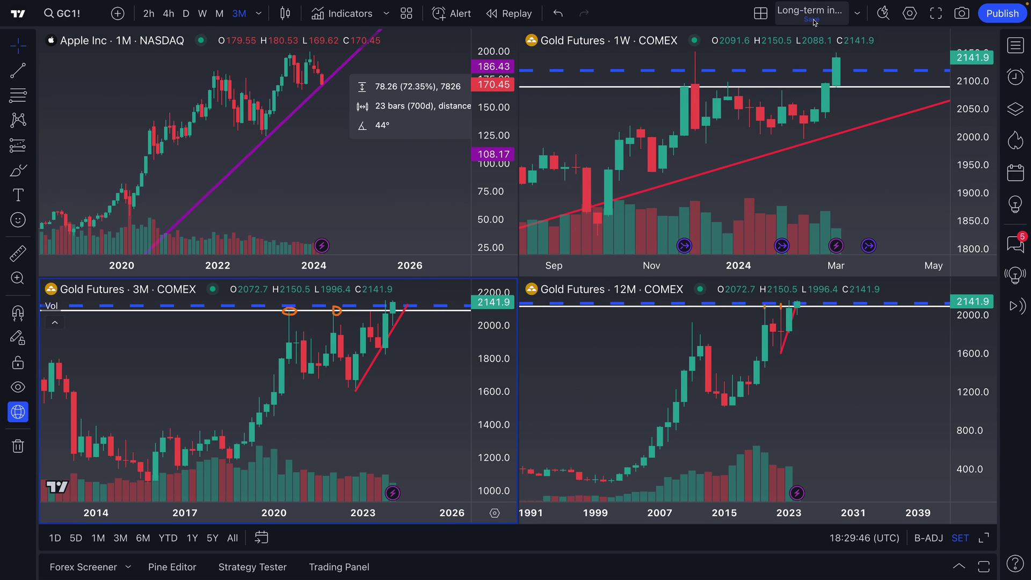
left_click(448, 142)
left_click(551, 107)
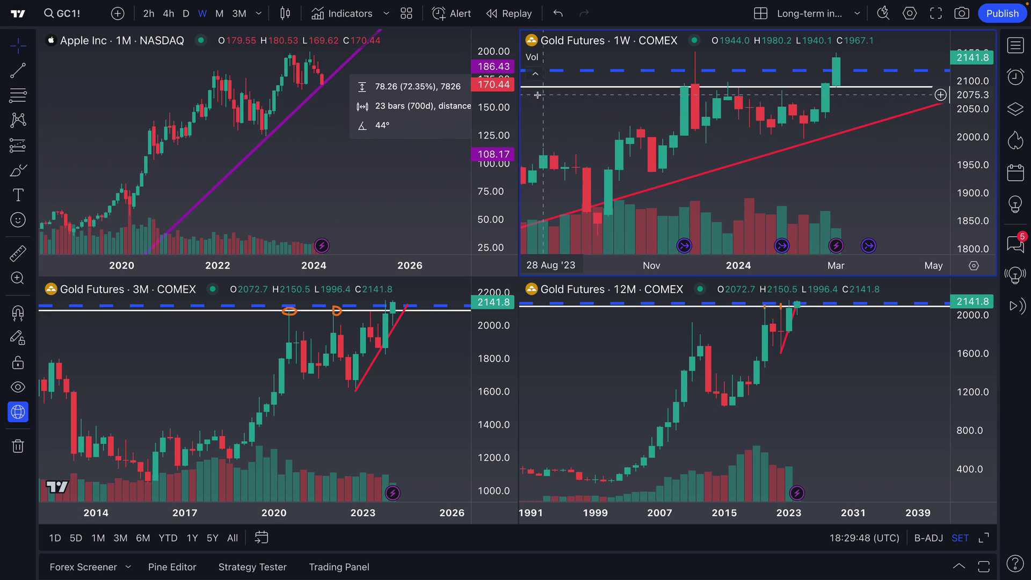
Step: Compare the purple Apple trend line with the weekly gold chart and review the sync options, leaving global sync on
left_click(301, 176)
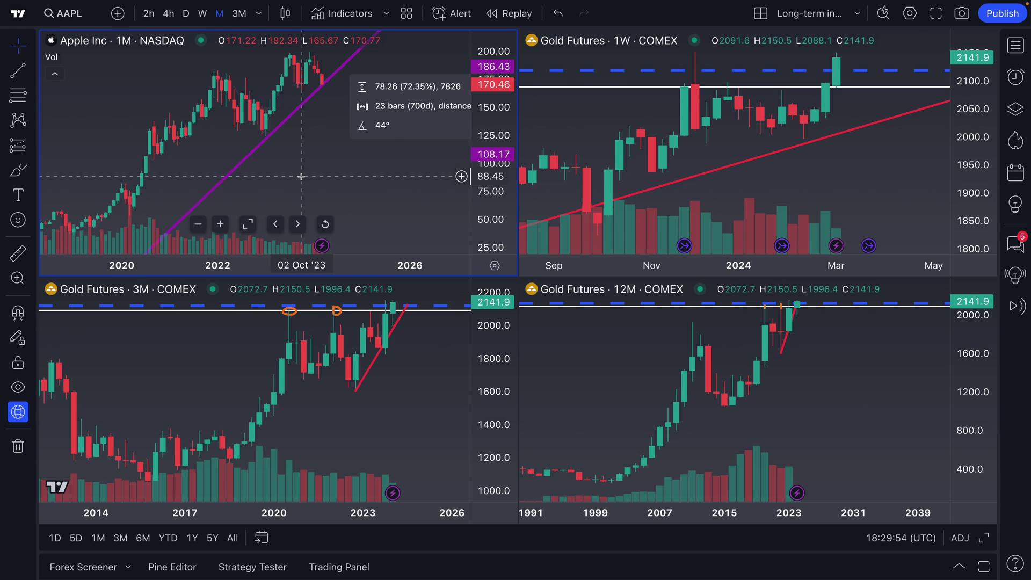
left_click(270, 139)
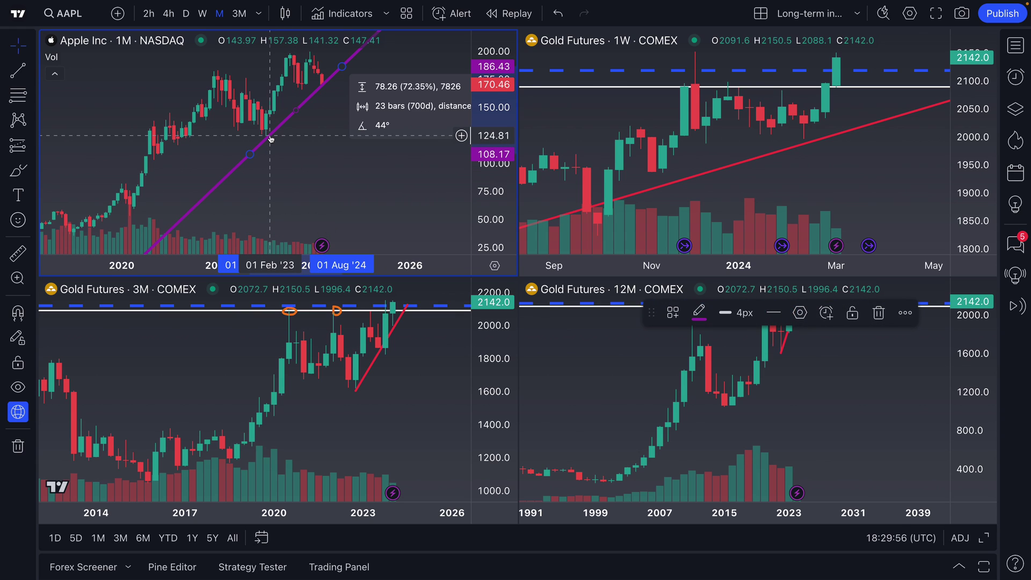
left_click(583, 105)
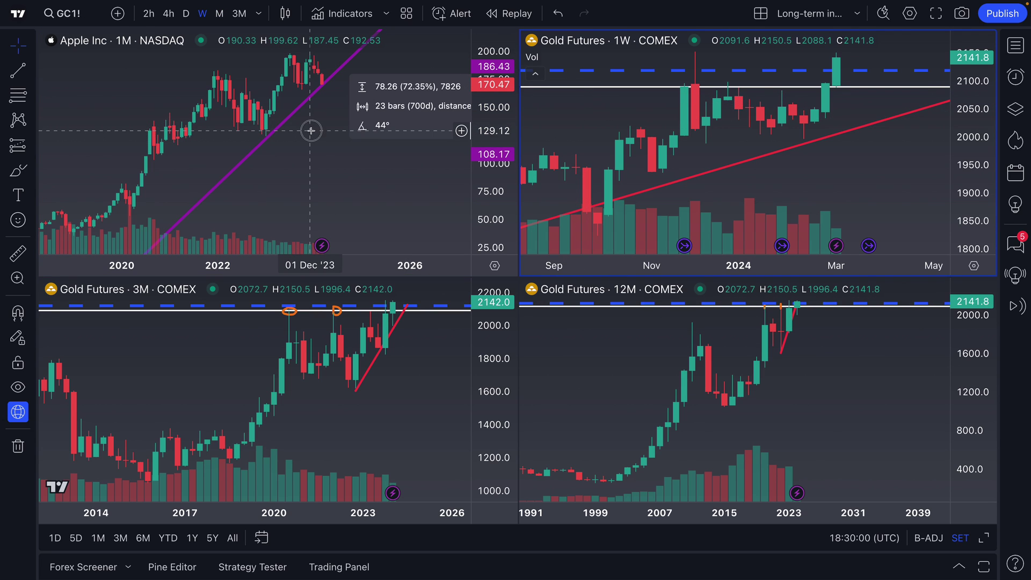
left_click(277, 134)
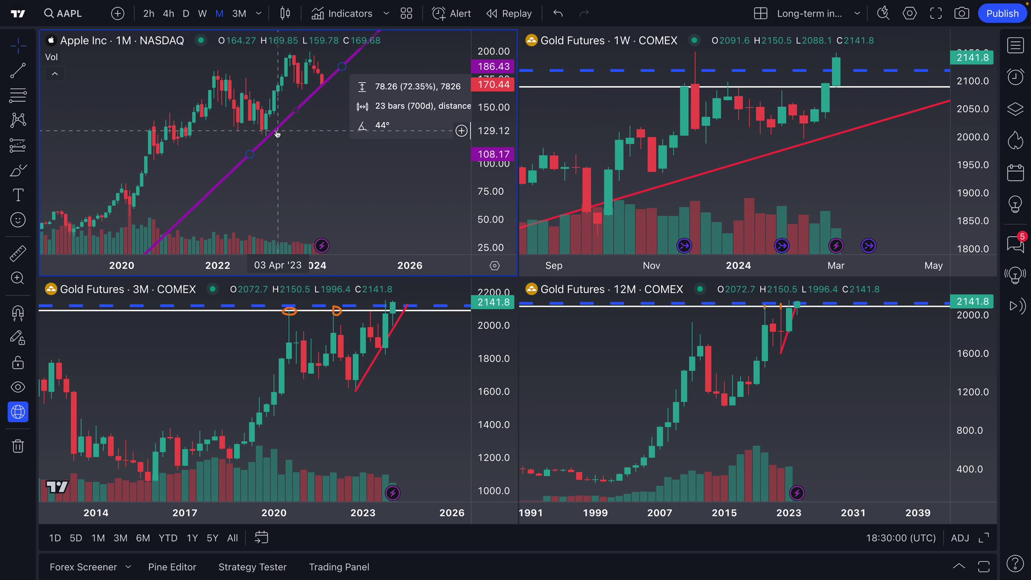
left_click(32, 412)
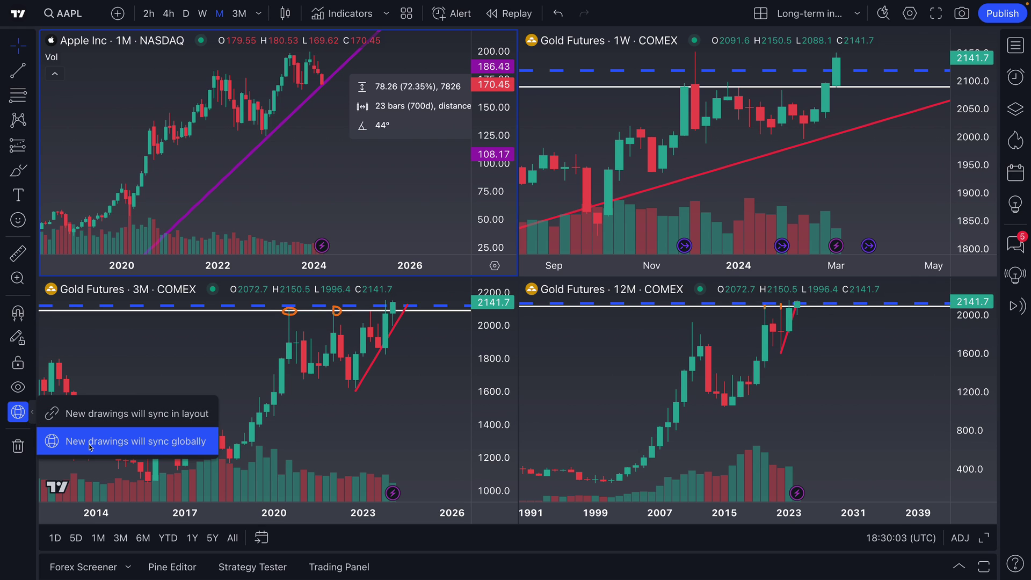
left_click(29, 413)
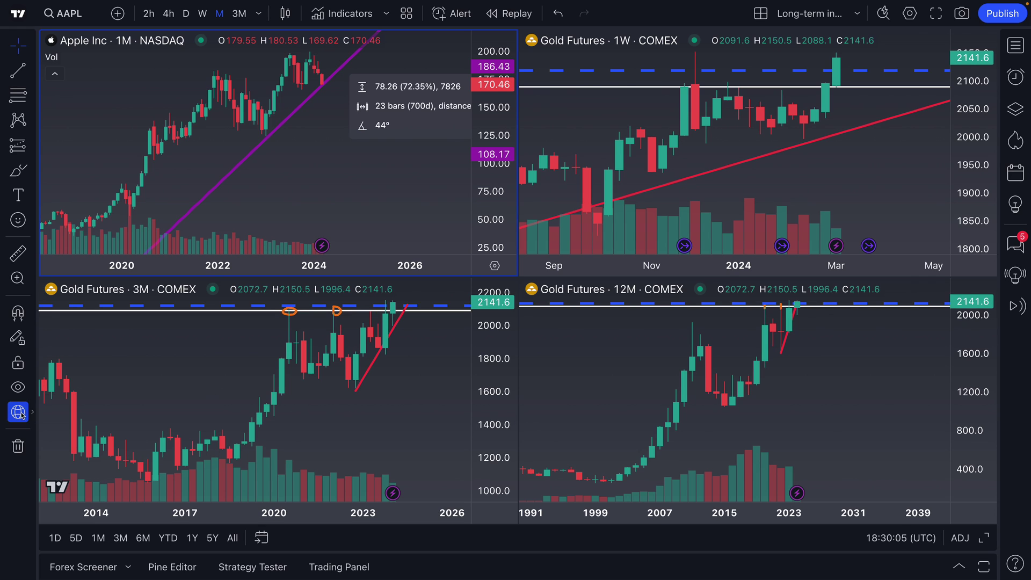
Step: Open the Short-term investing layout and examine the red trend line on the 2-hour gold chart
left_click(857, 14)
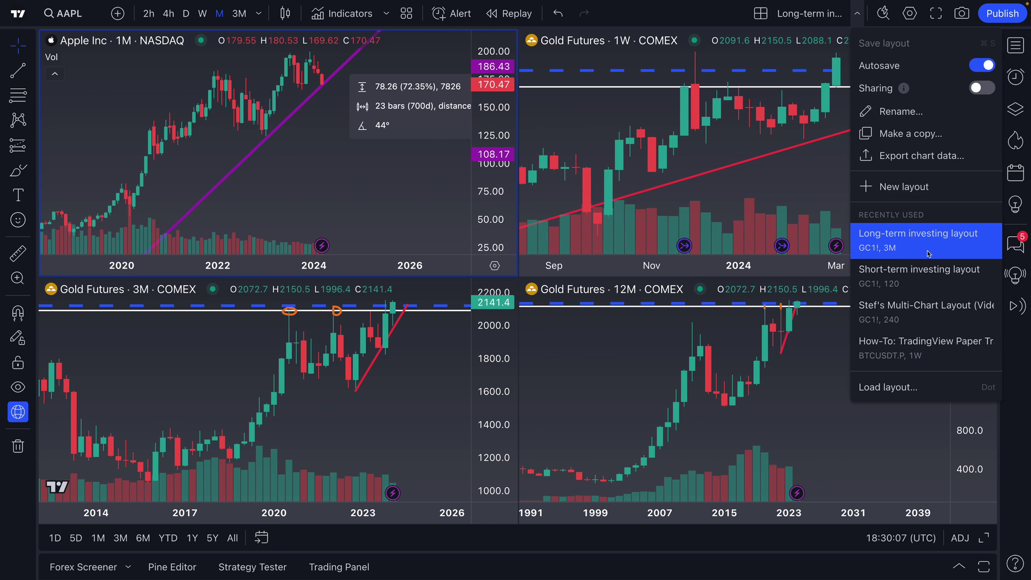
left_click(917, 277)
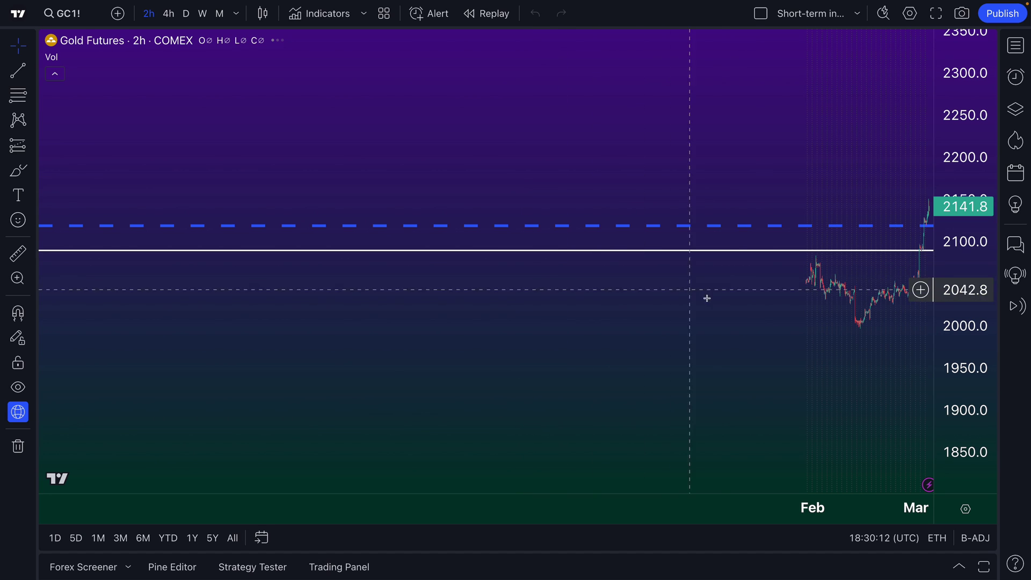
scroll(509, 345, "down", 3)
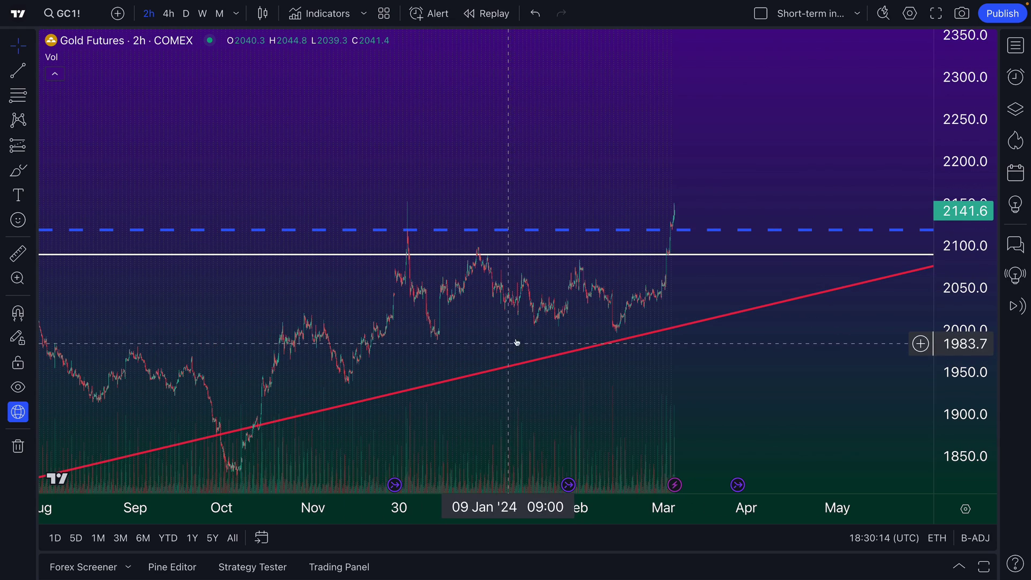
scroll(453, 334, "up", 5)
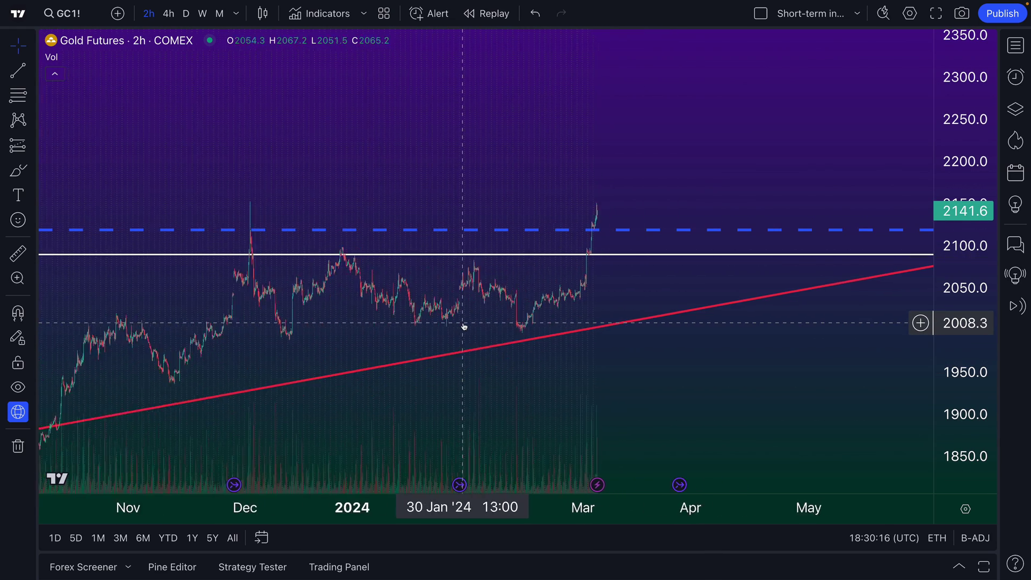
left_click_drag(398, 367, 731, 354)
left_click_drag(566, 326, 665, 341)
scroll(485, 333, "up", 2)
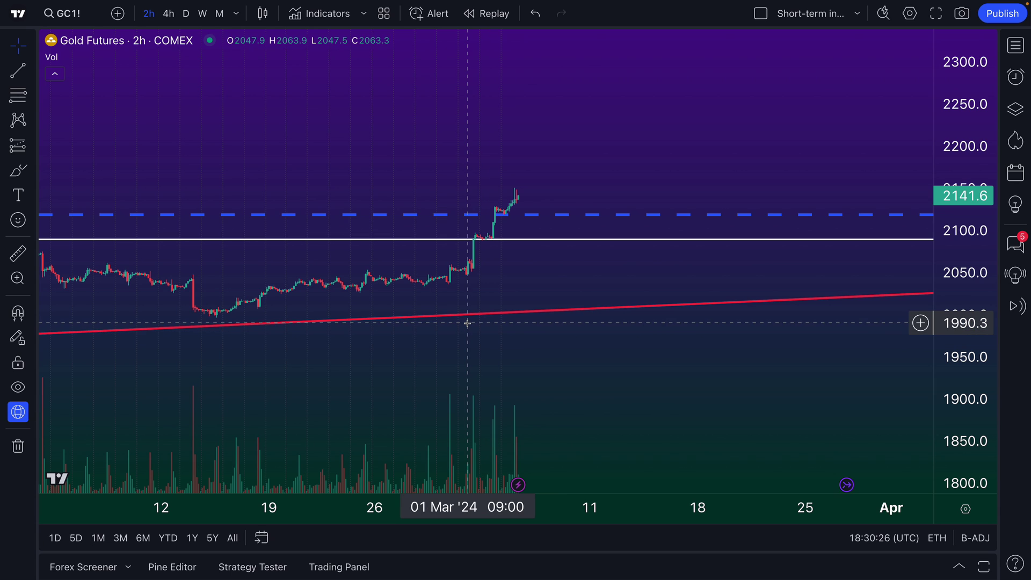
scroll(481, 324, "down", 1)
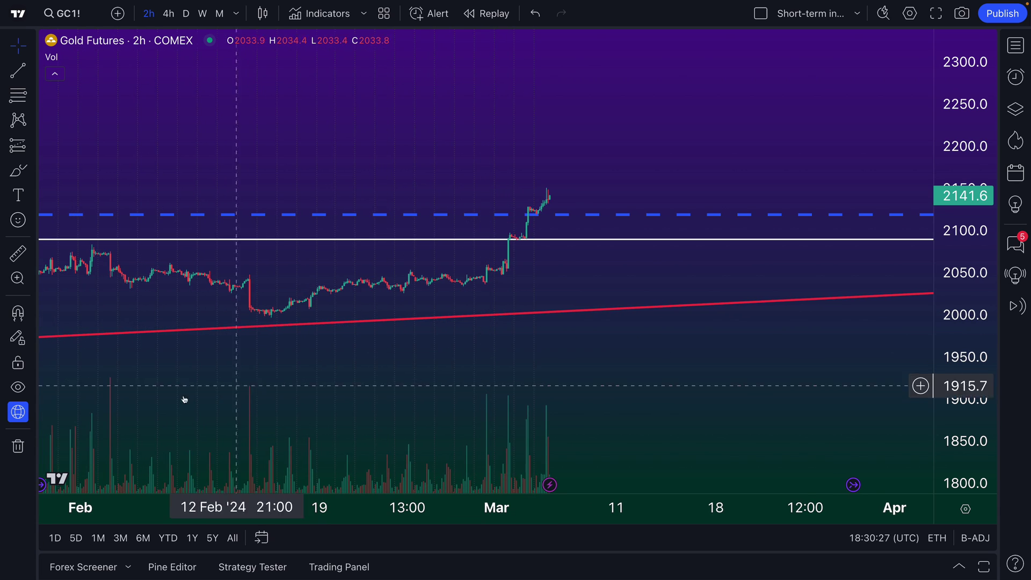
Step: Review the drawing sync options and the list of recent layouts, keeping global sync and the Short-term investing layout
left_click(32, 413)
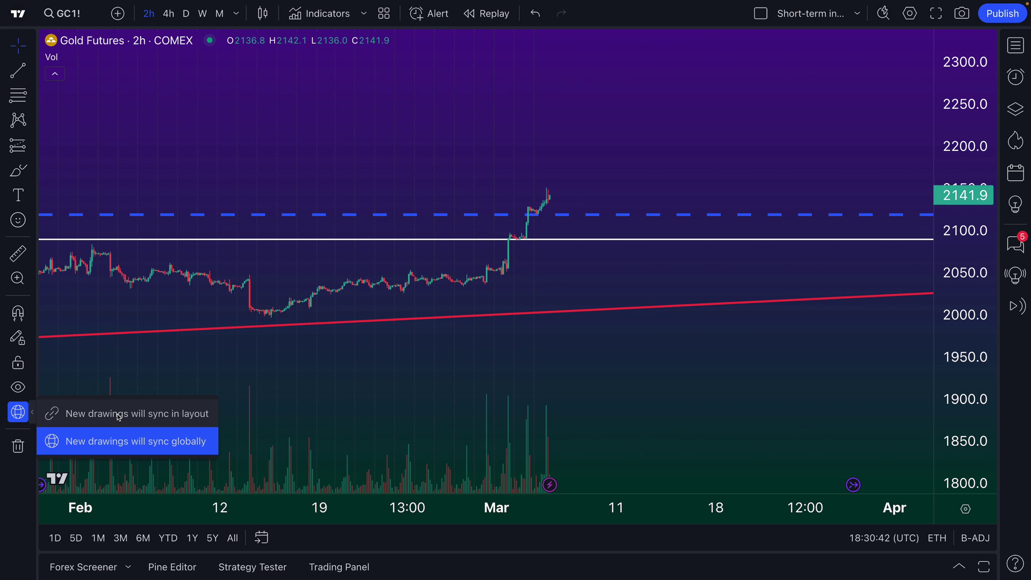
left_click(857, 18)
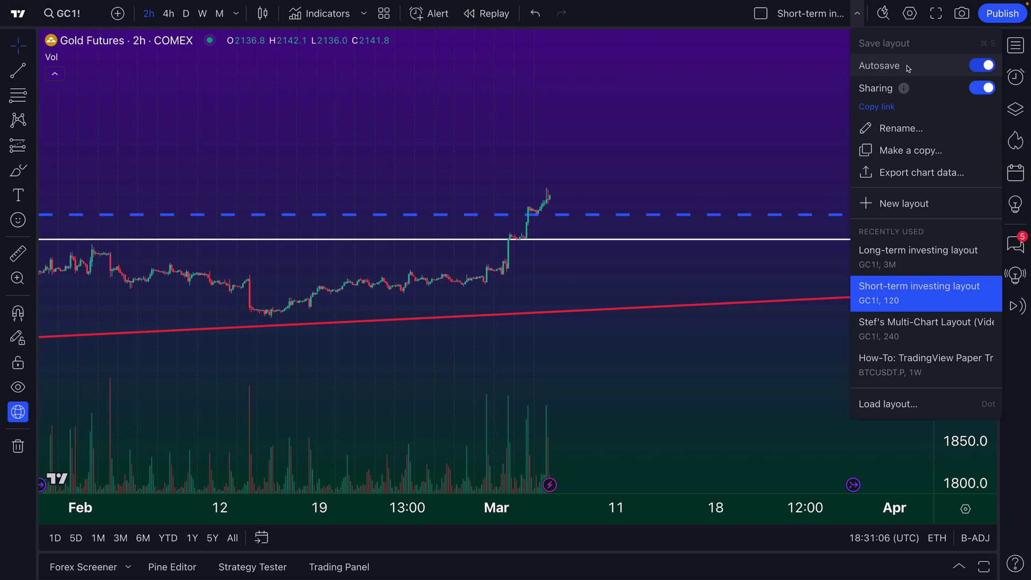
left_click(775, 156)
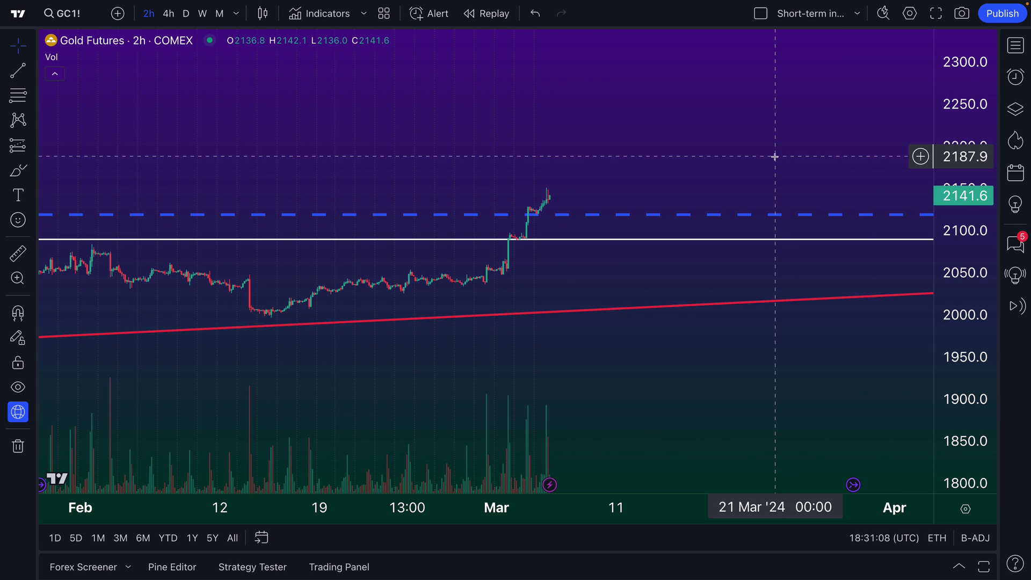
left_click(32, 414)
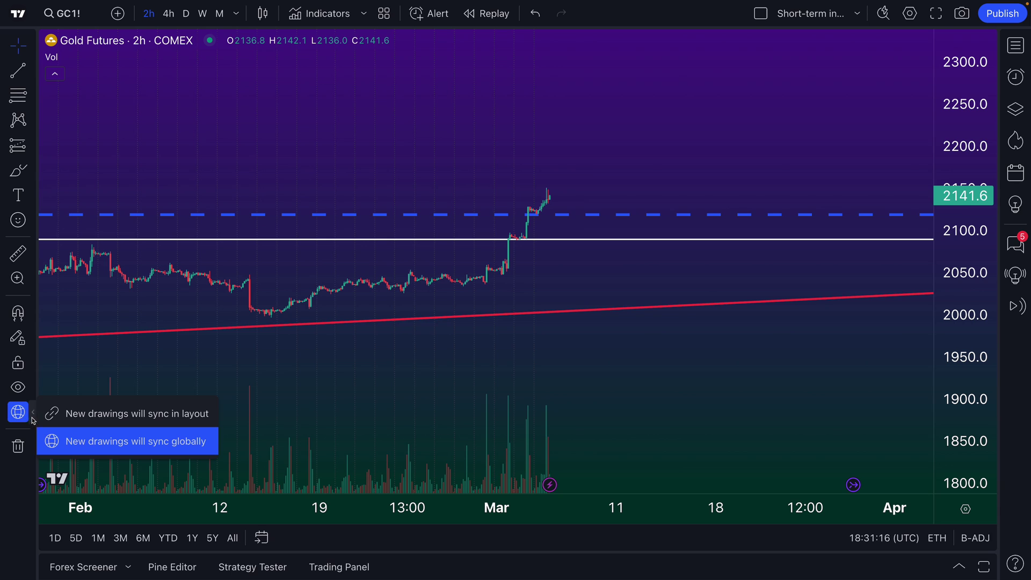
left_click(13, 422)
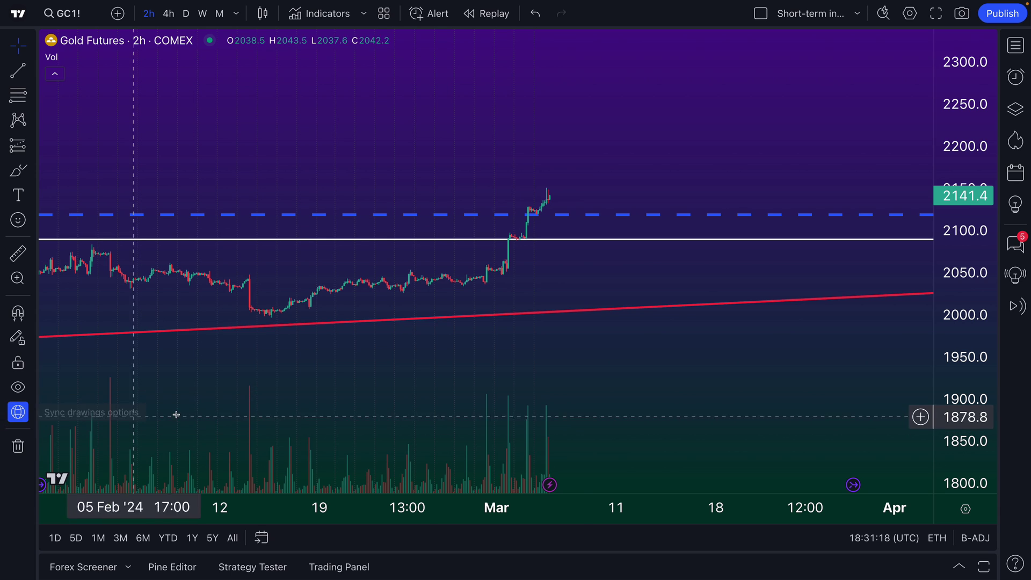
left_click(856, 13)
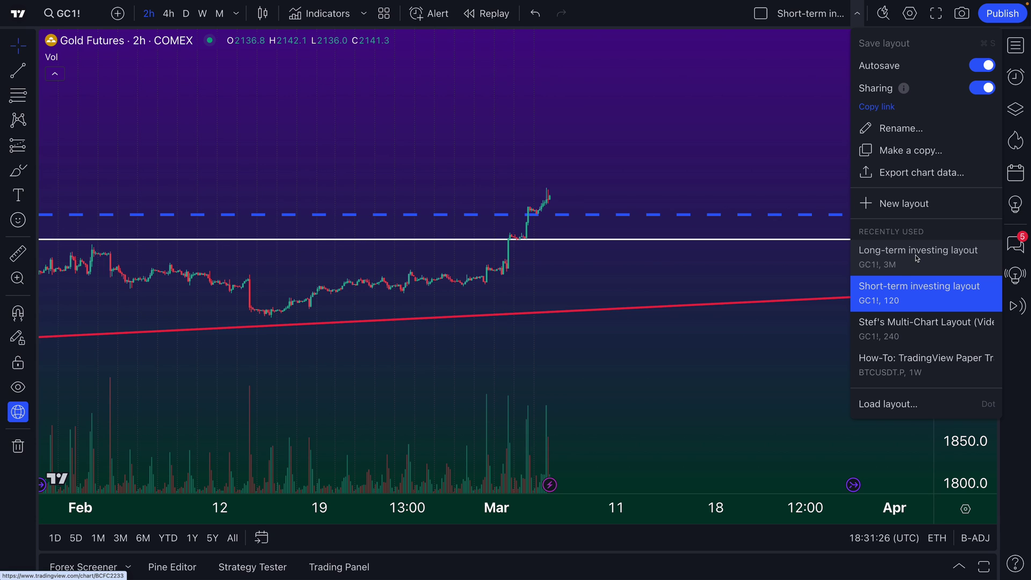
left_click(596, 182)
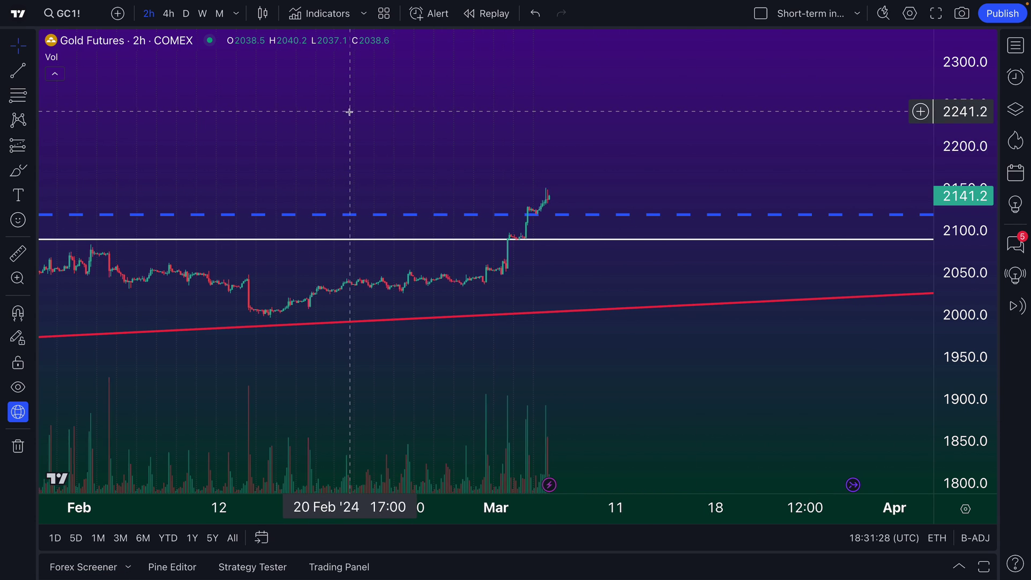
scroll(347, 111, "up", 2)
left_click_drag(311, 114, 381, 129)
scroll(379, 129, "up", 3)
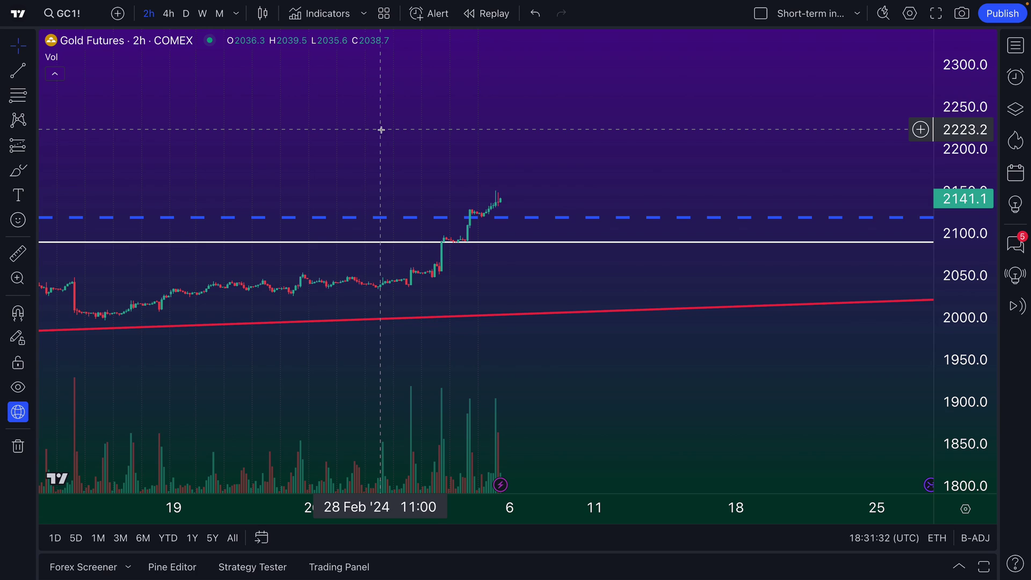